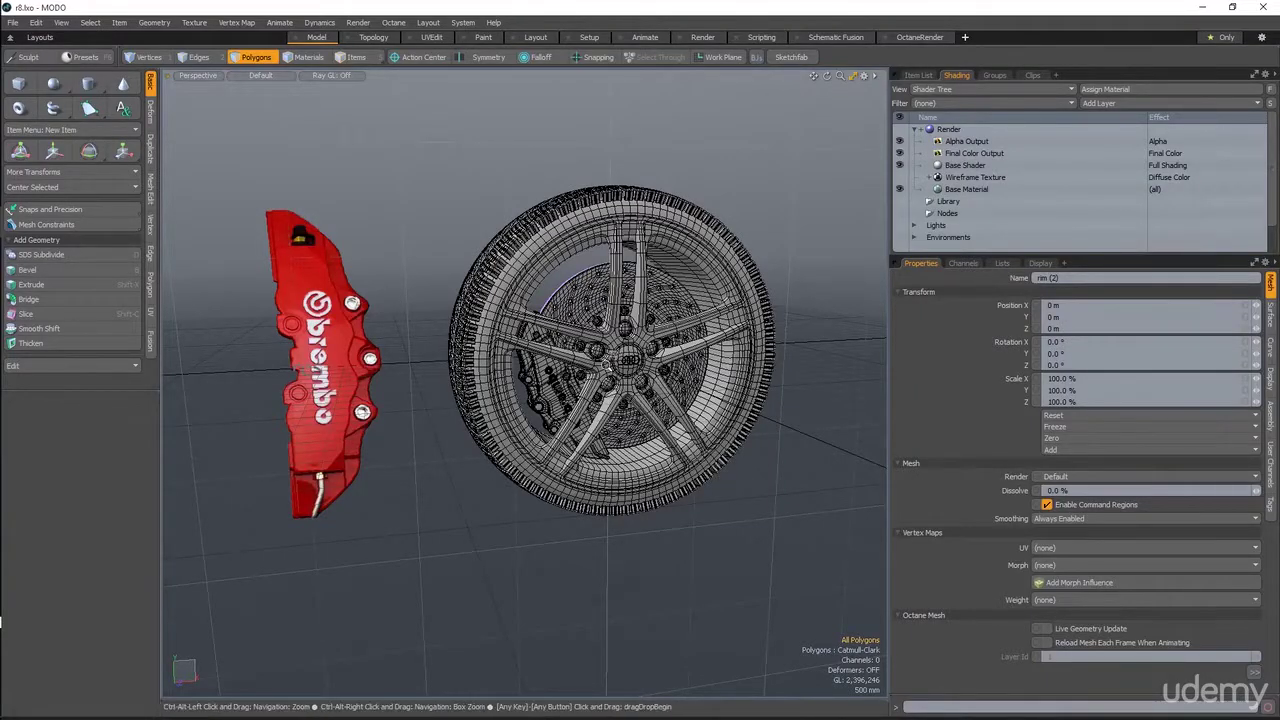
left_click_drag(600, 368, 660, 366, "ctrl+alt")
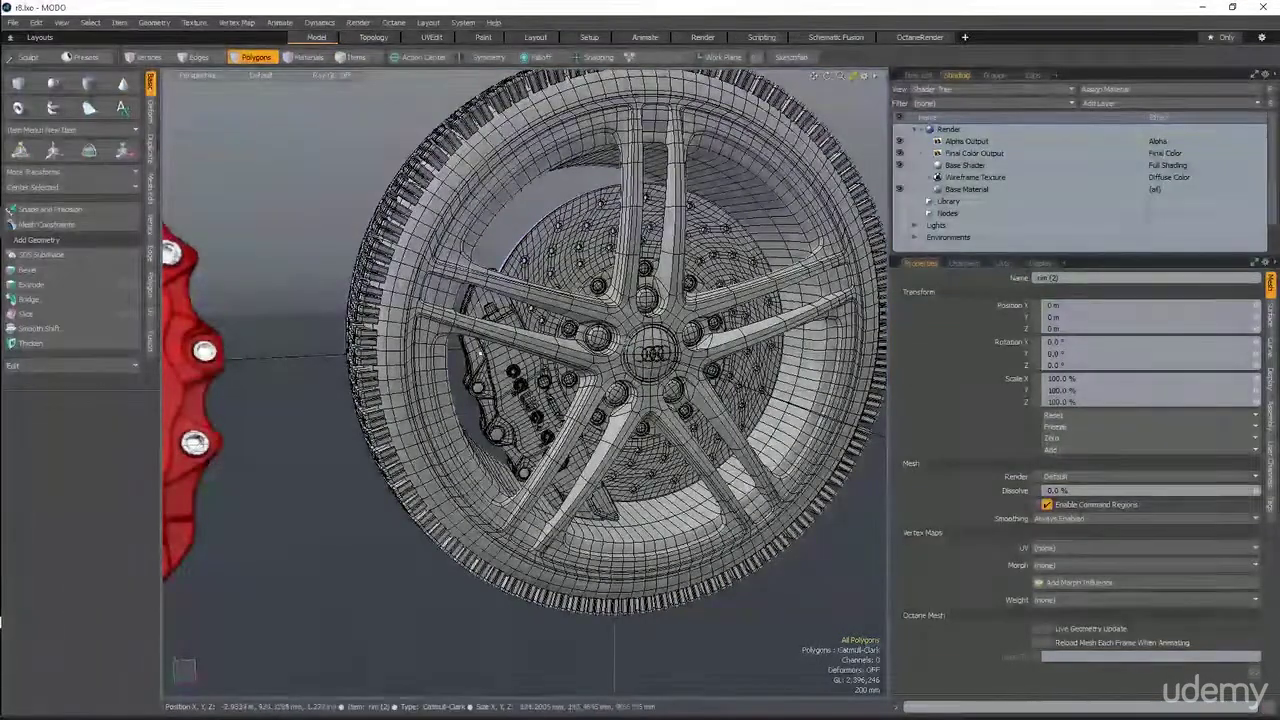
left_click_drag(414, 459, 375, 440, "alt")
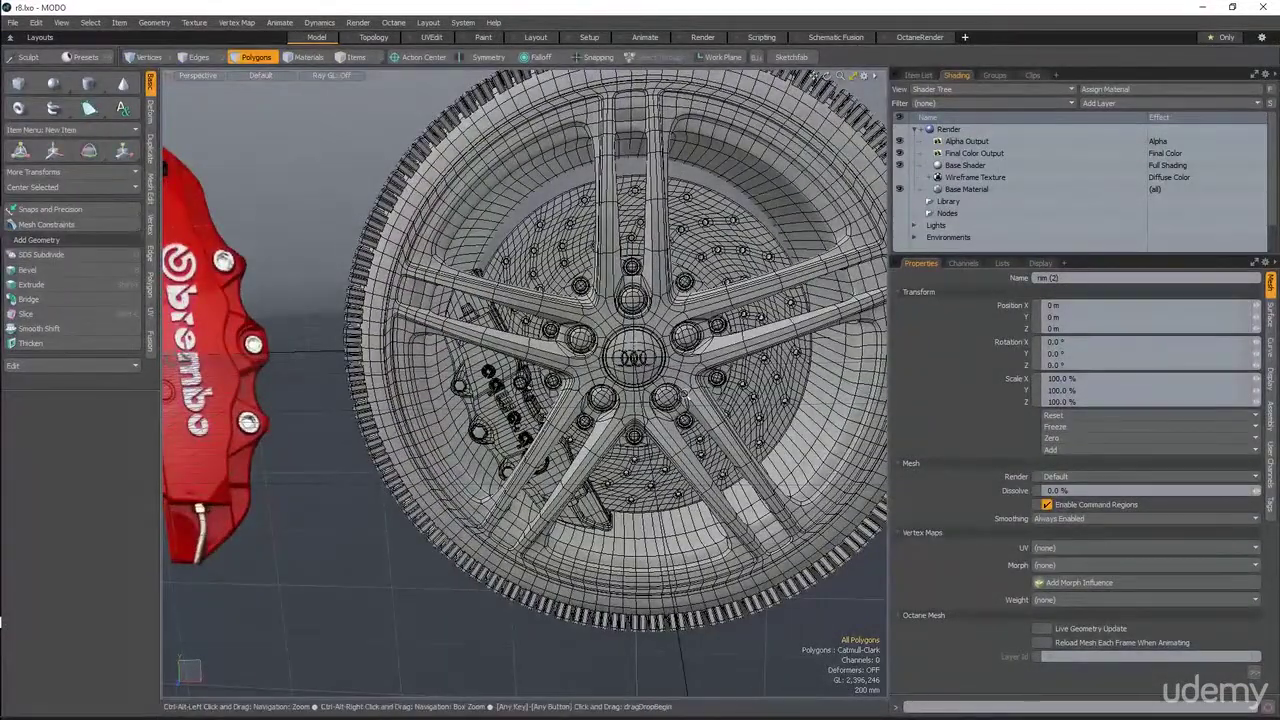
left_click_drag(650, 390, 600, 390, "ctrl+alt")
left_click_drag(450, 465, 394, 455, "alt+shift")
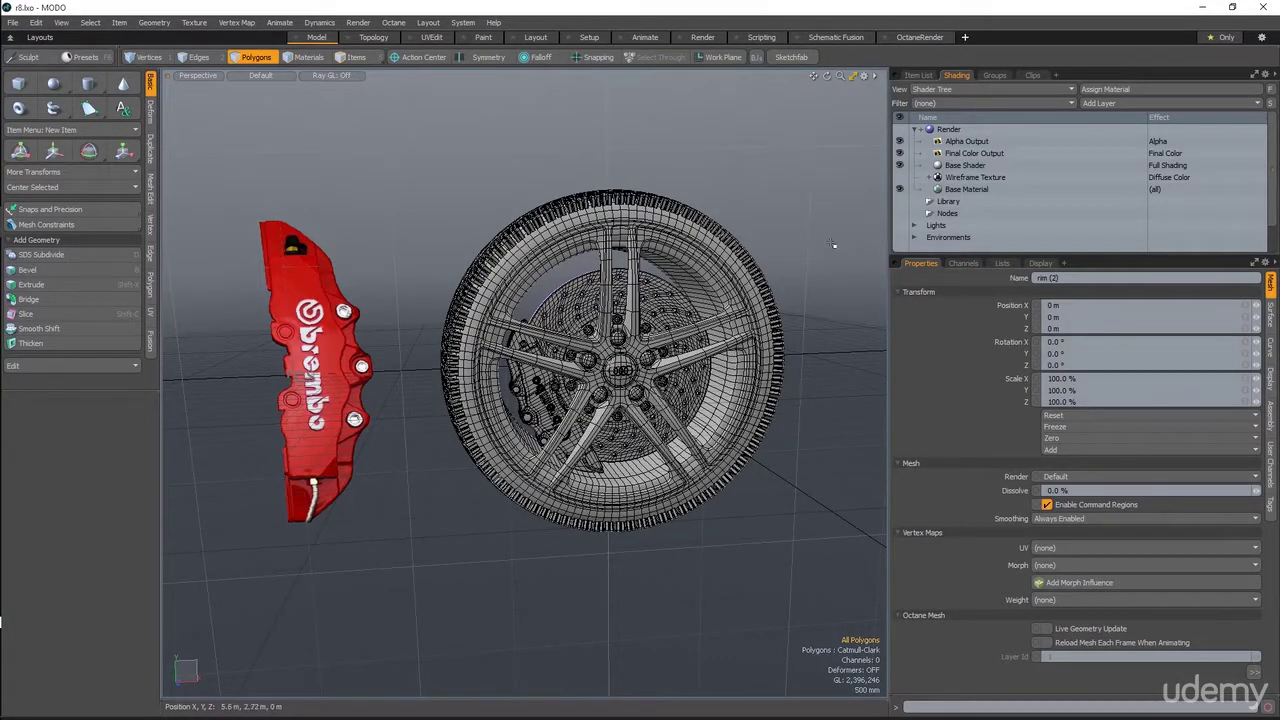
Step: Delete the Wireframe Texture layer from the shader tree
left_click(975, 177)
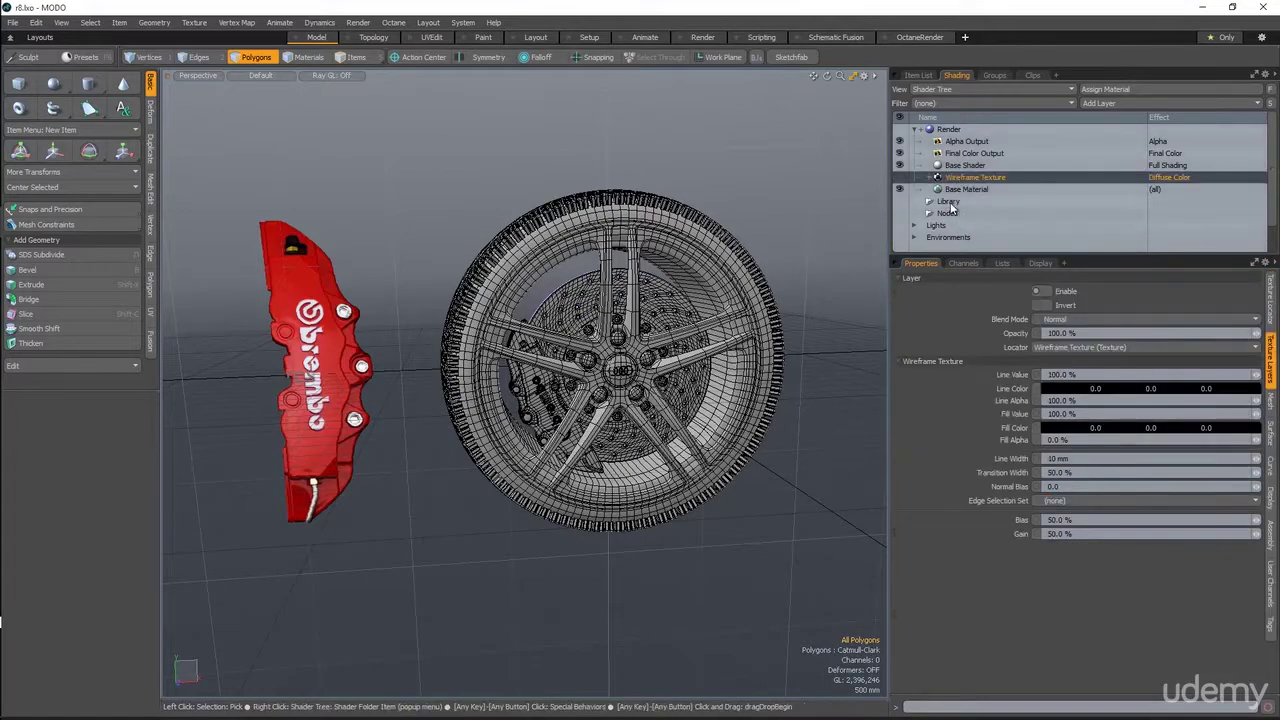
right_click(962, 180)
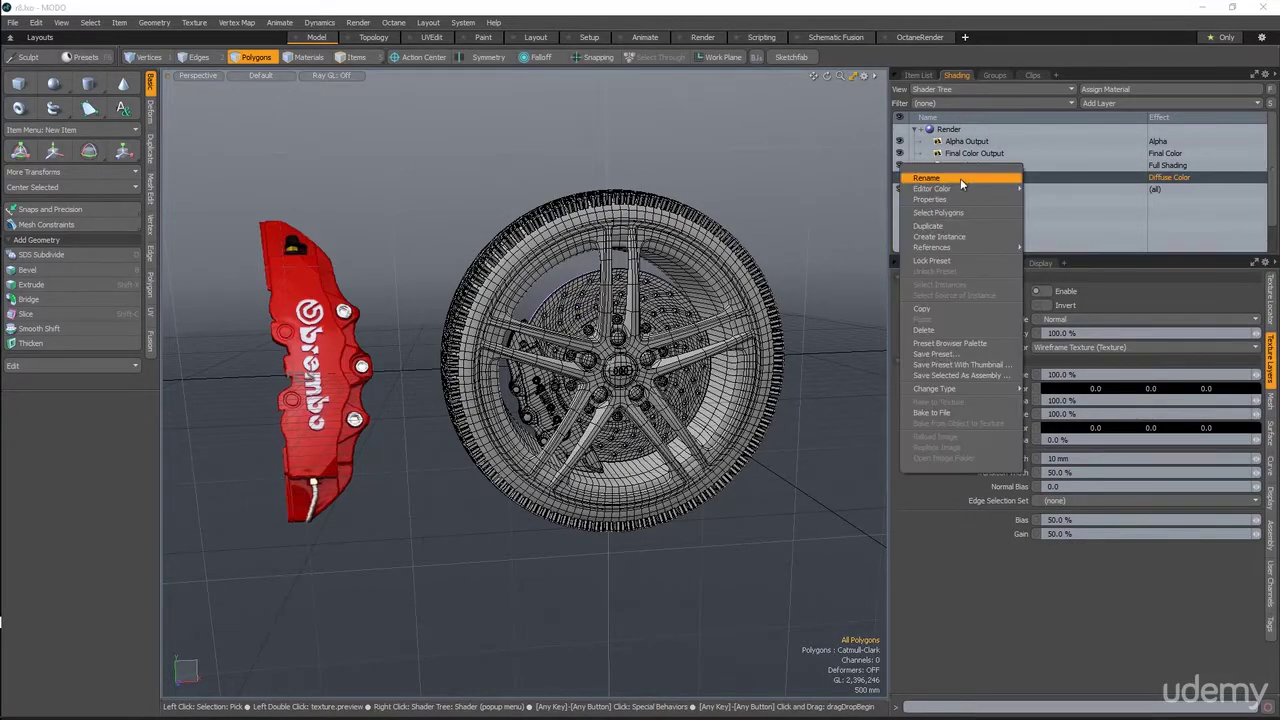
left_click(934, 336)
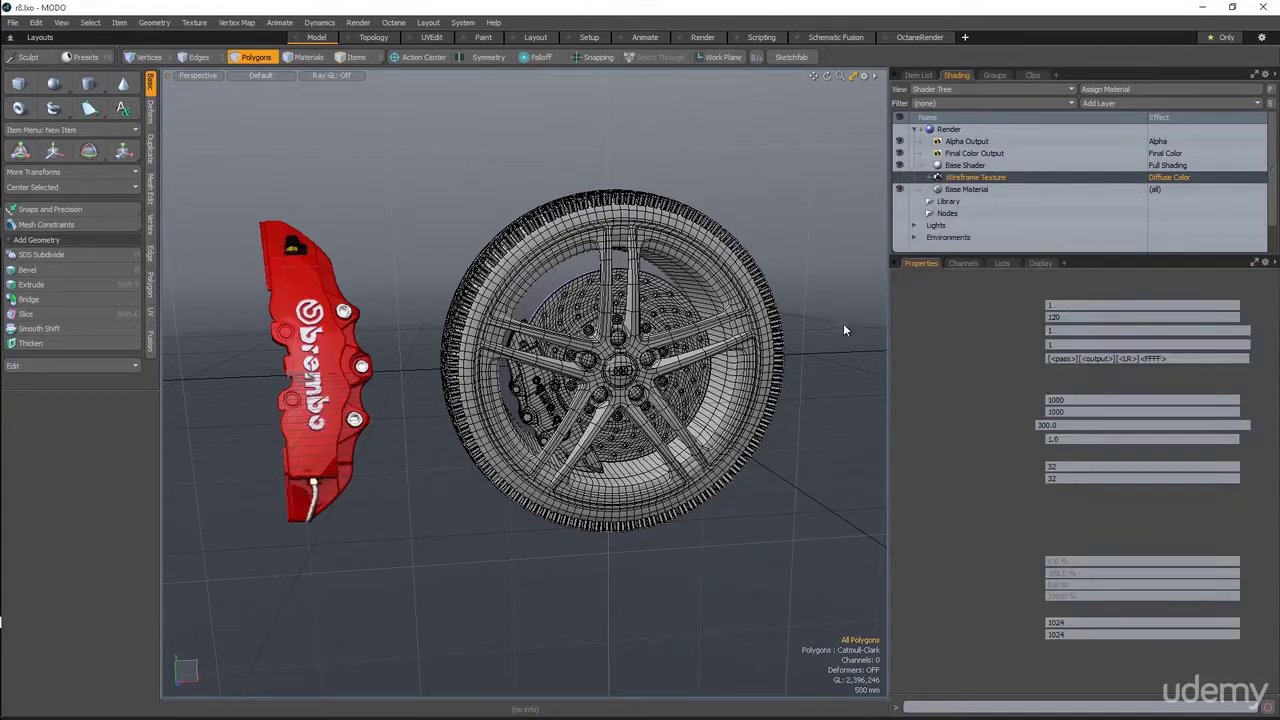
Step: Hide the Backdrop Item showing the red brake caliper reference image
left_click(918, 75)
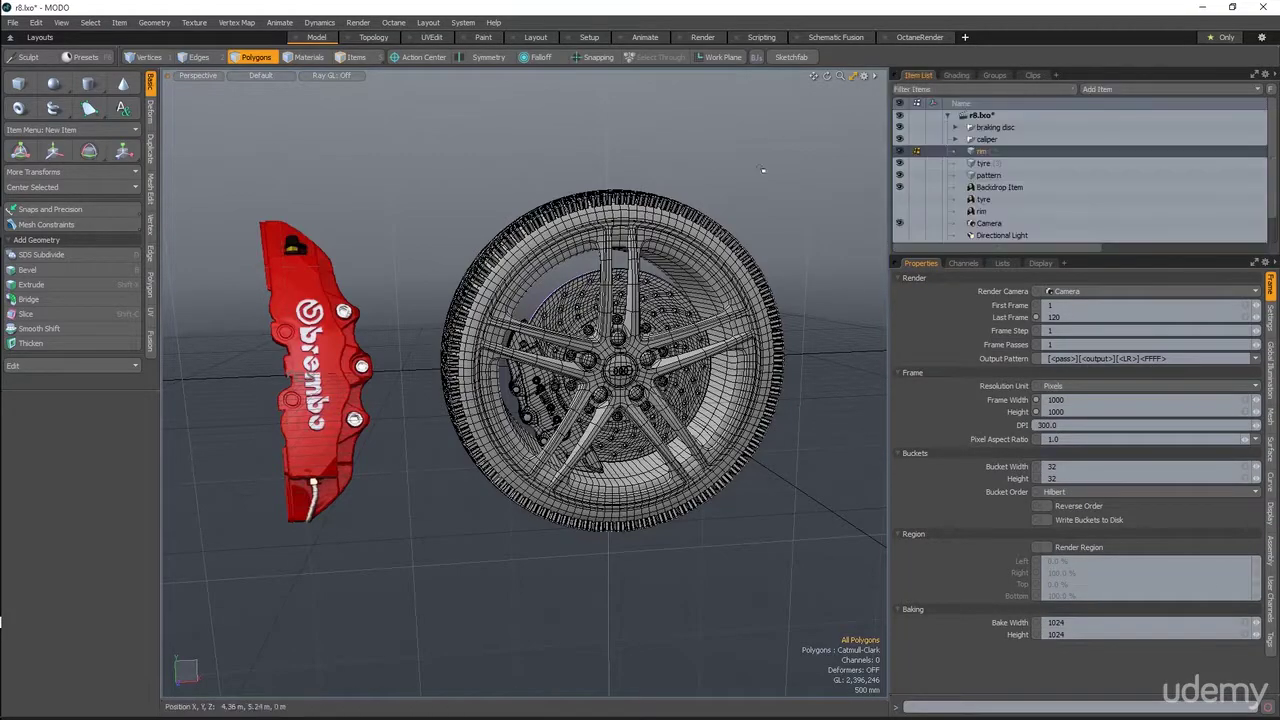
left_click(899, 187)
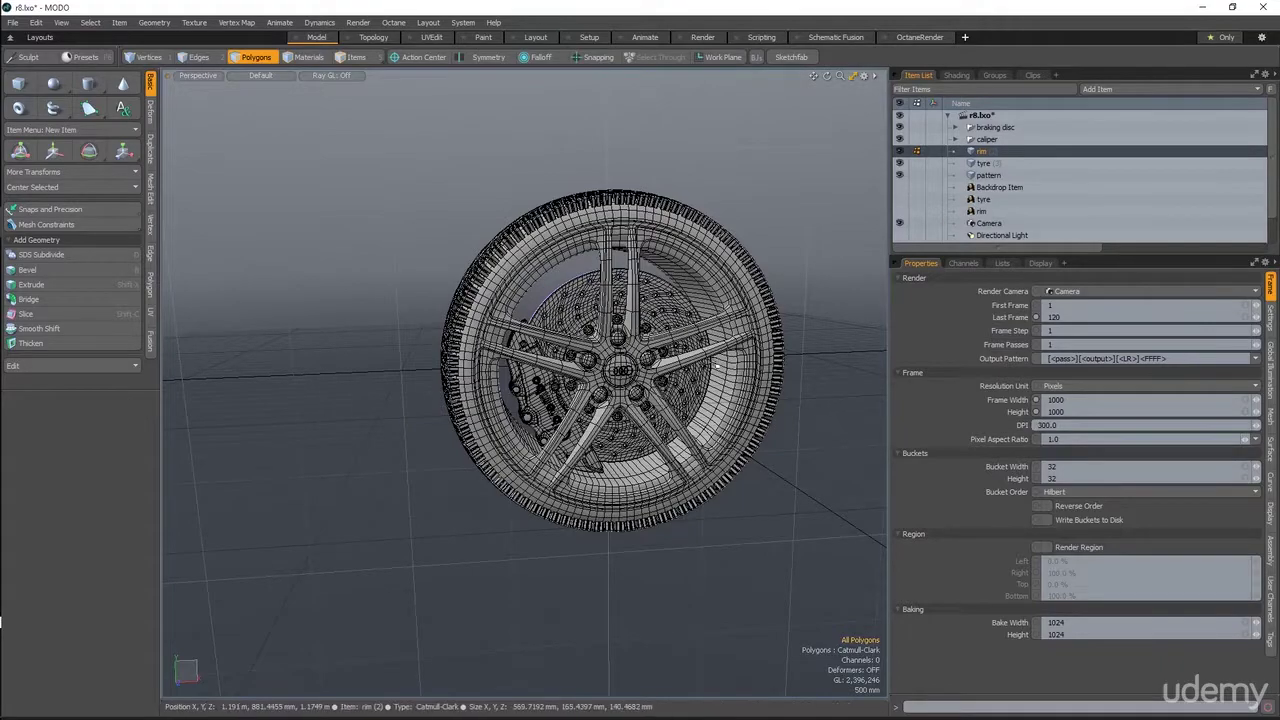
left_click_drag(692, 448, 669, 446, "alt+shift")
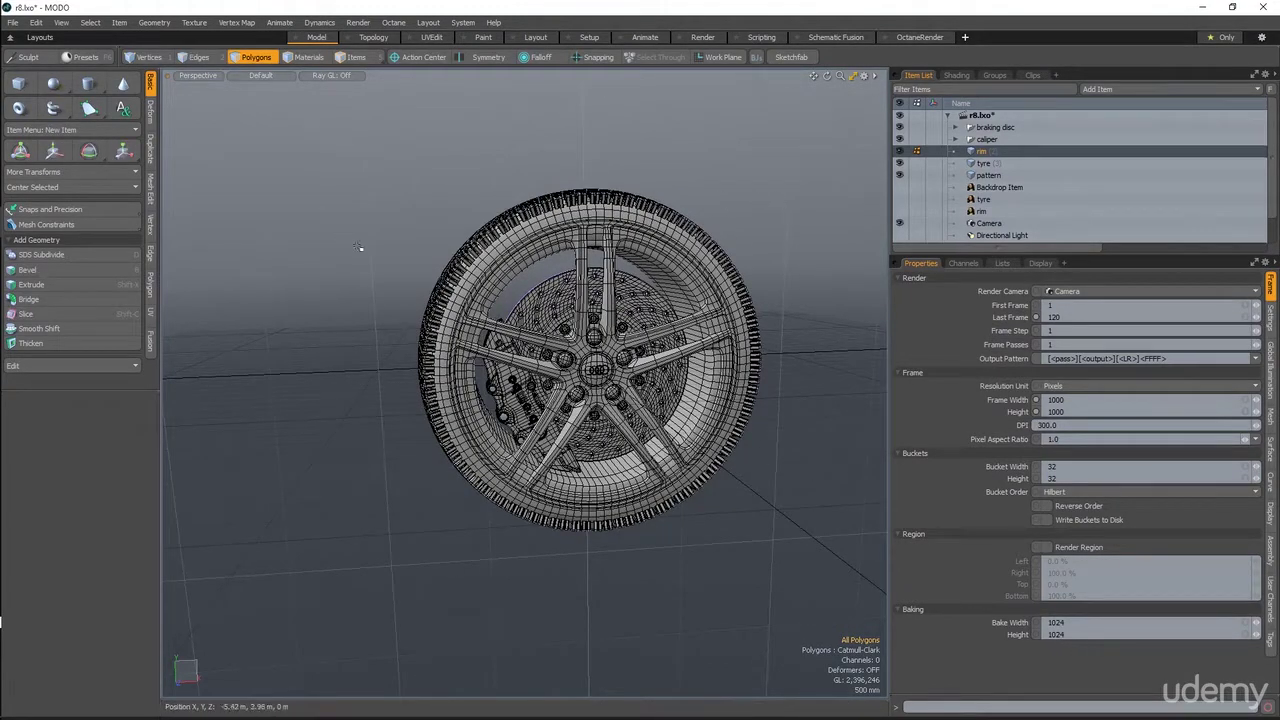
Step: Switch the viewport to the Camera view and frame the whole wheel in it
key("ctrl+space")
left_click(306, 221)
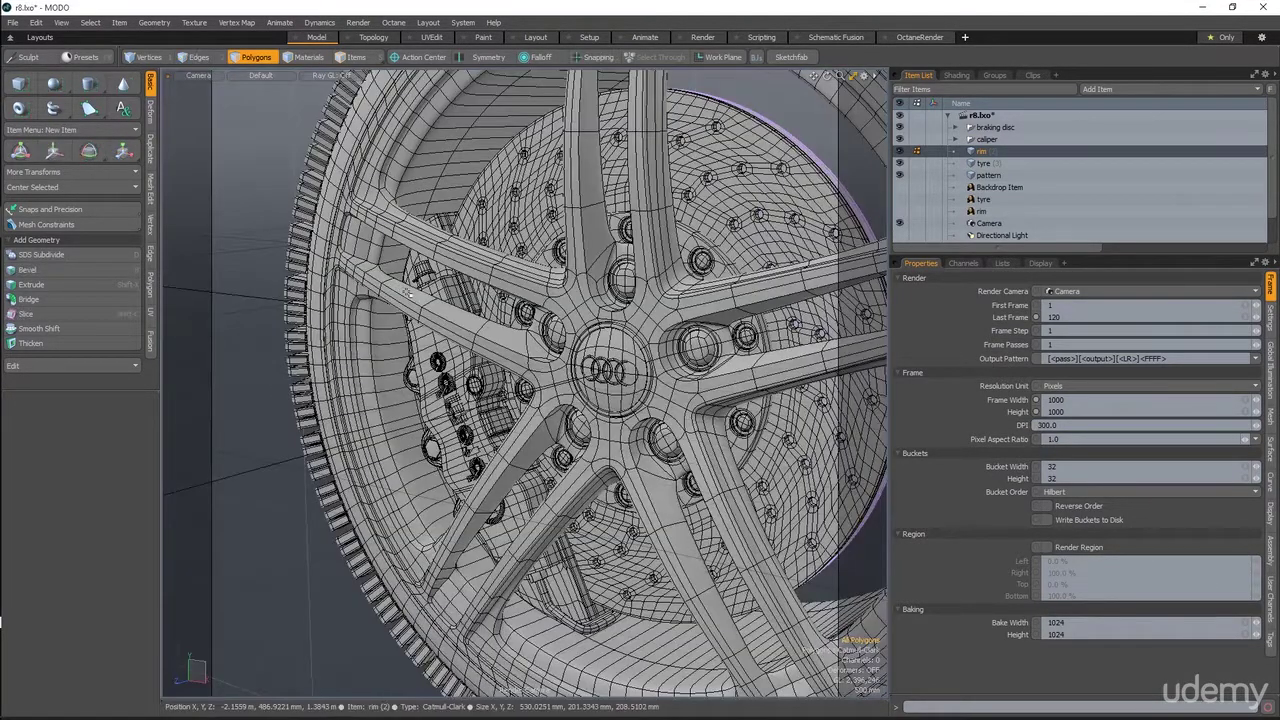
key("a")
left_click_drag(408, 293, 568, 371, "alt")
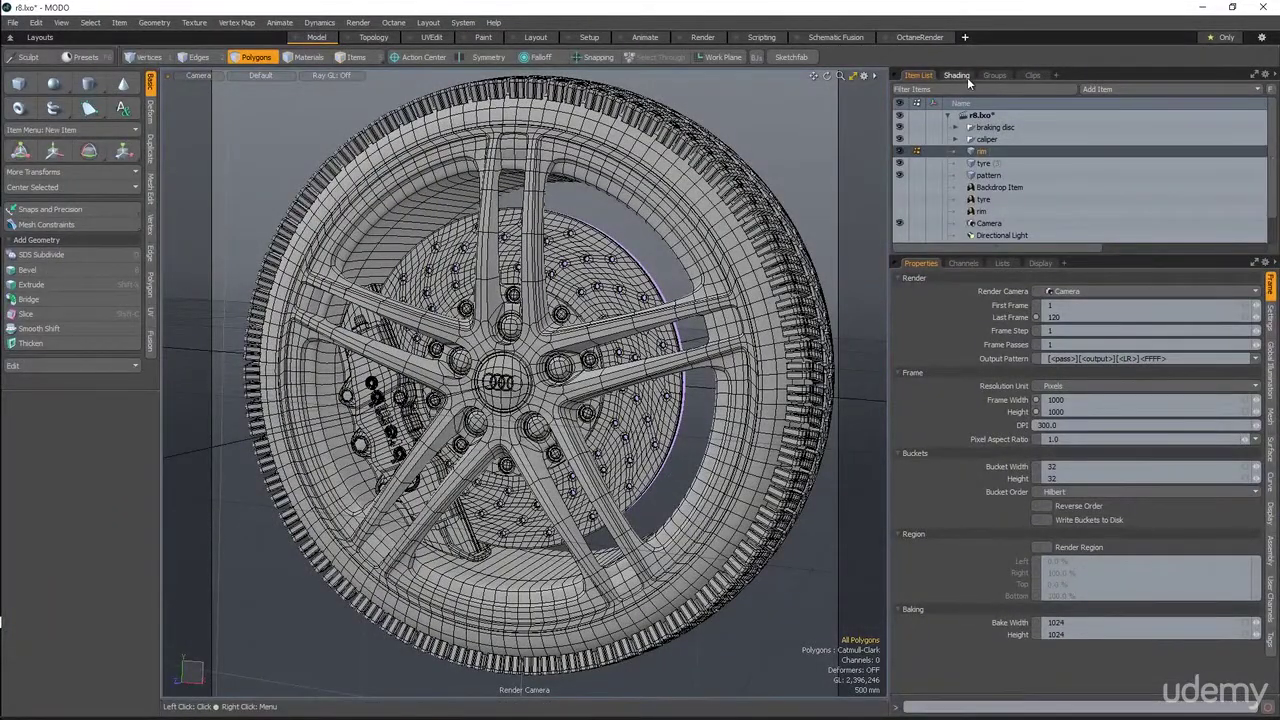
Step: Assign a new material named tyre to all polygons of the tyre and pattern meshes and show it in the shader tree
left_click(350, 57)
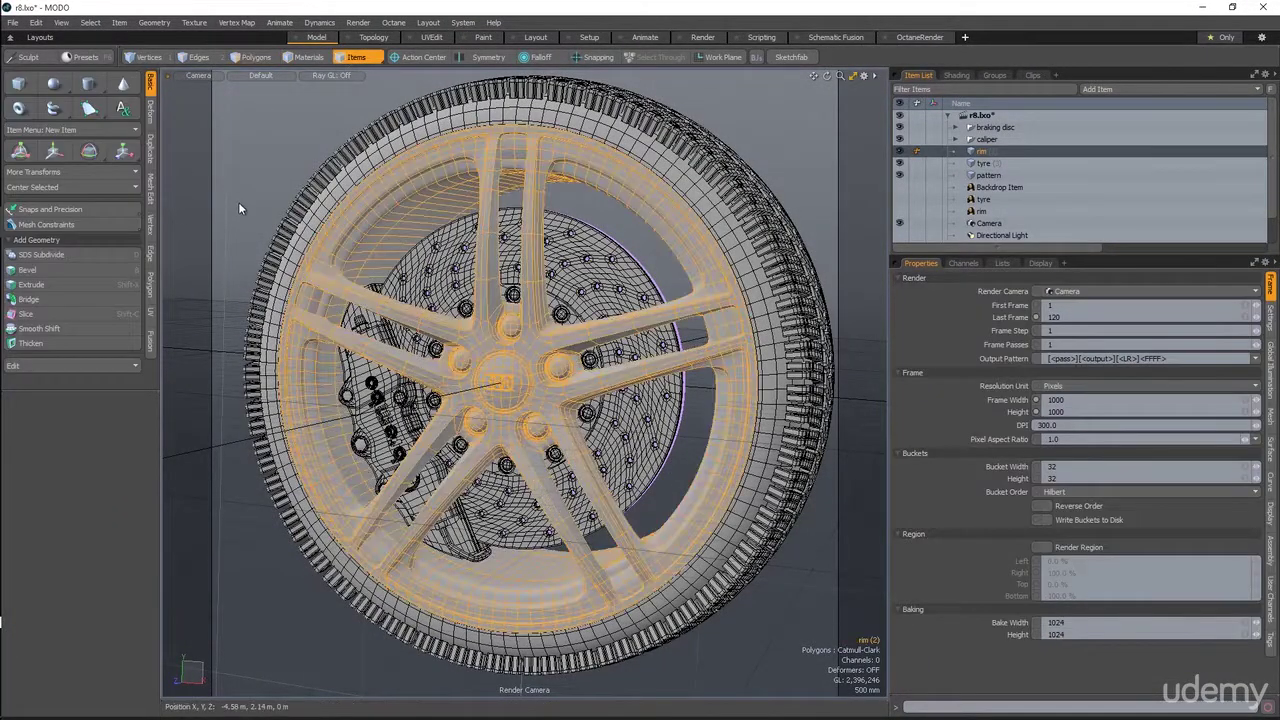
left_click(698, 152)
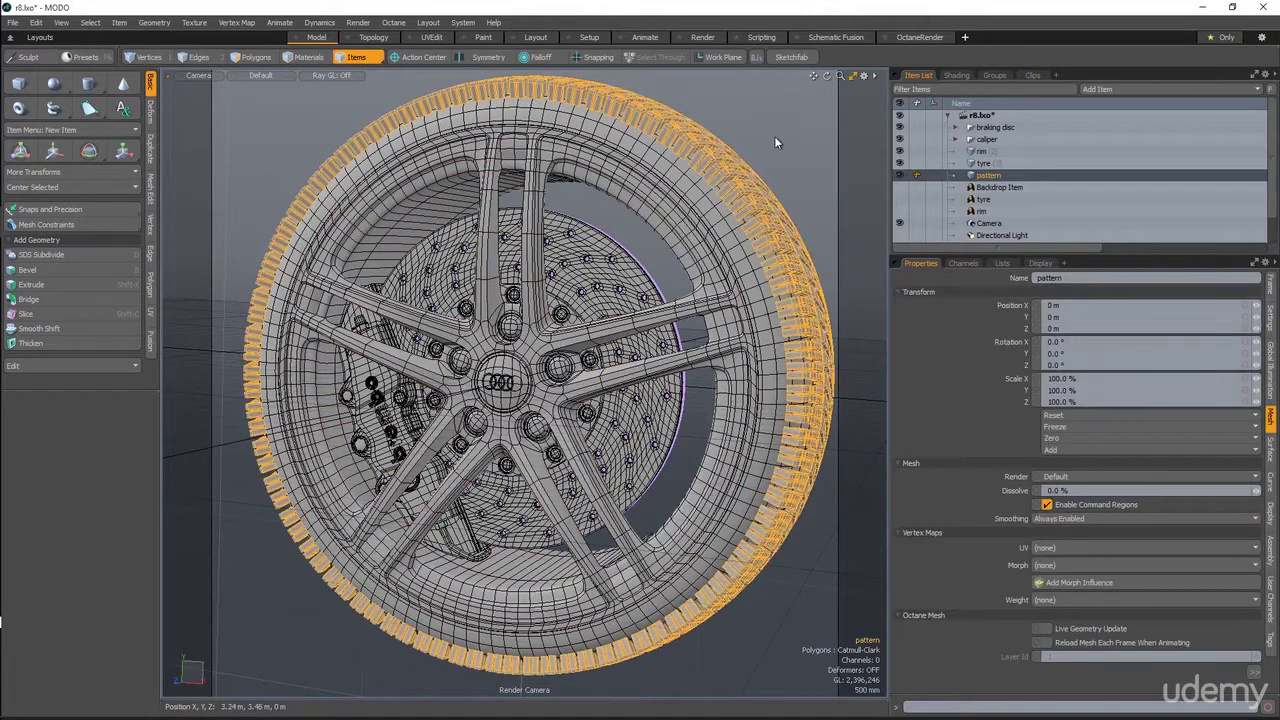
left_click(703, 182, "shift")
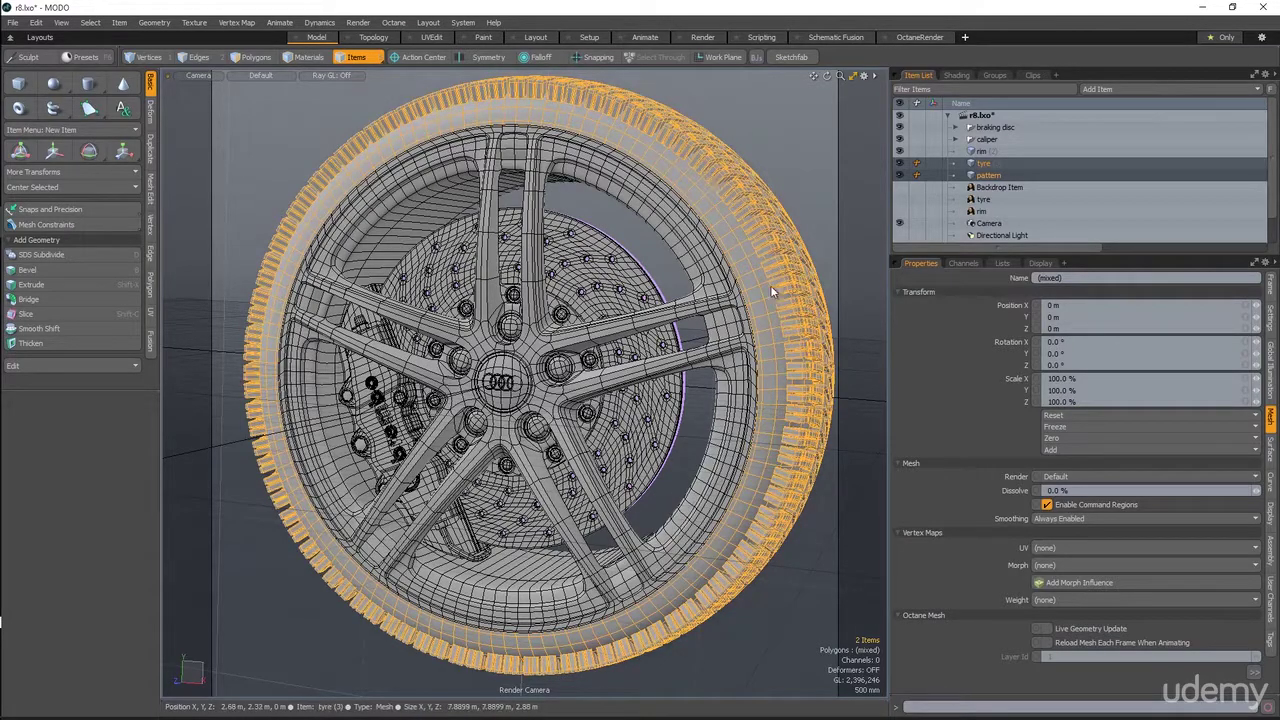
left_click_drag(770, 285, 590, 305, "alt")
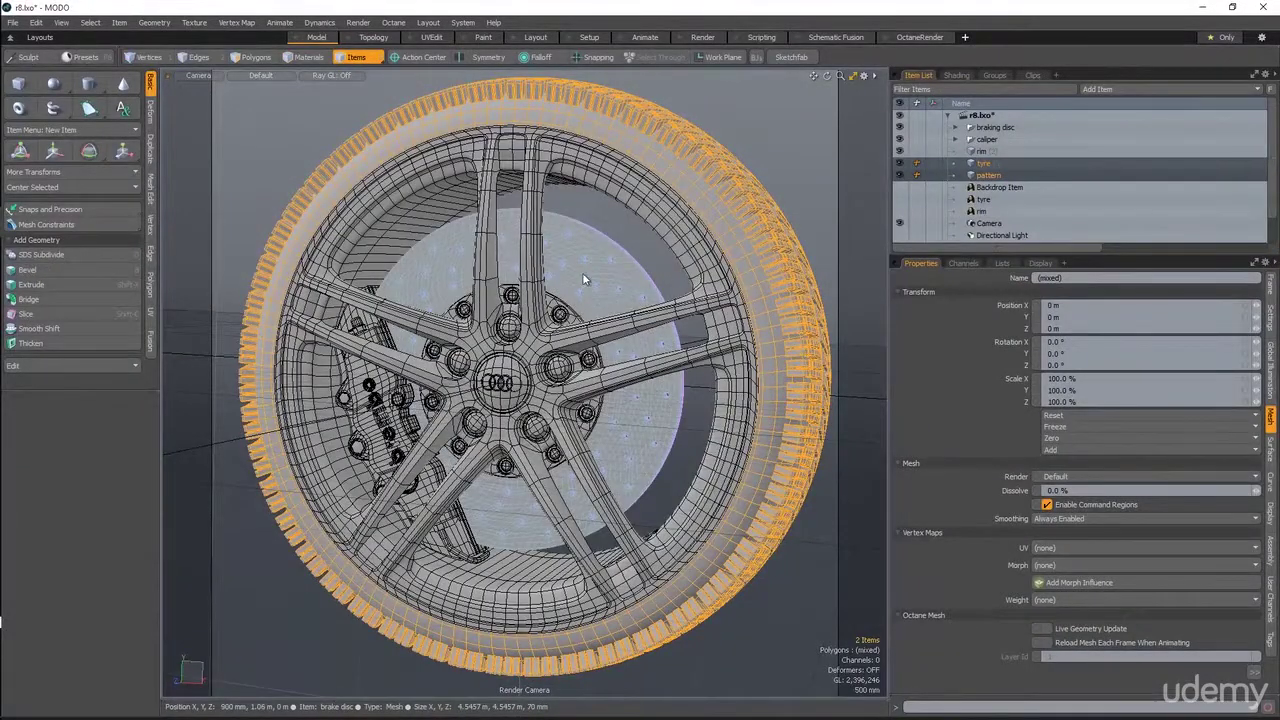
left_click(253, 58)
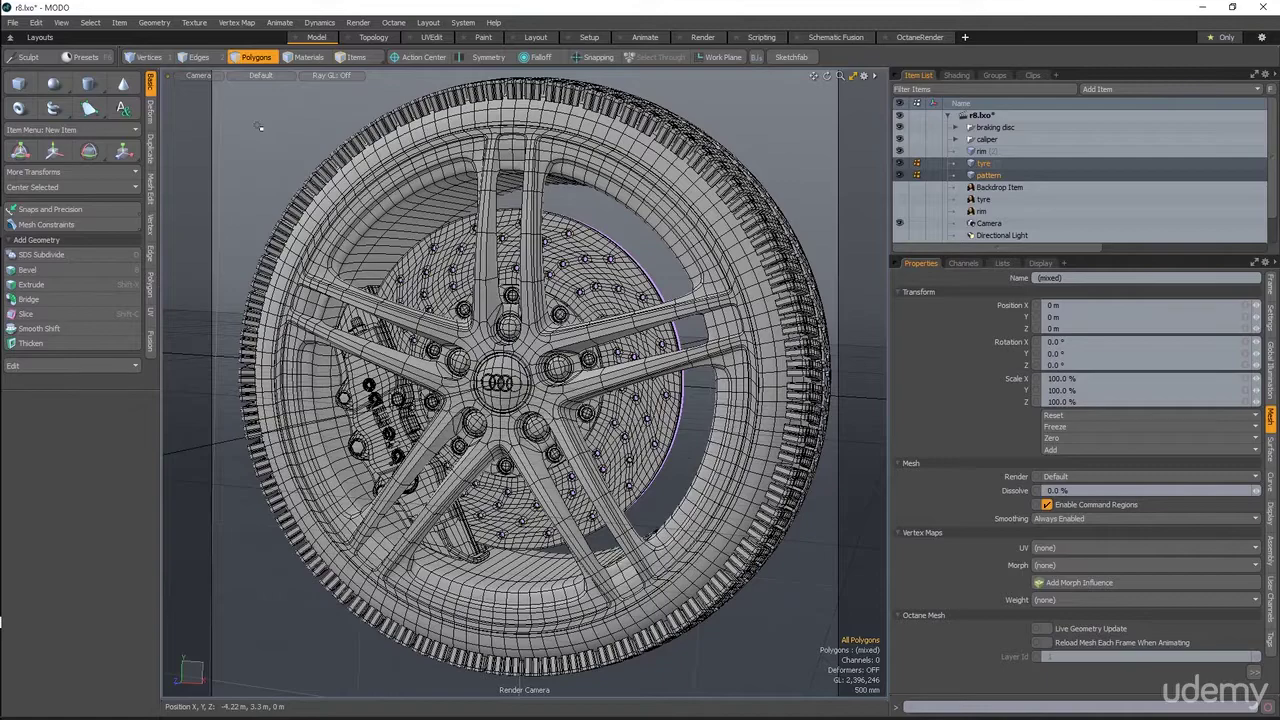
key("m")
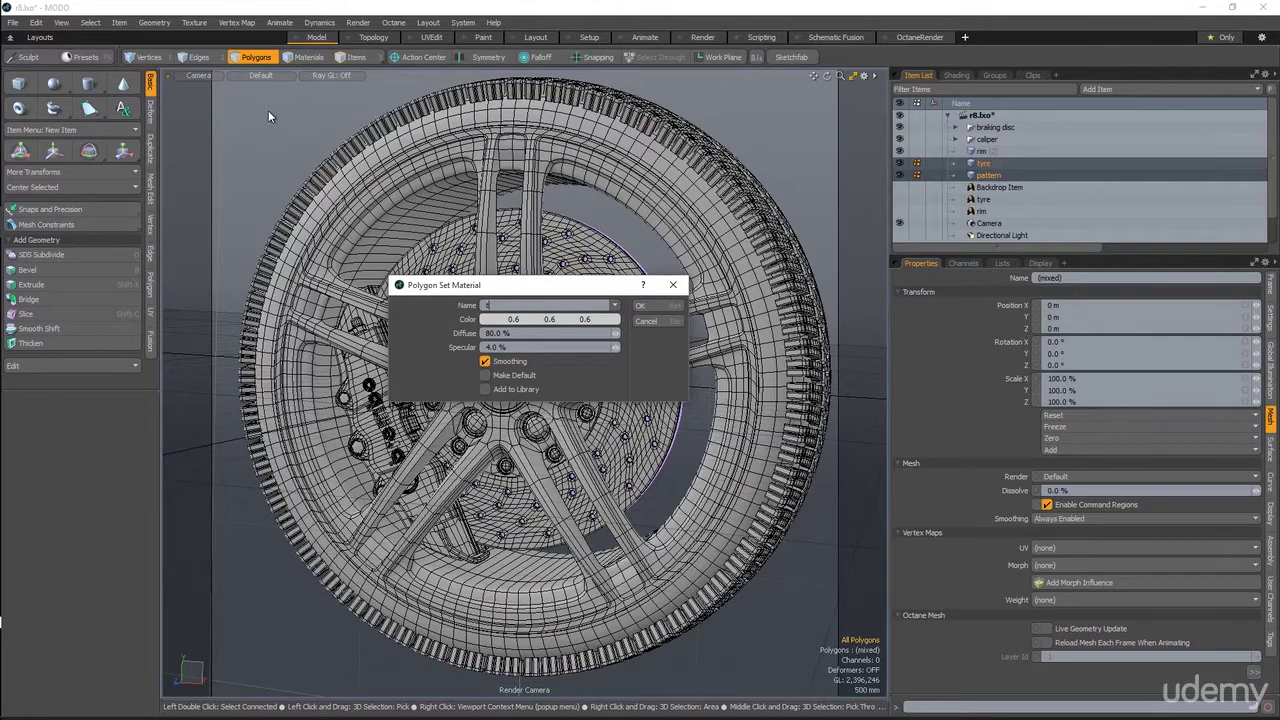
key("Return")
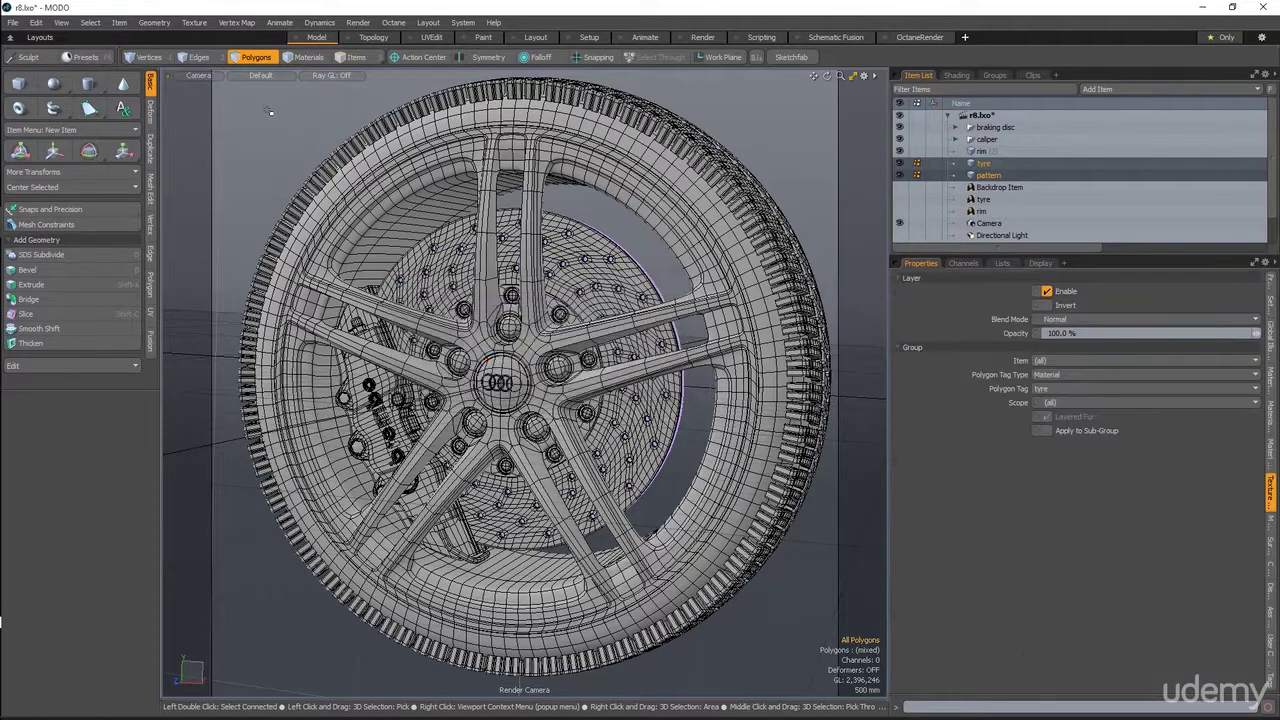
left_click(956, 75)
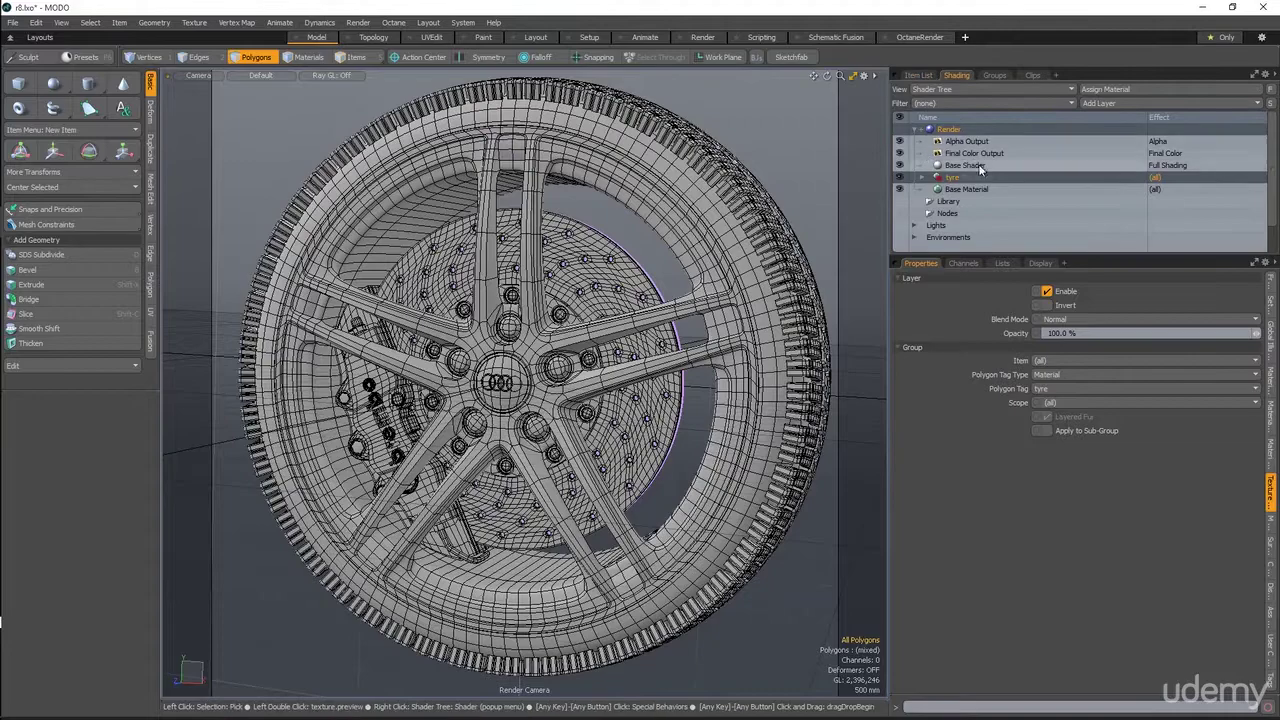
Step: Assign a new material named rim to all polygons of the wheel rim mesh
left_click(358, 57)
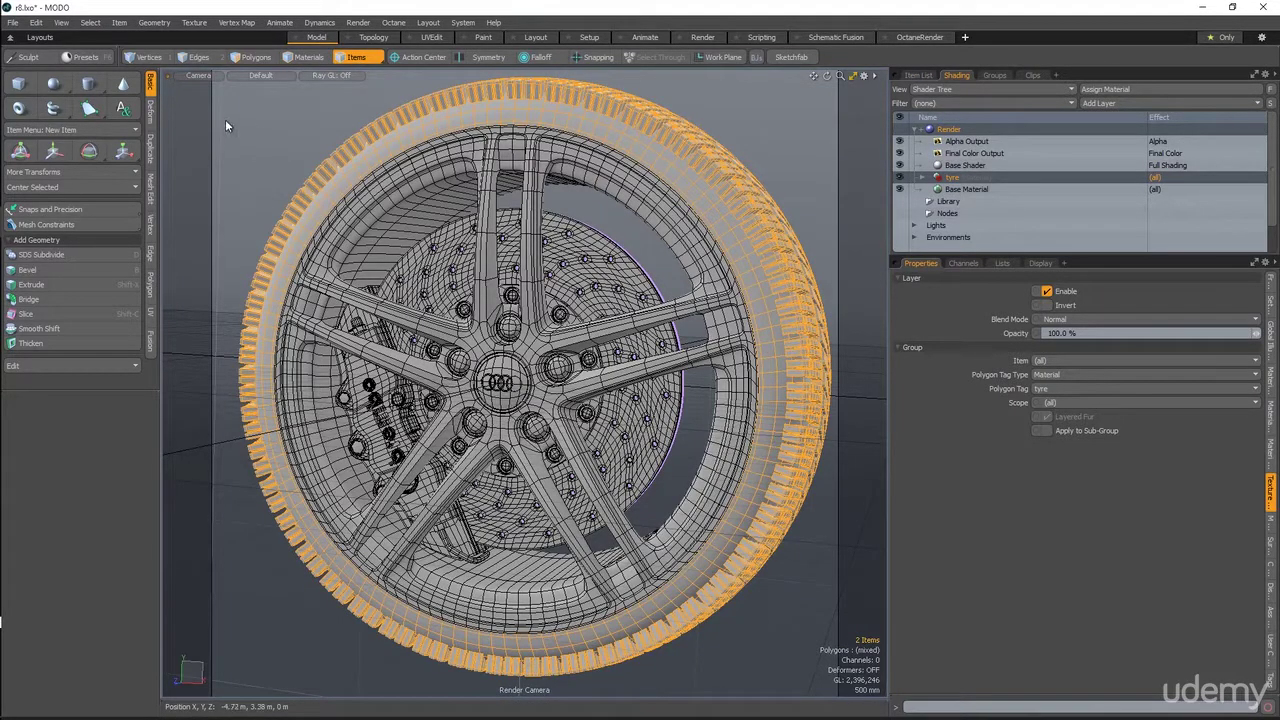
left_click(503, 142)
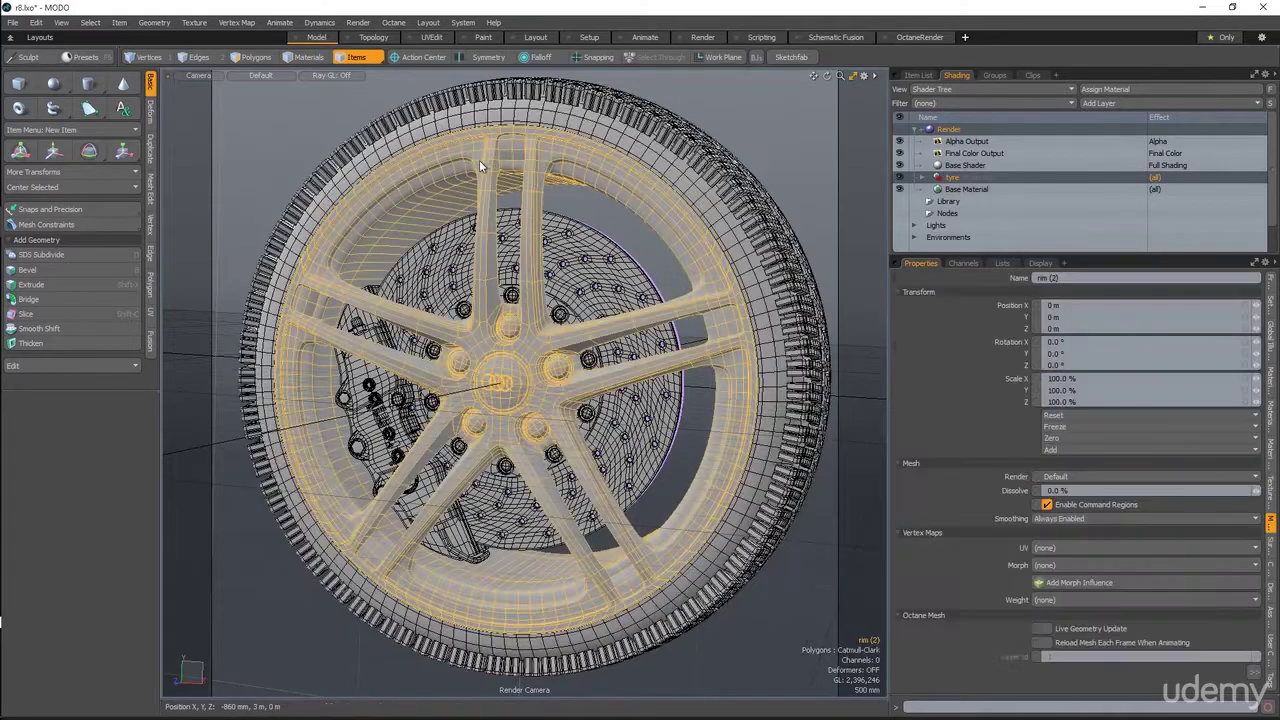
left_click(256, 57)
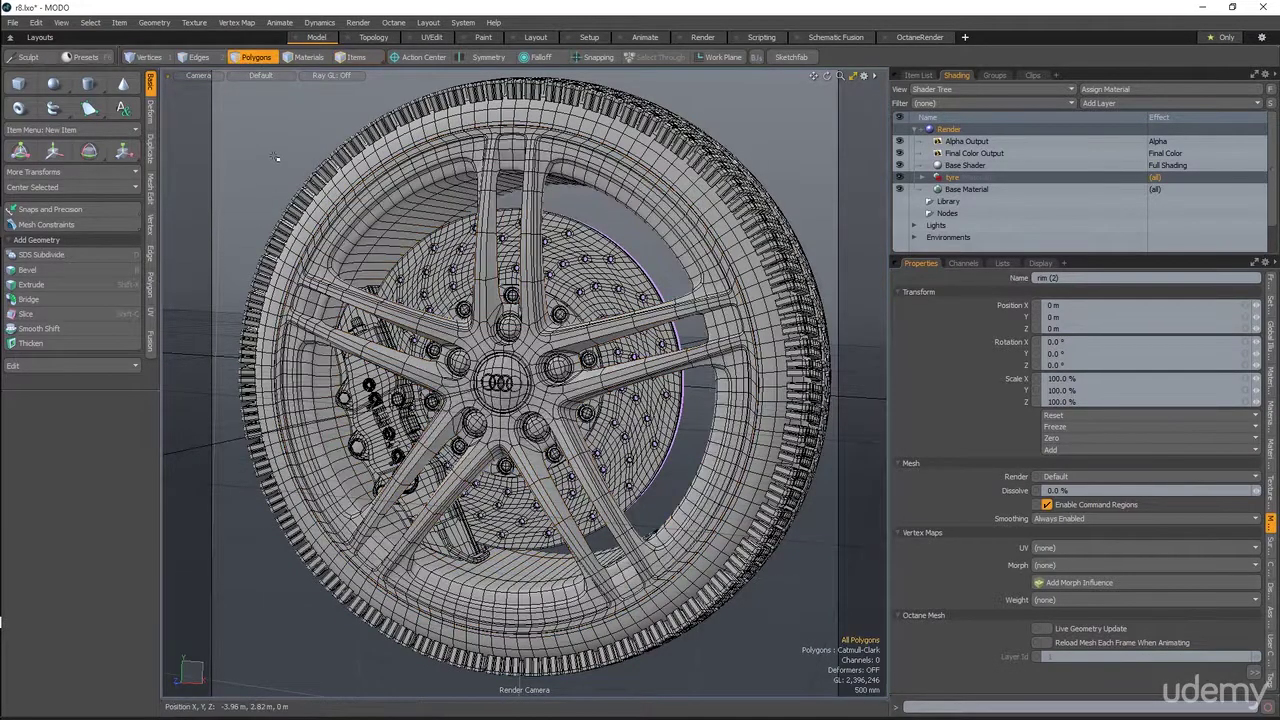
key("m")
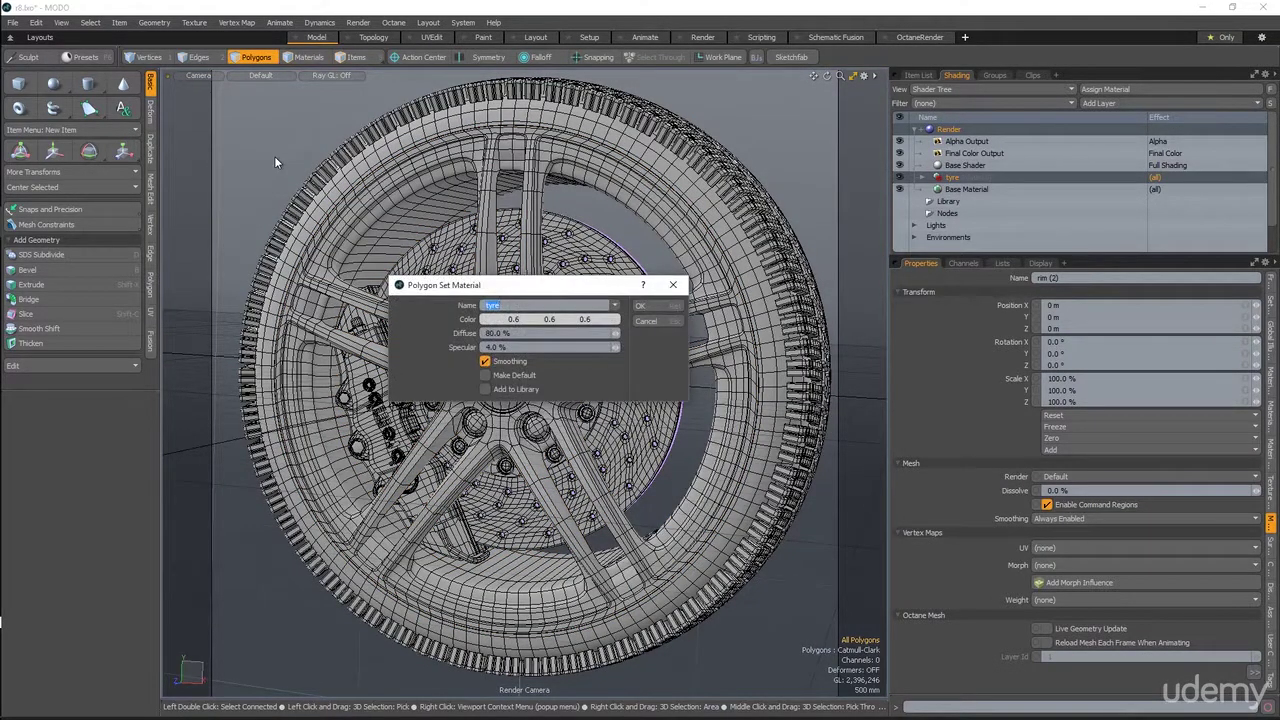
type("rim")
key("Return")
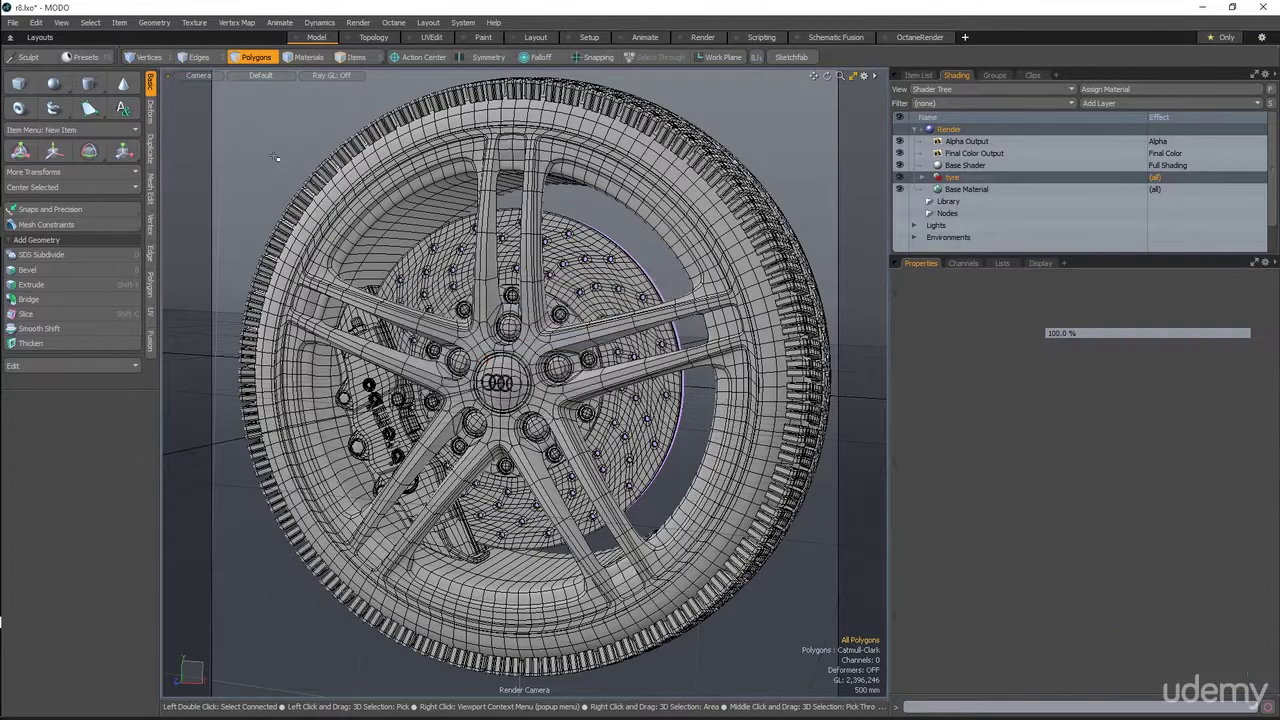
Step: Assign a new material named braking disc to all polygons of the brake disc mesh
left_click(356, 57)
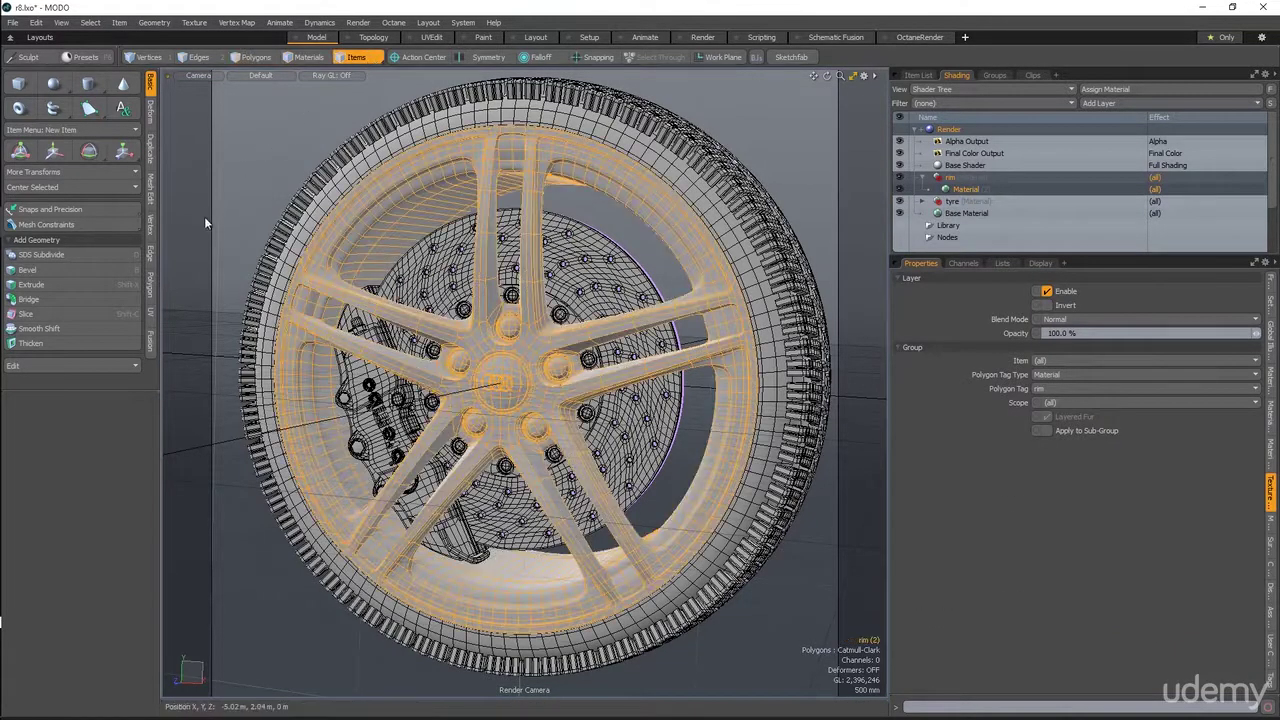
left_click(624, 268)
left_click(255, 57)
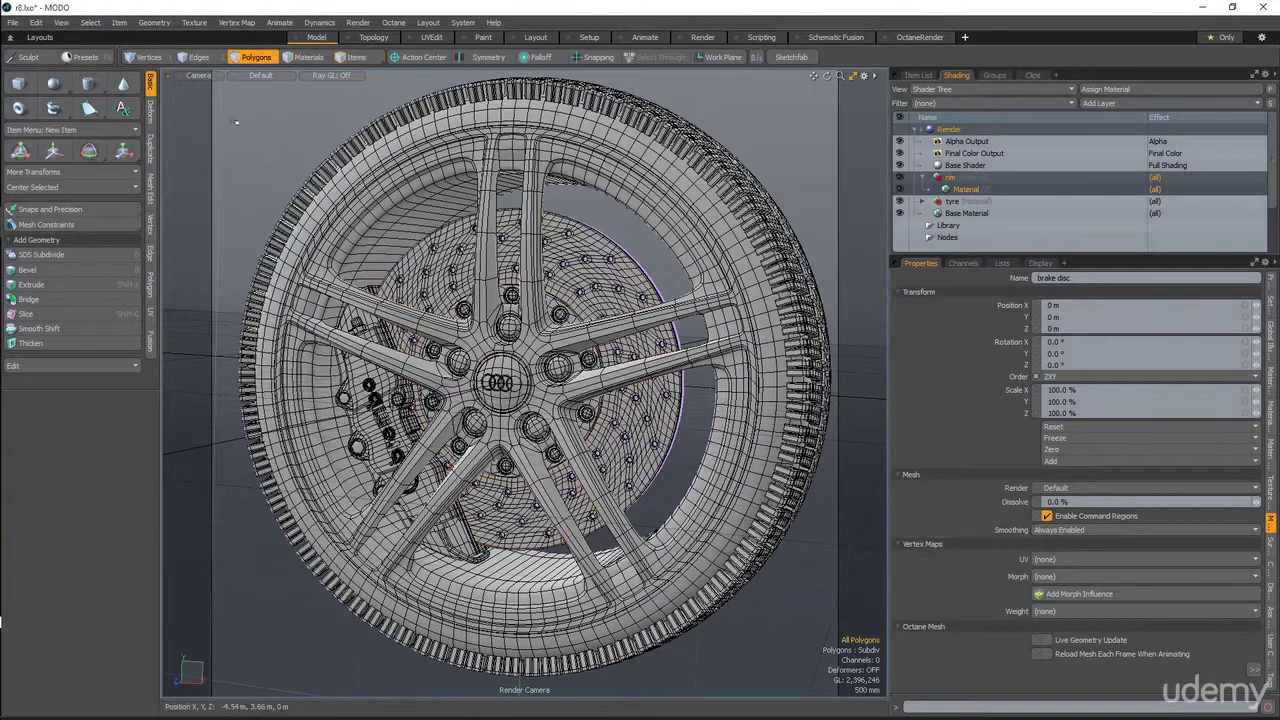
key("m")
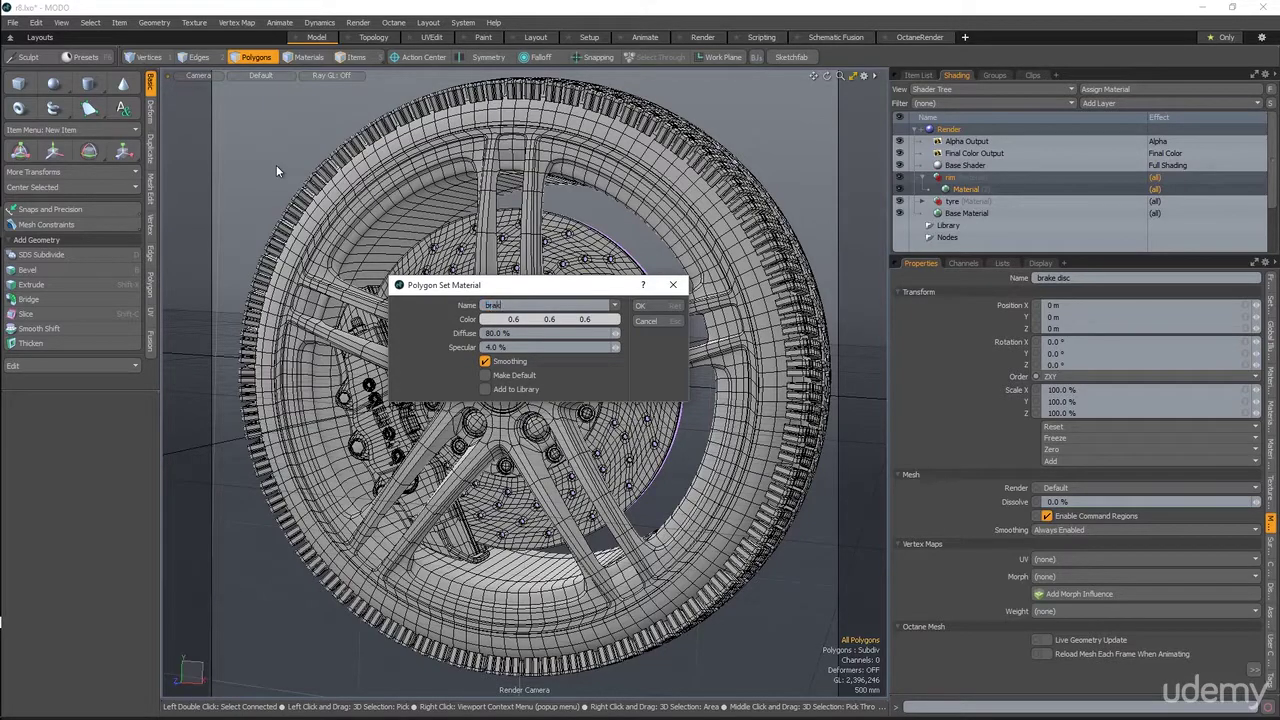
type("braking disc")
key("Return")
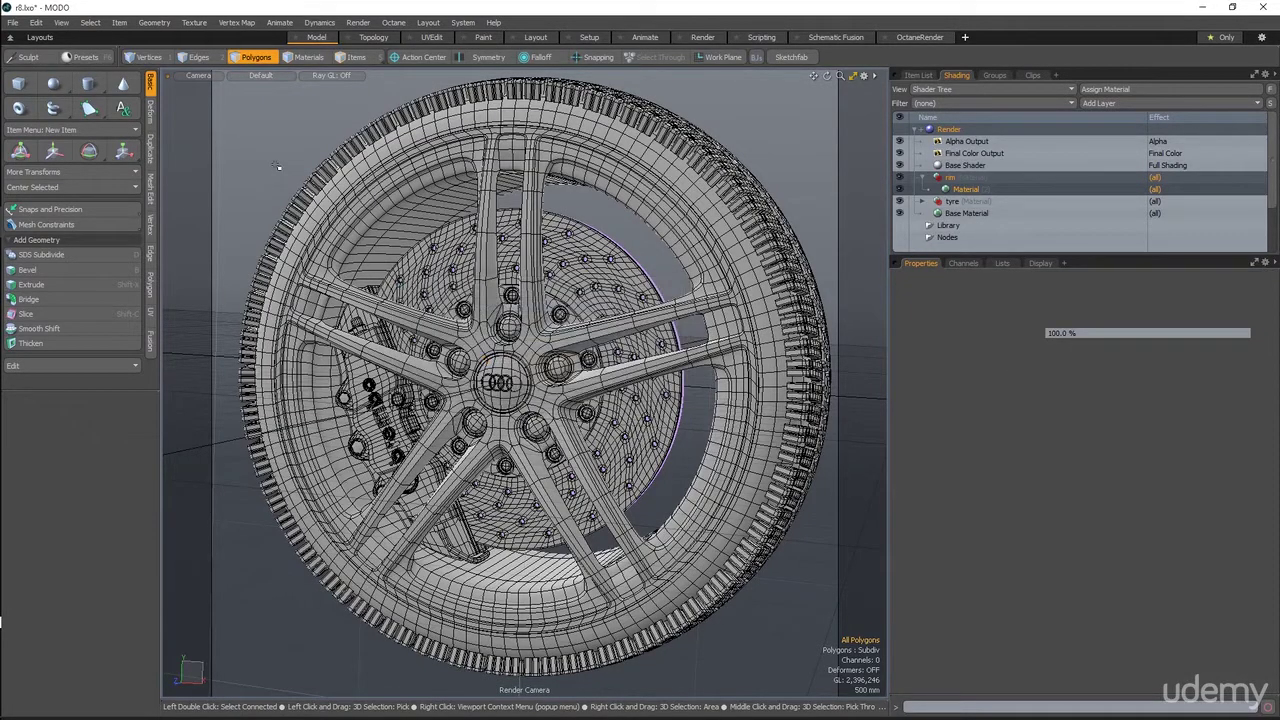
Step: Assign a new material named disc_inside to all polygons of the bolted inner hub mesh at the brake disc's centre
left_click(357, 57)
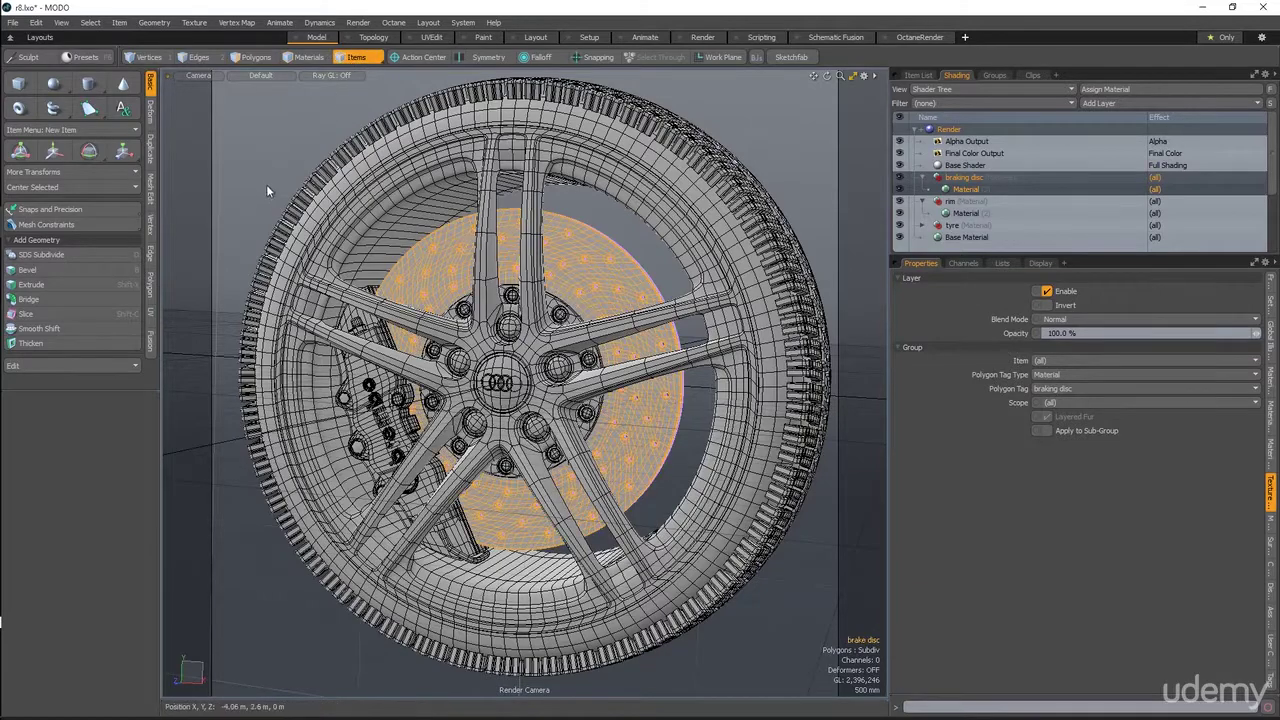
left_click(463, 316)
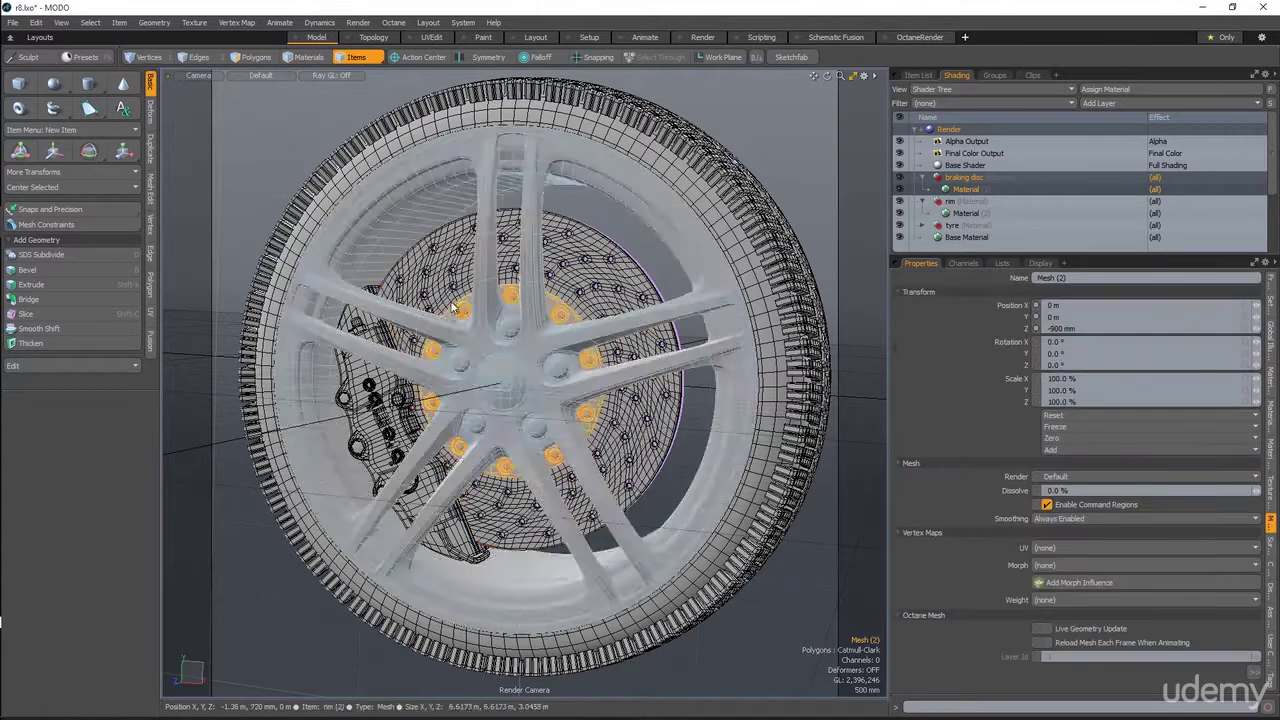
left_click(256, 57)
key("m")
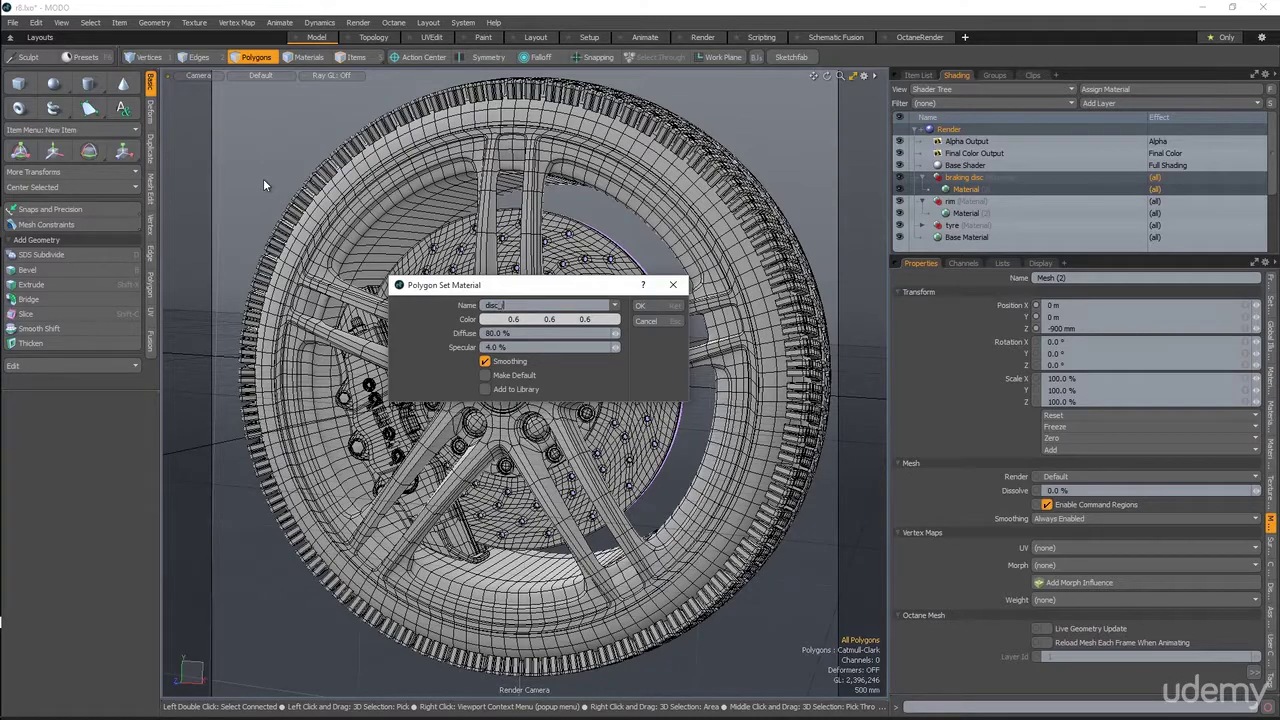
type("disc_inside")
key("Return")
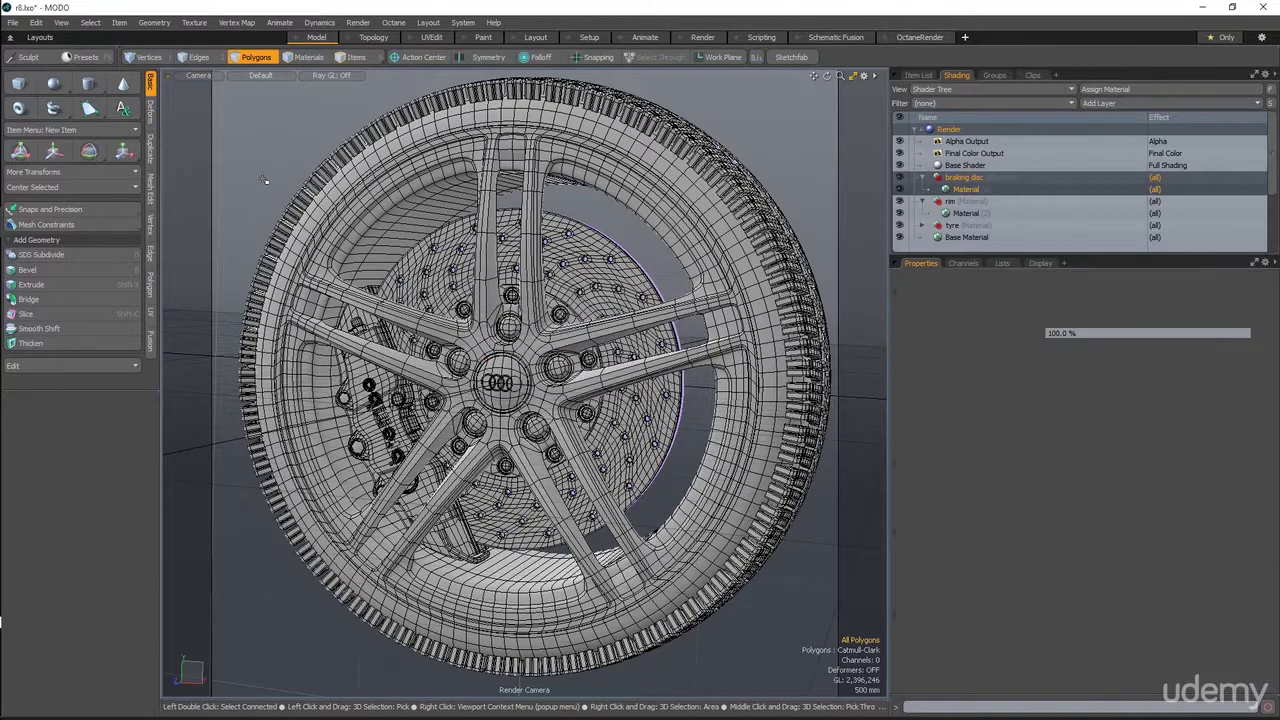
Step: Assign a new material named caliper to all polygons of the caliper details mesh and enlarge the shader tree list
left_click(356, 57)
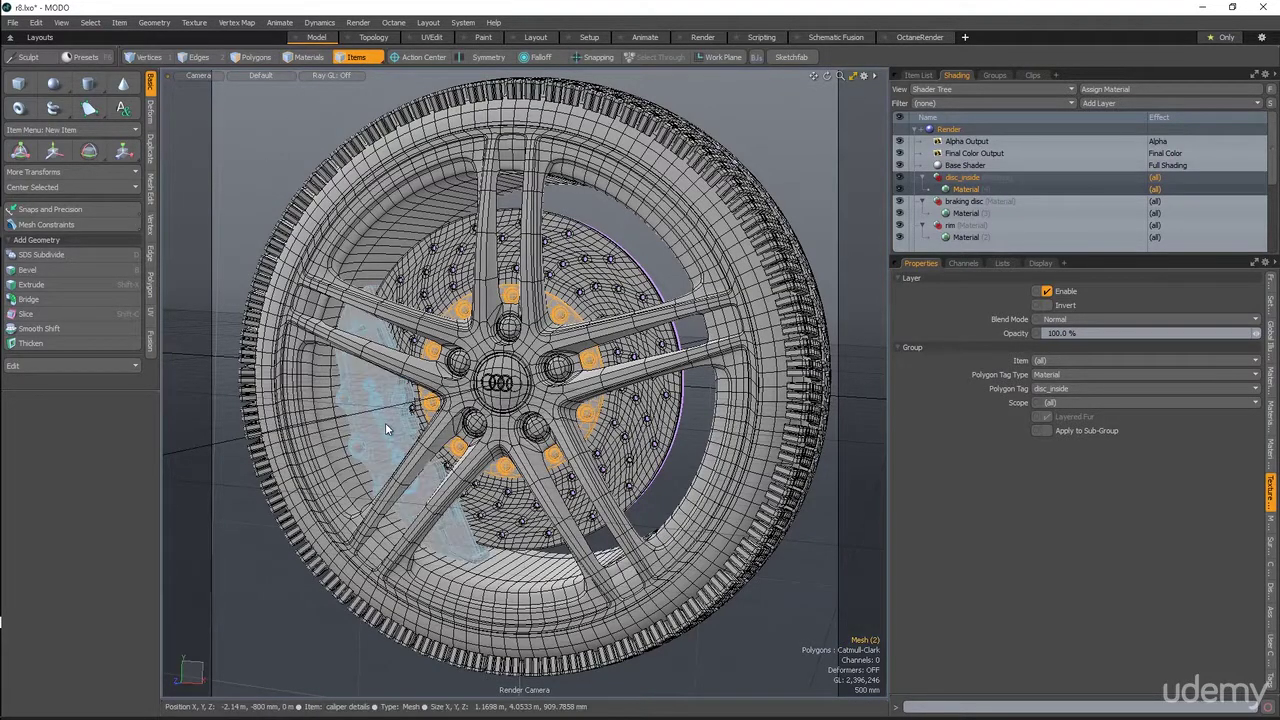
left_click(385, 422)
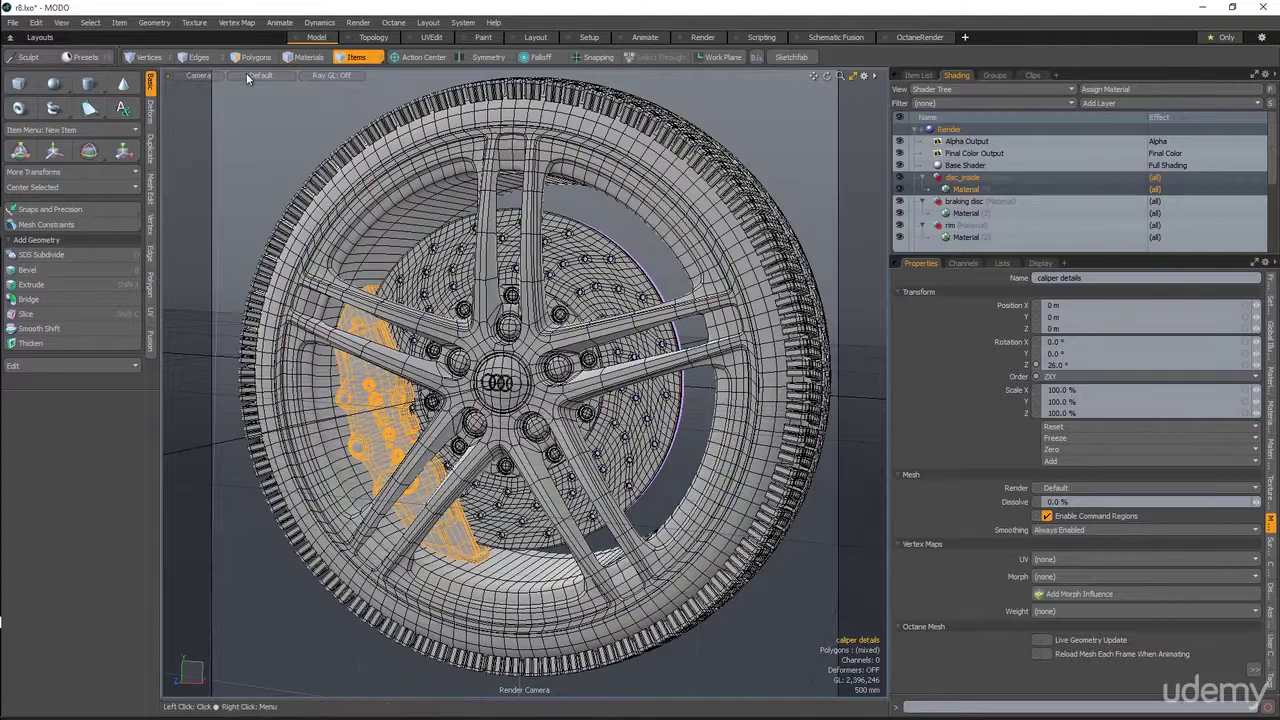
left_click(251, 58)
key("m")
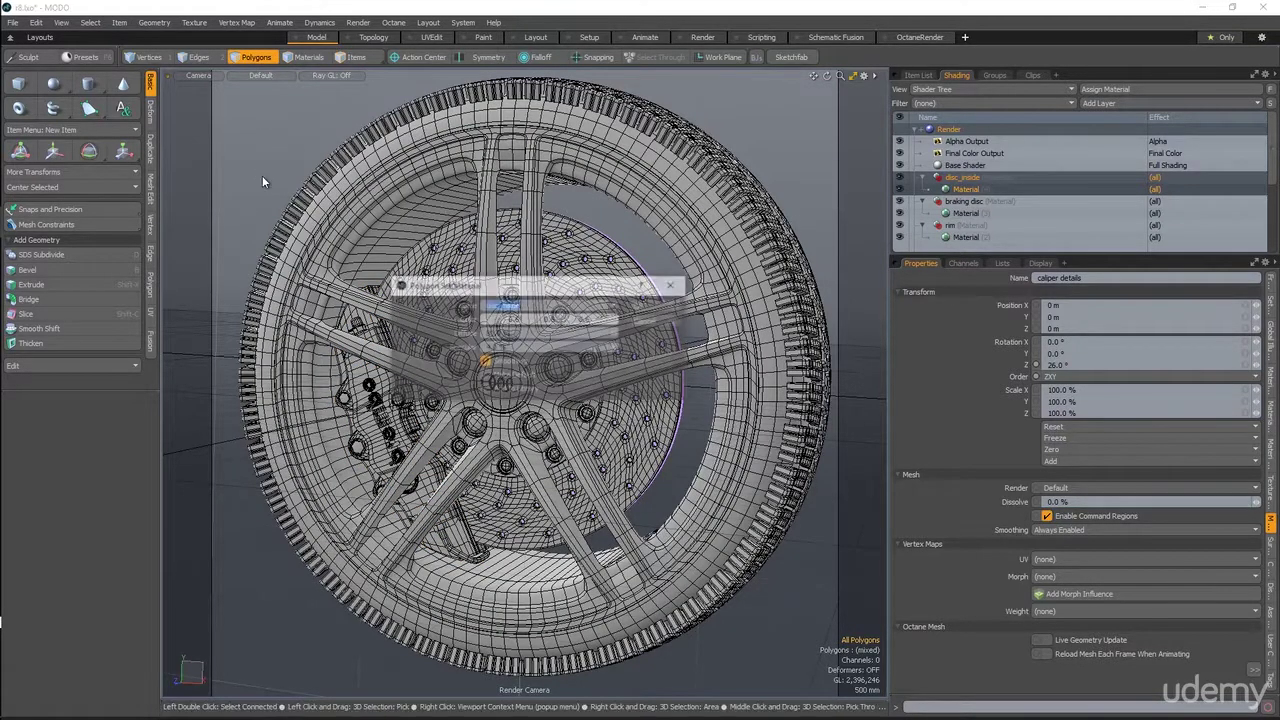
type("caliper")
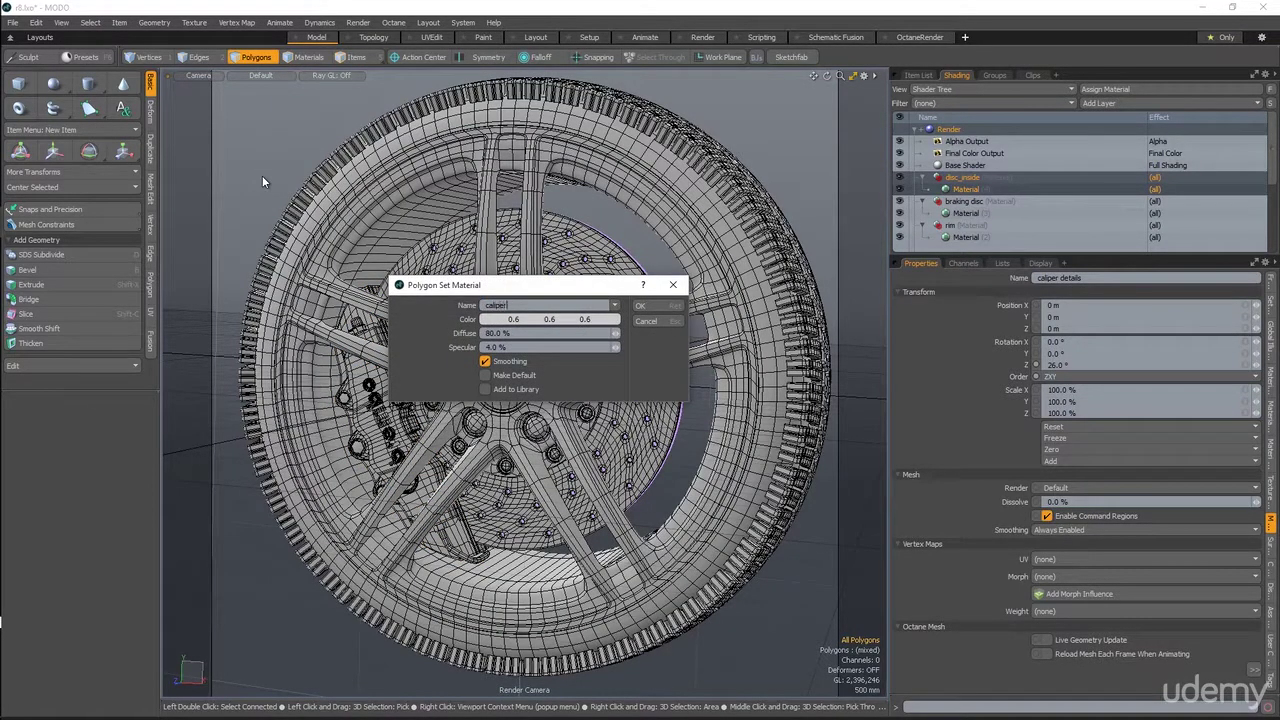
key("Return")
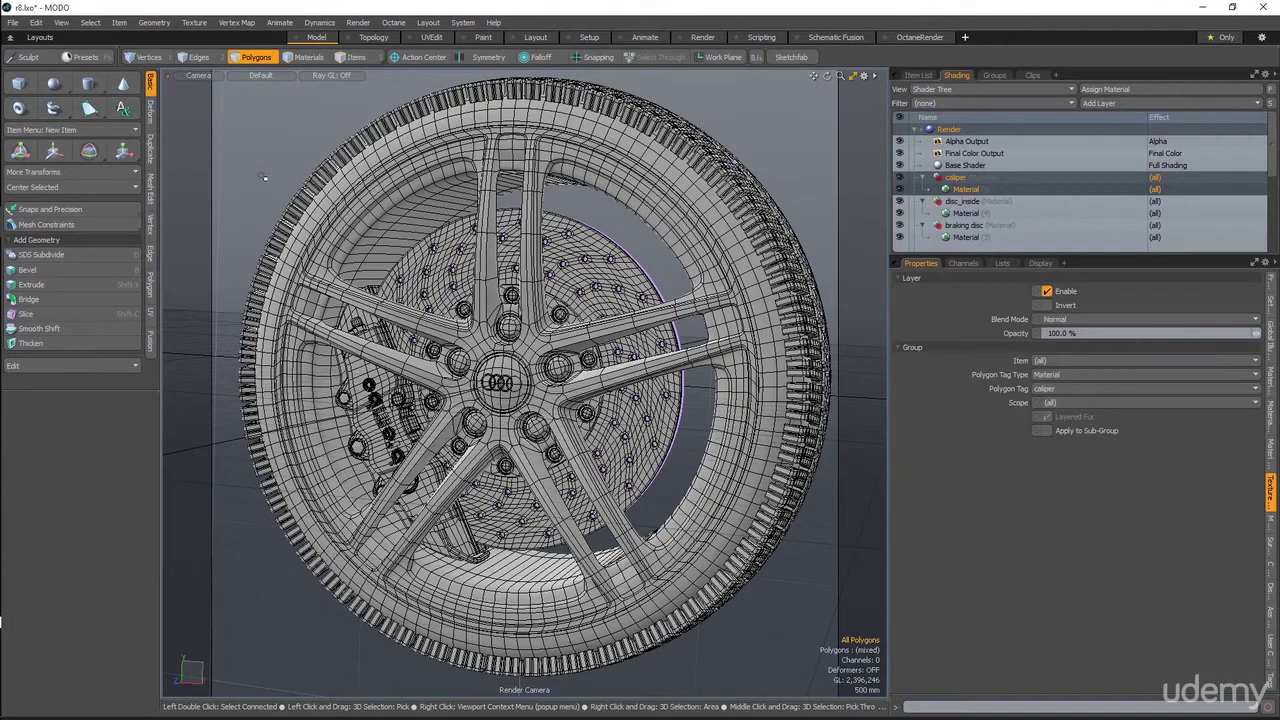
left_click_drag(1120, 259, 1120, 429)
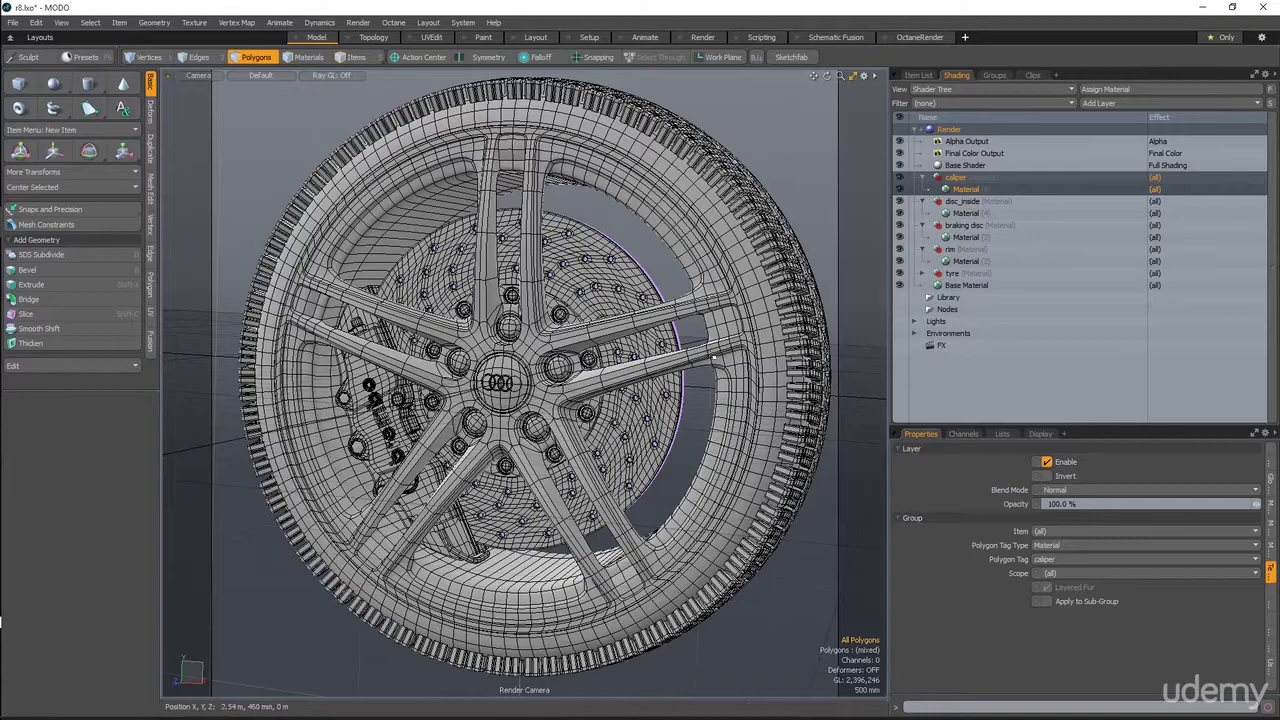
Step: Make the wheel rim mesh the active item for polygon selection
left_click_drag(513, 425, 398, 262, "alt")
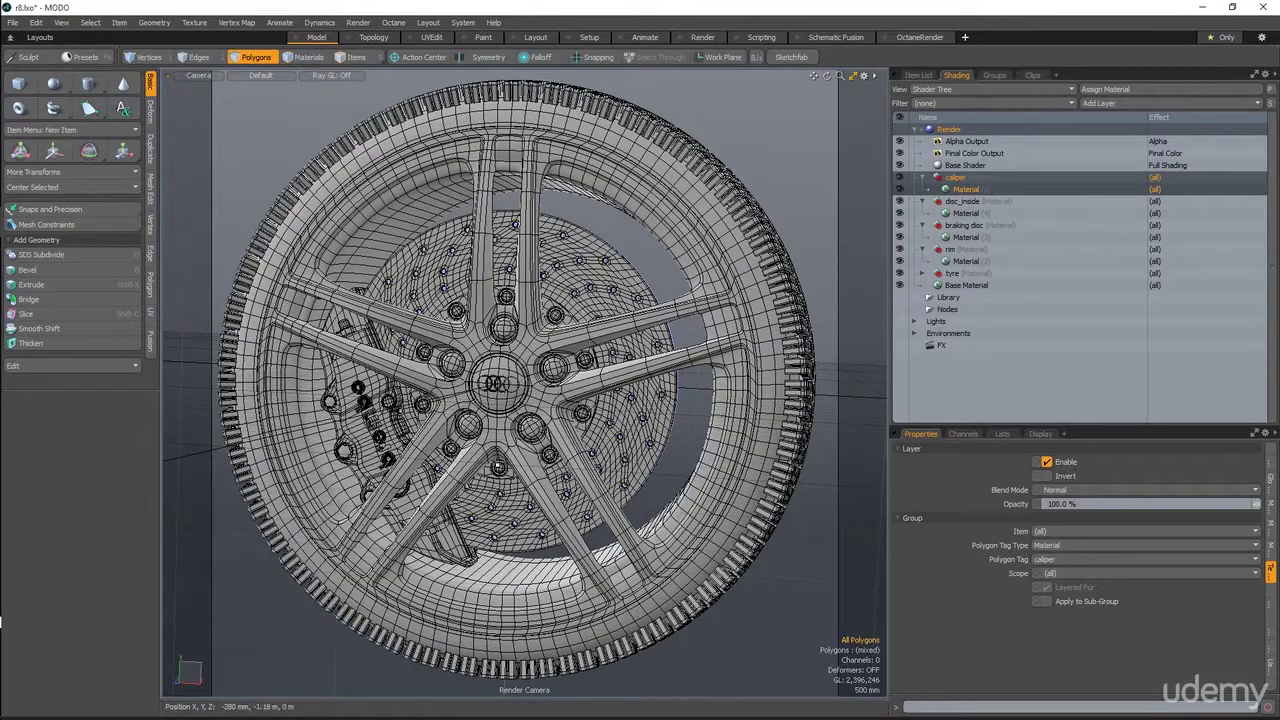
left_click_drag(498, 466, 540, 420, "alt+shift")
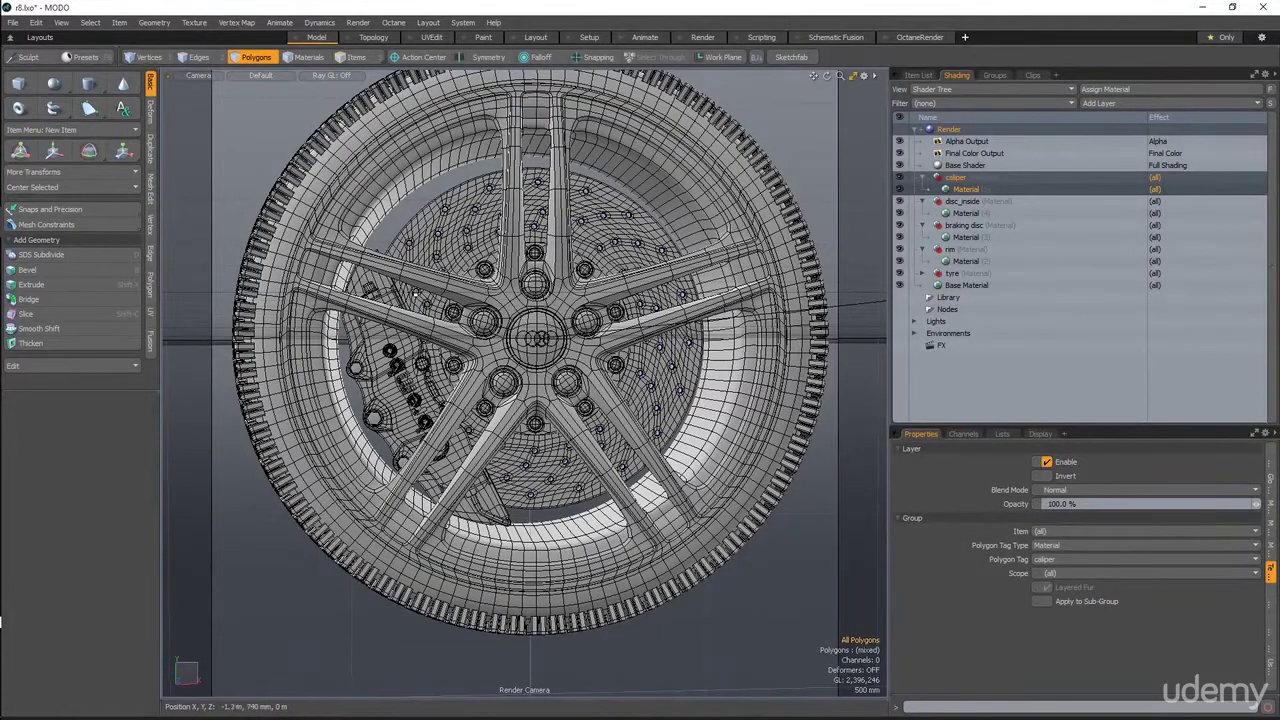
left_click_drag(586, 398, 522, 285, "alt")
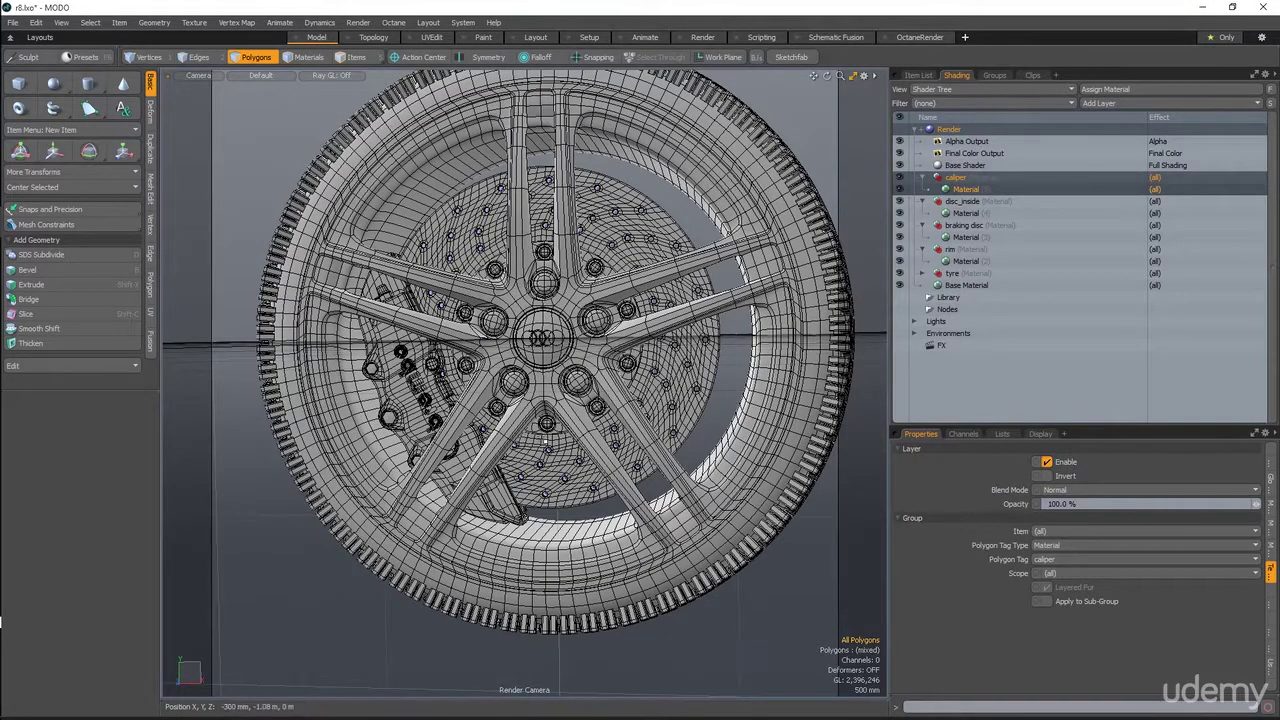
left_click(352, 57)
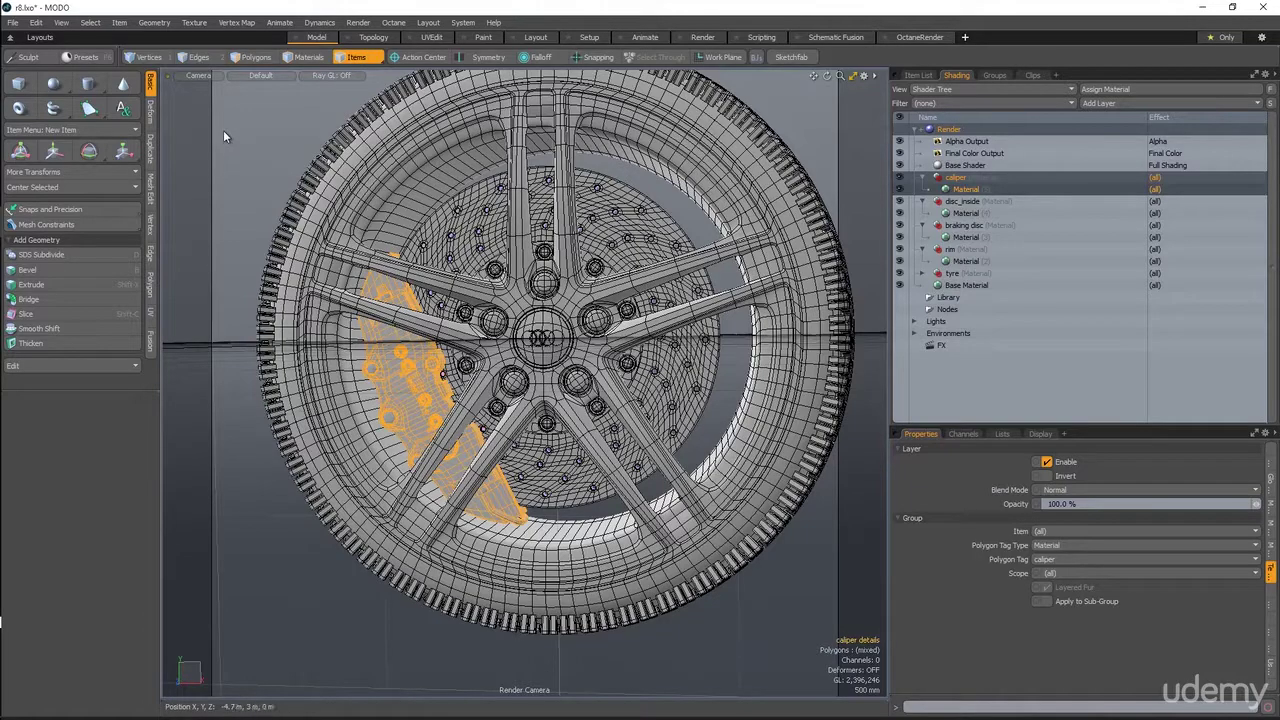
left_click(546, 296)
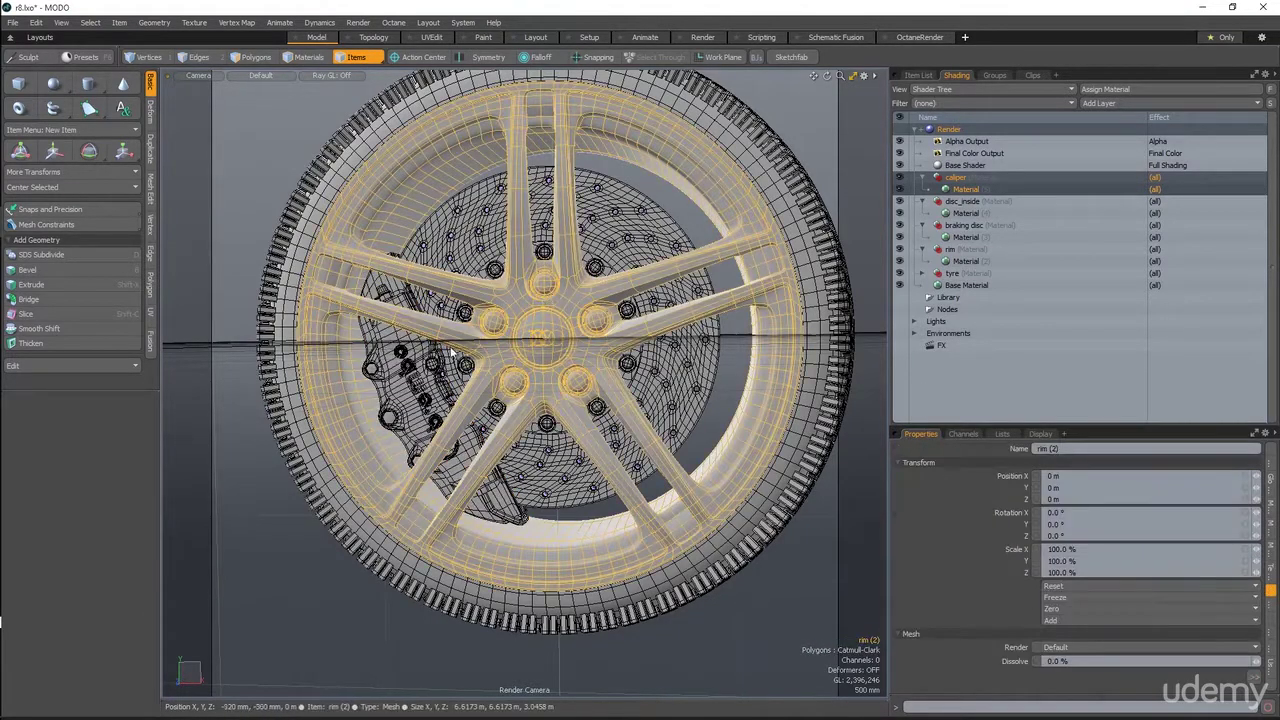
left_click(264, 62)
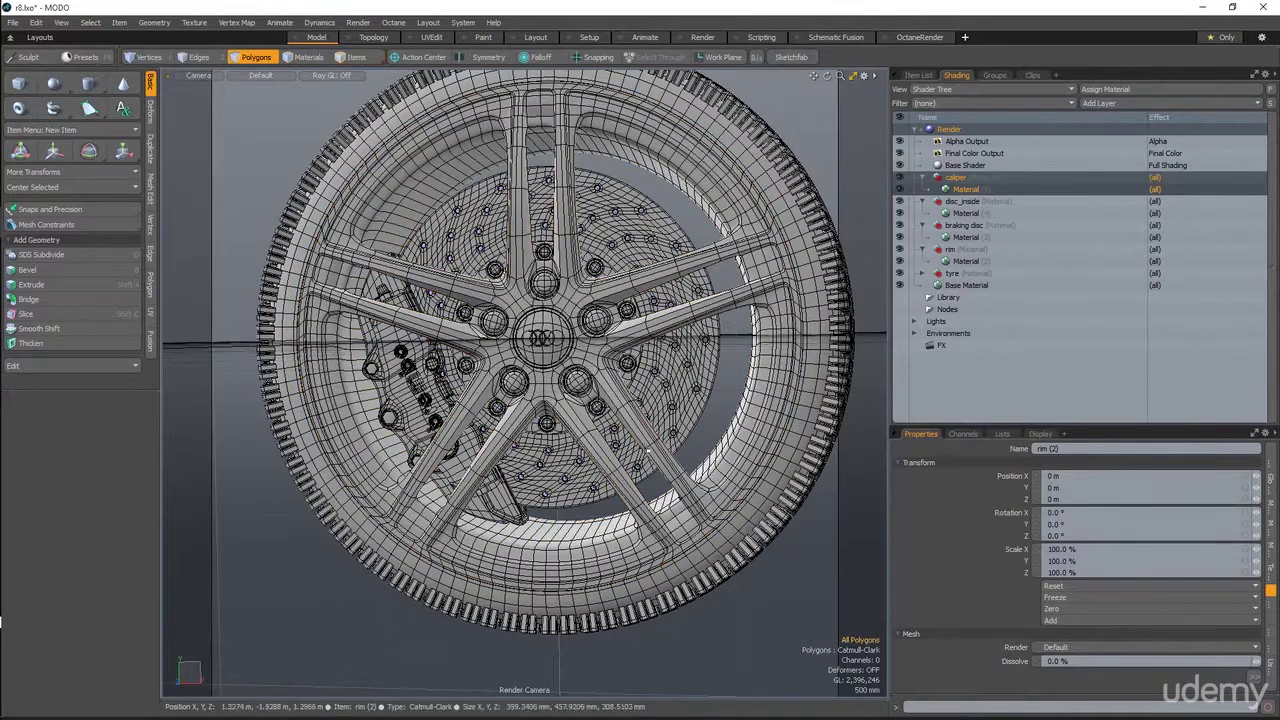
Step: Assign a new material named metal2 to the domed cap polygons of the five large wheel bolts around the centre cap
left_click_drag(560, 304, 692, 428, "ctrl+alt")
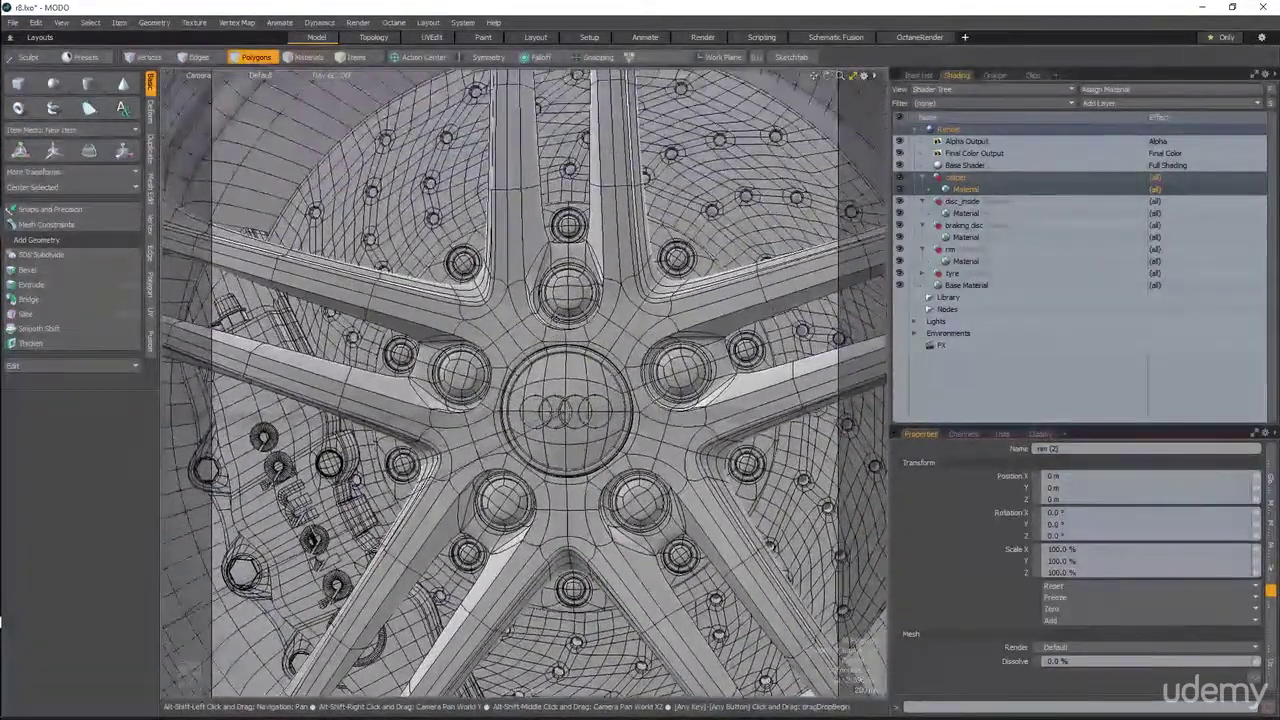
left_click_drag(408, 236, 450, 236, "ctrl+alt")
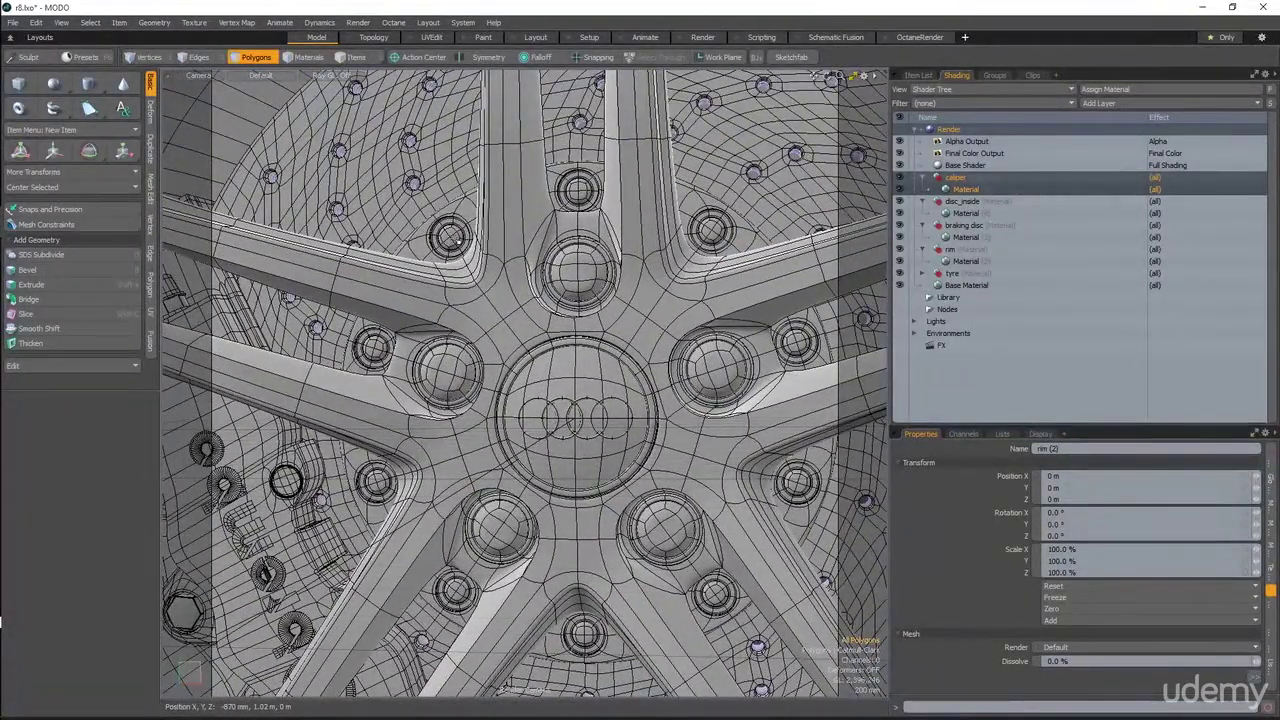
left_click(572, 264)
left_click_drag(572, 271, 585, 267)
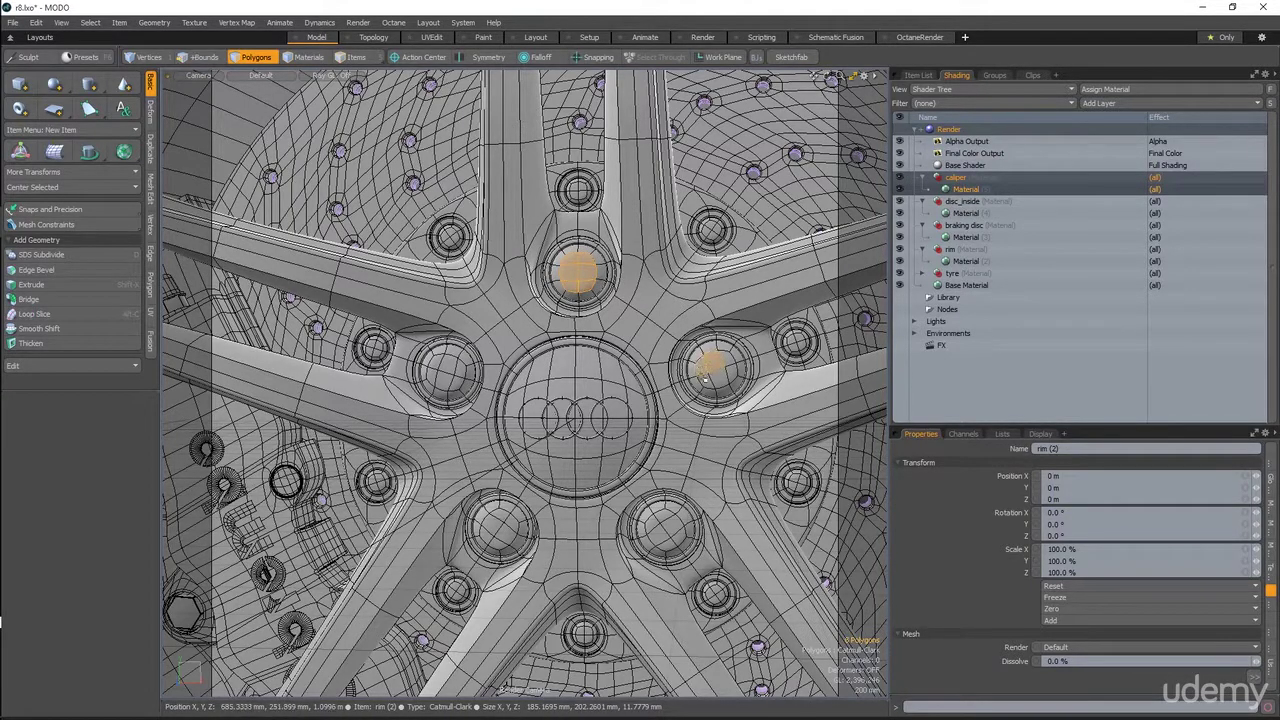
double_click(708, 372, "shift")
left_click(446, 378, "shift")
double_click(450, 378, "shift")
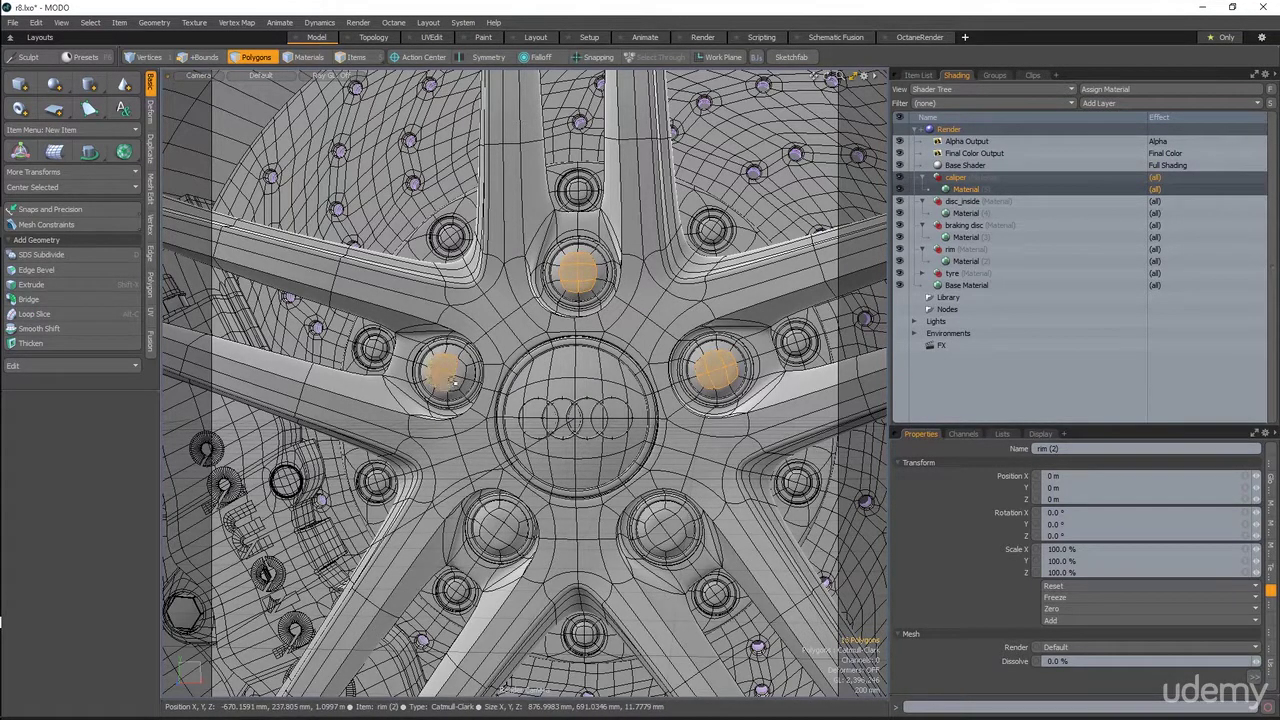
left_click_drag(454, 382, 411, 251, "shift")
left_click_drag(450, 392, 438, 408, "shift")
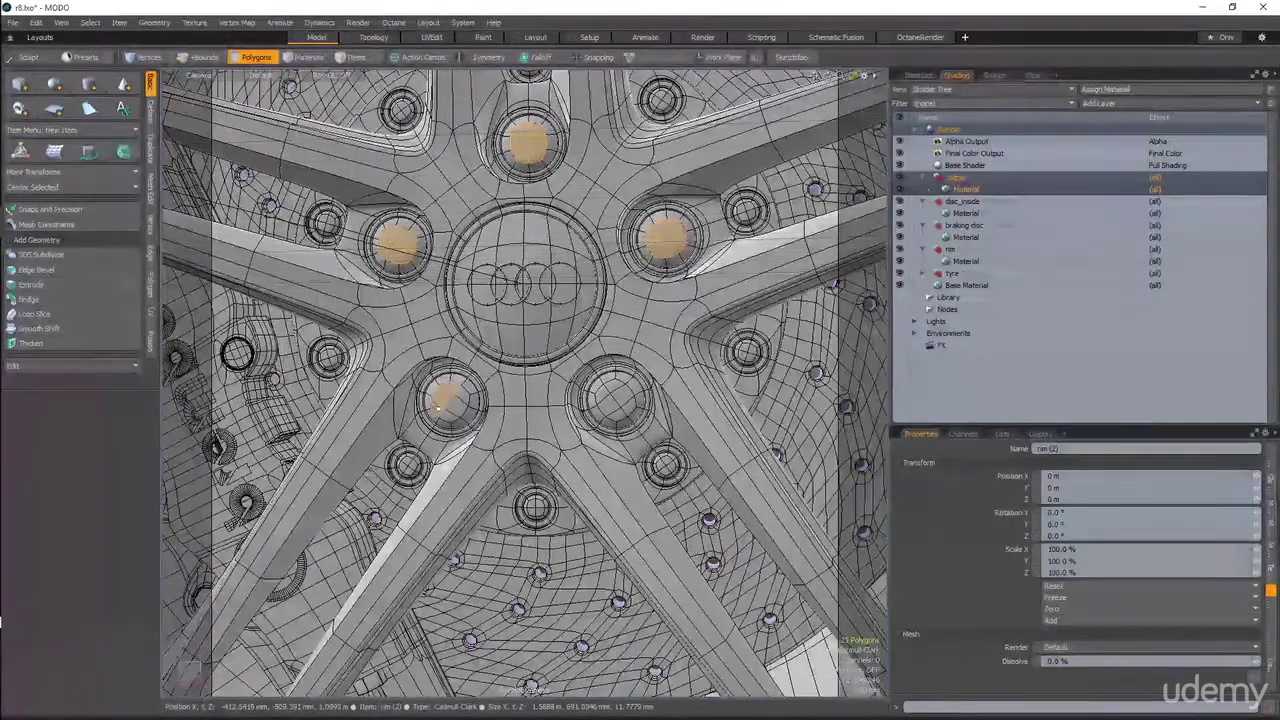
double_click(604, 396, "shift")
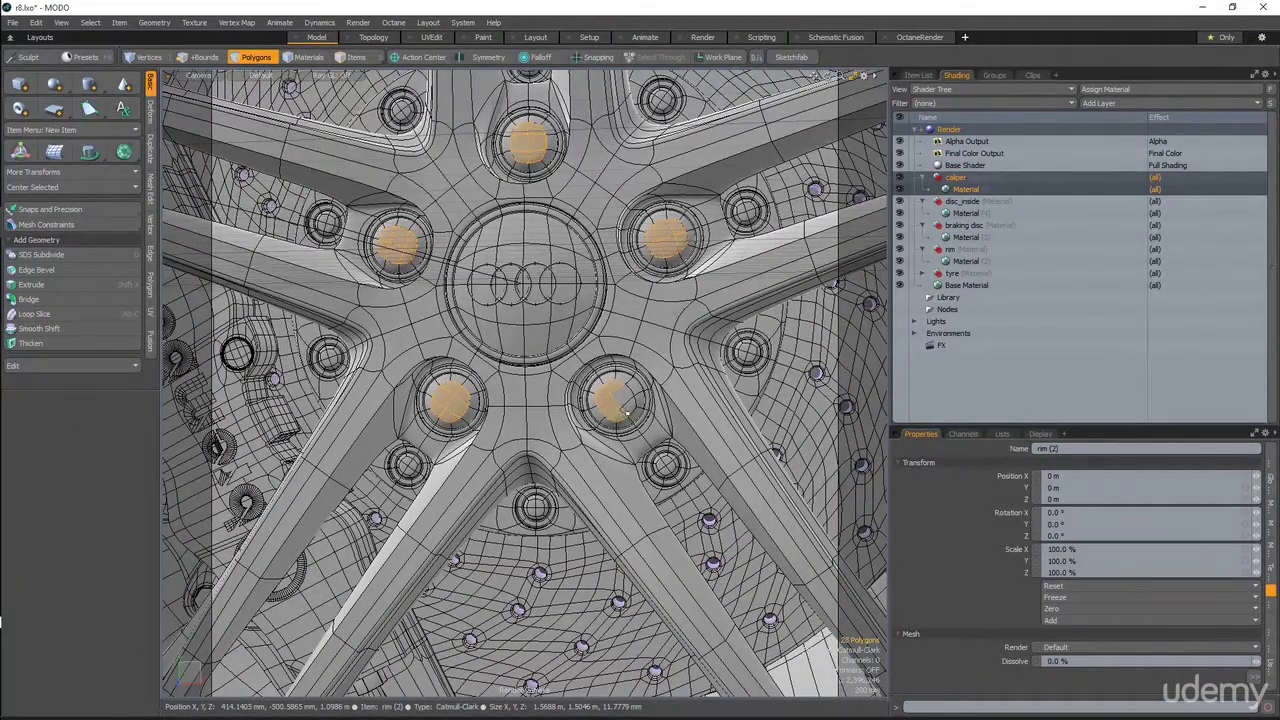
left_click(627, 408, "shift")
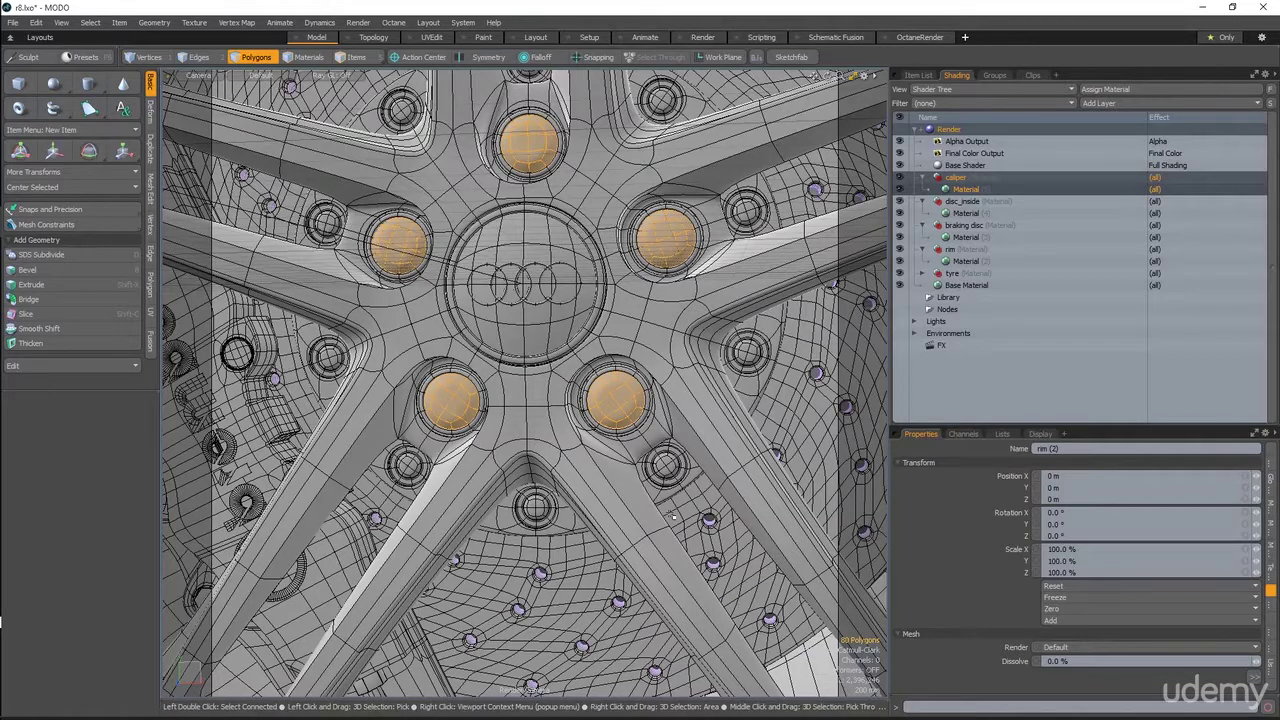
key("m")
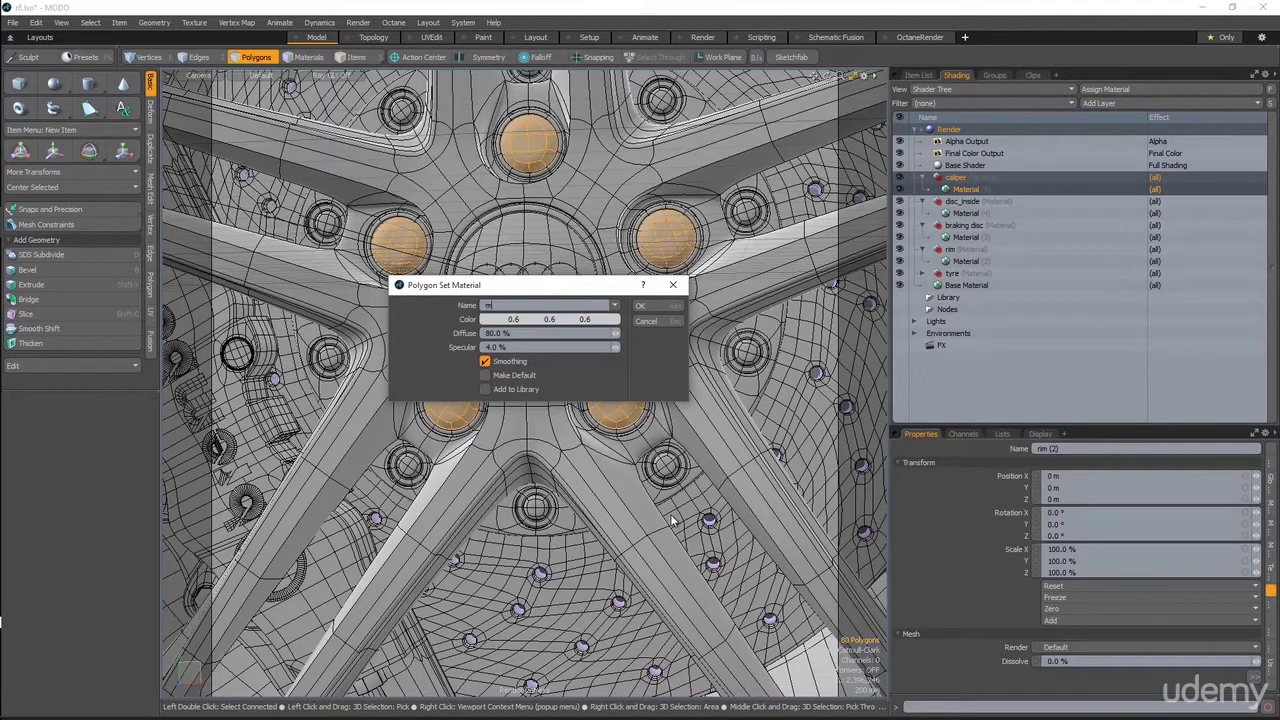
type("metal2")
key("Return")
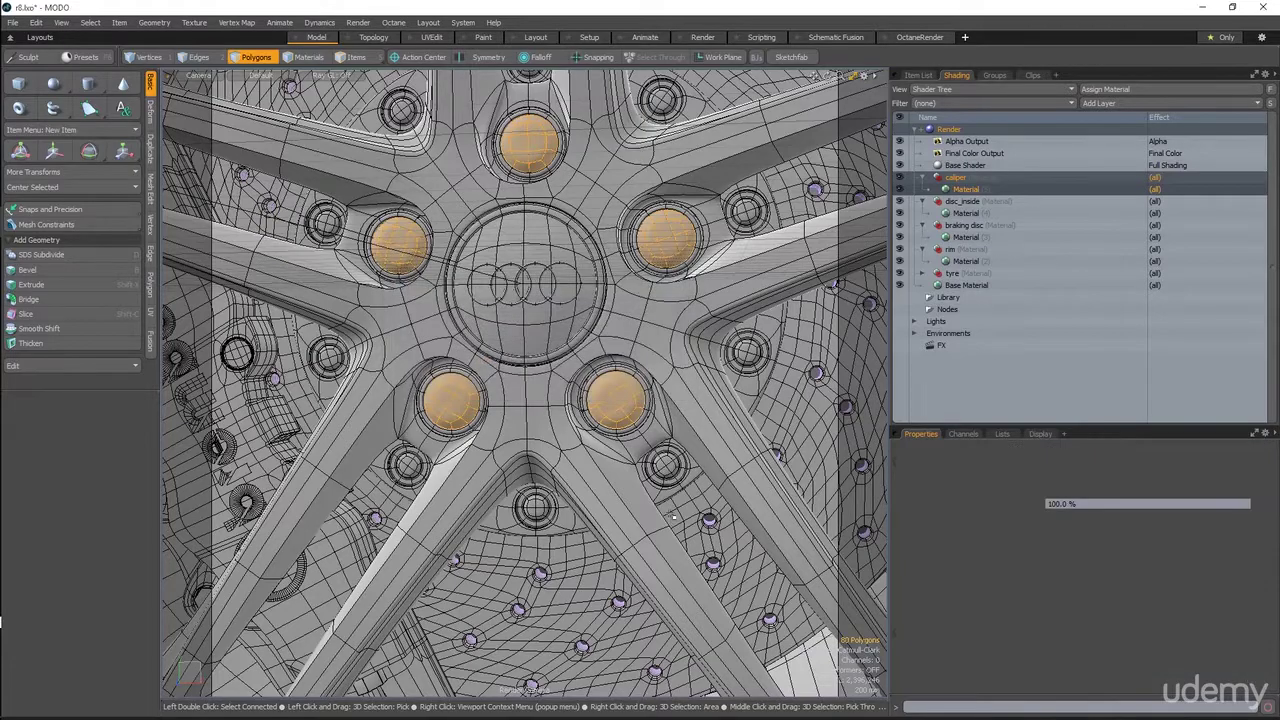
Step: Assign the metal2 material to the full polygon loop of the ring bordering the rim's centre cap
left_click(481, 227)
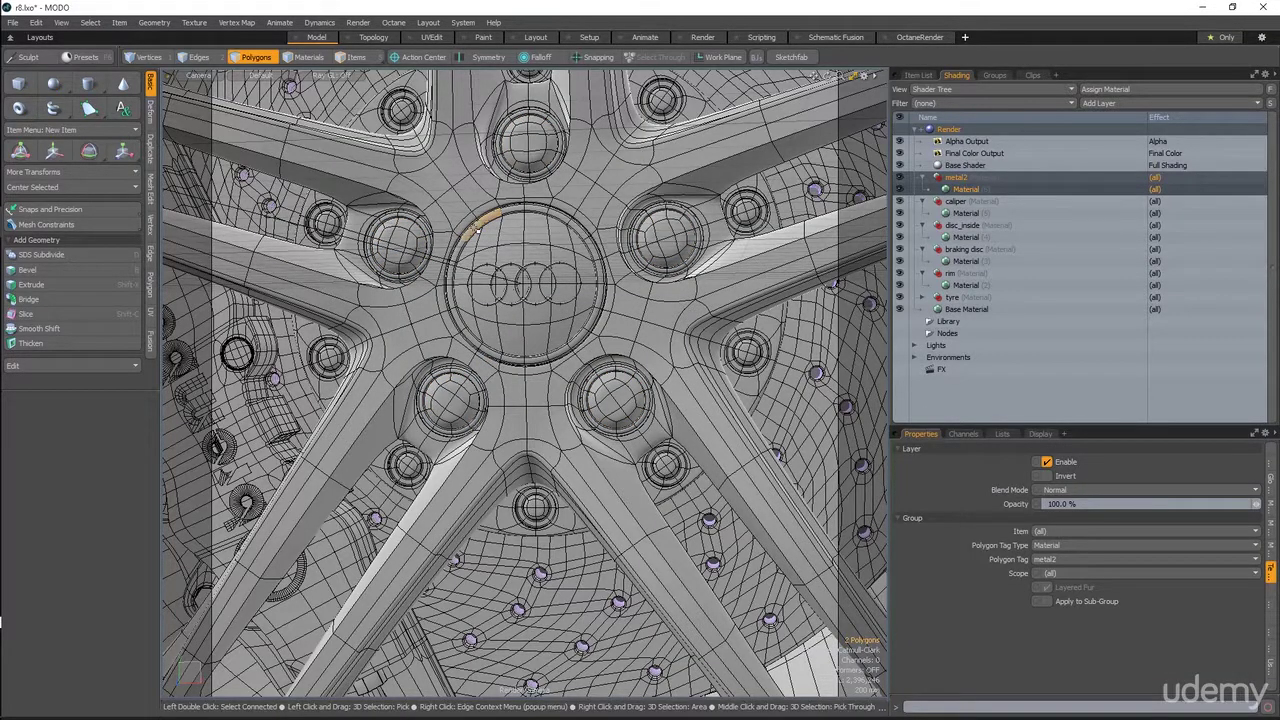
key("l")
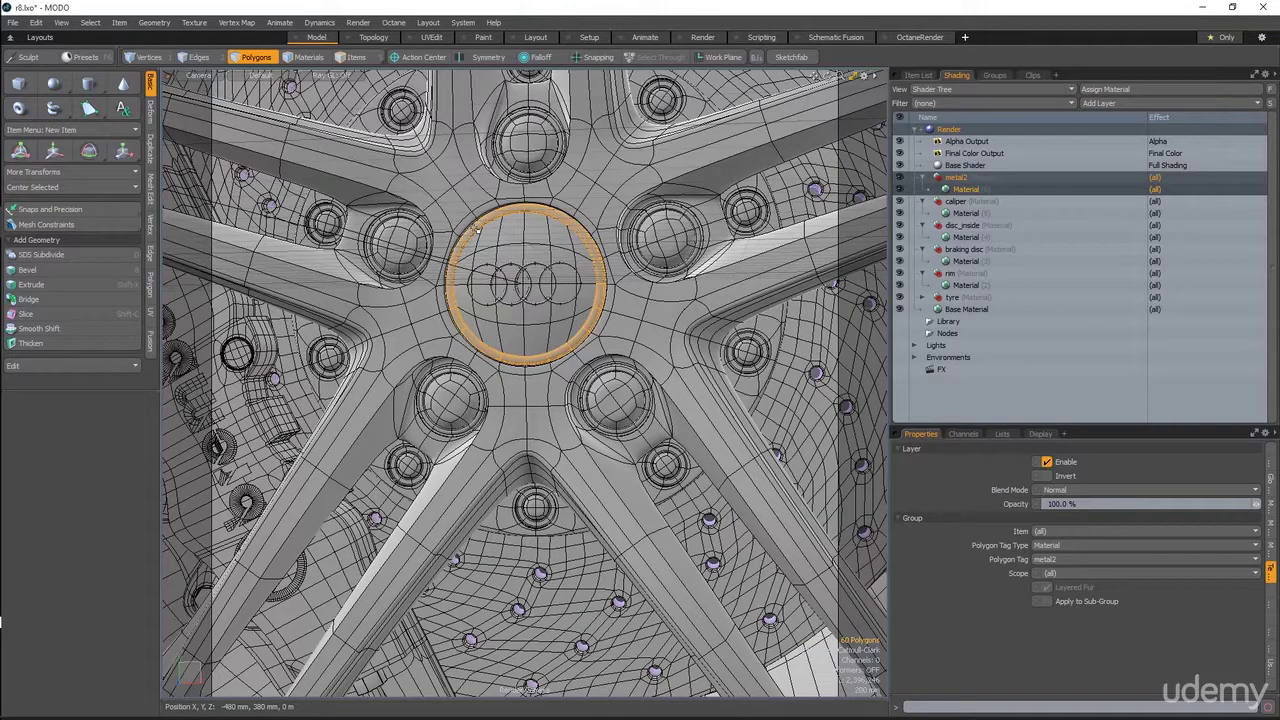
key("m")
key("Return")
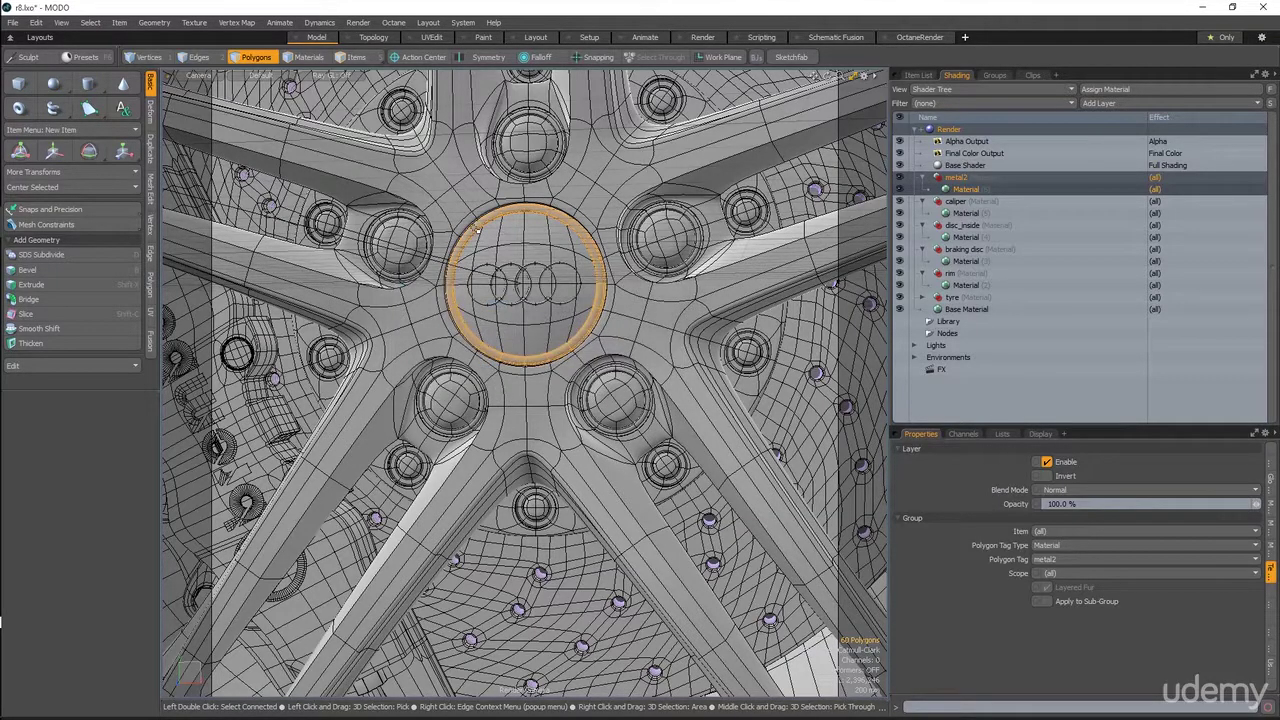
Step: Assign the metal2 material to the four interlocking Audi logo rings on the centre cap
left_click_drag(476, 229, 570, 229, "ctrl+alt")
left_click_drag(478, 77, 494, 315, "alt+shift")
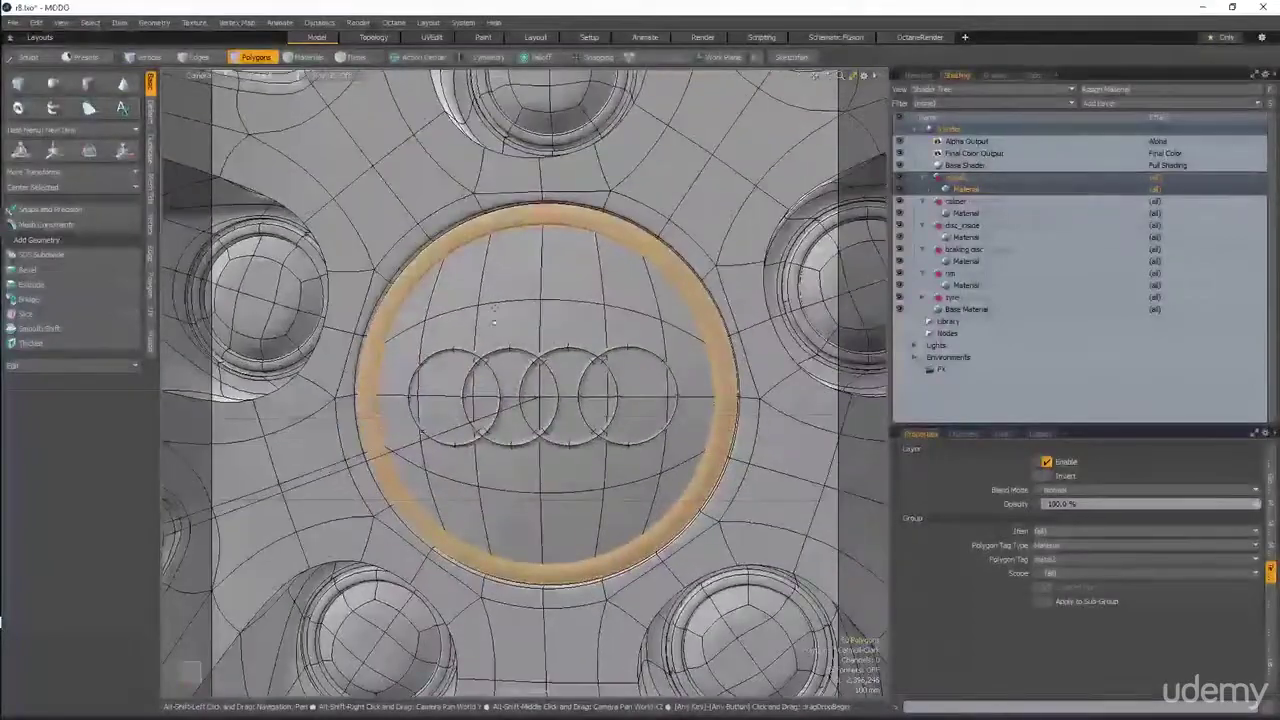
left_click(480, 360)
left_click(518, 360, "shift")
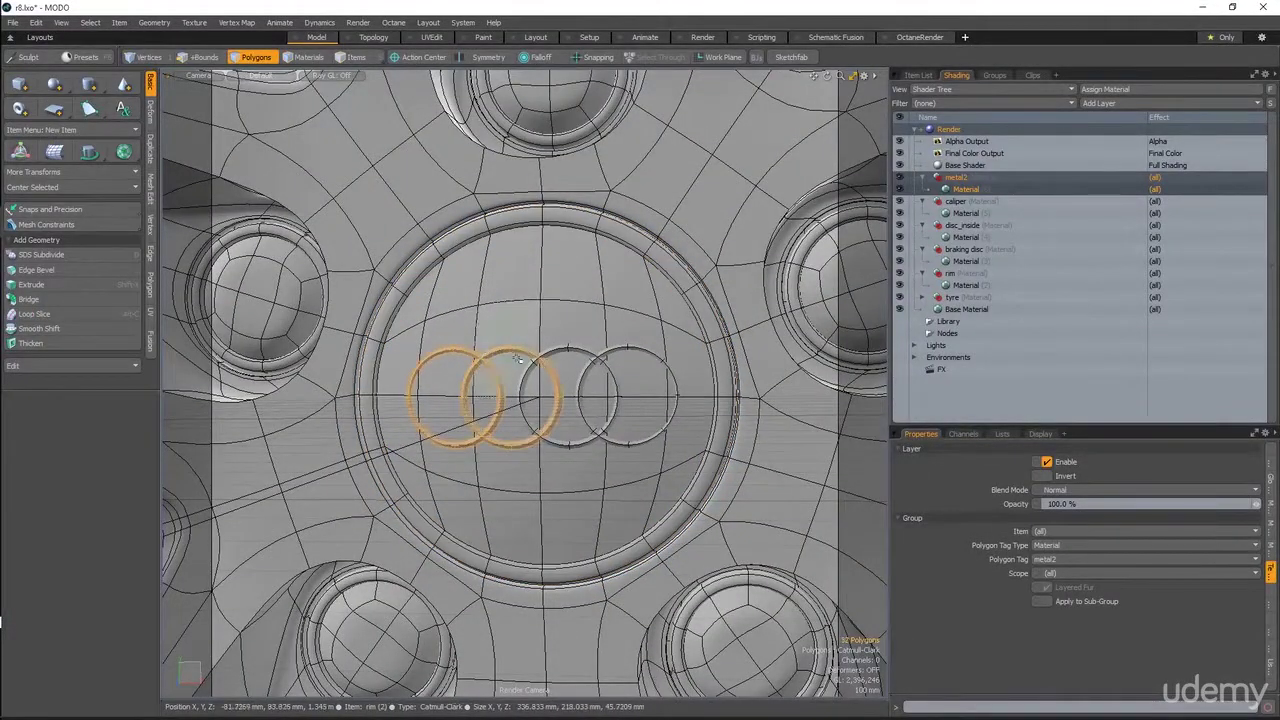
left_click(564, 351, "shift")
left_click(610, 352, "shift")
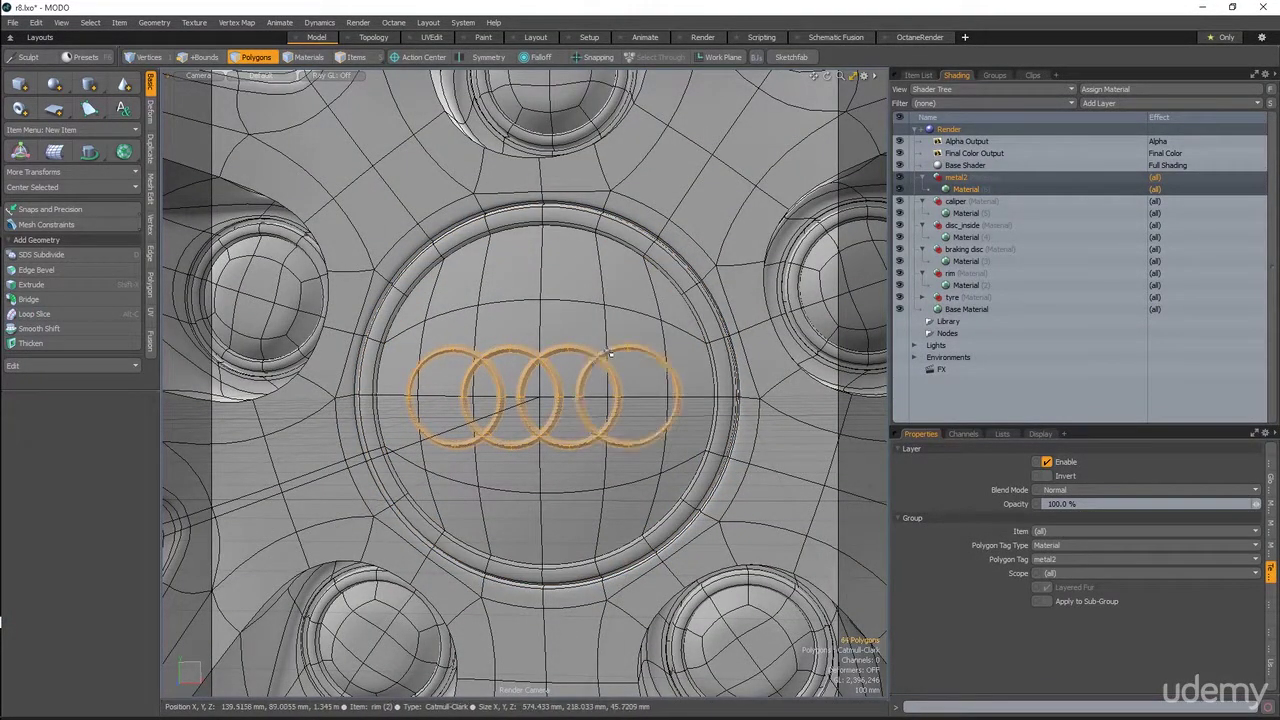
key("m")
key("Return")
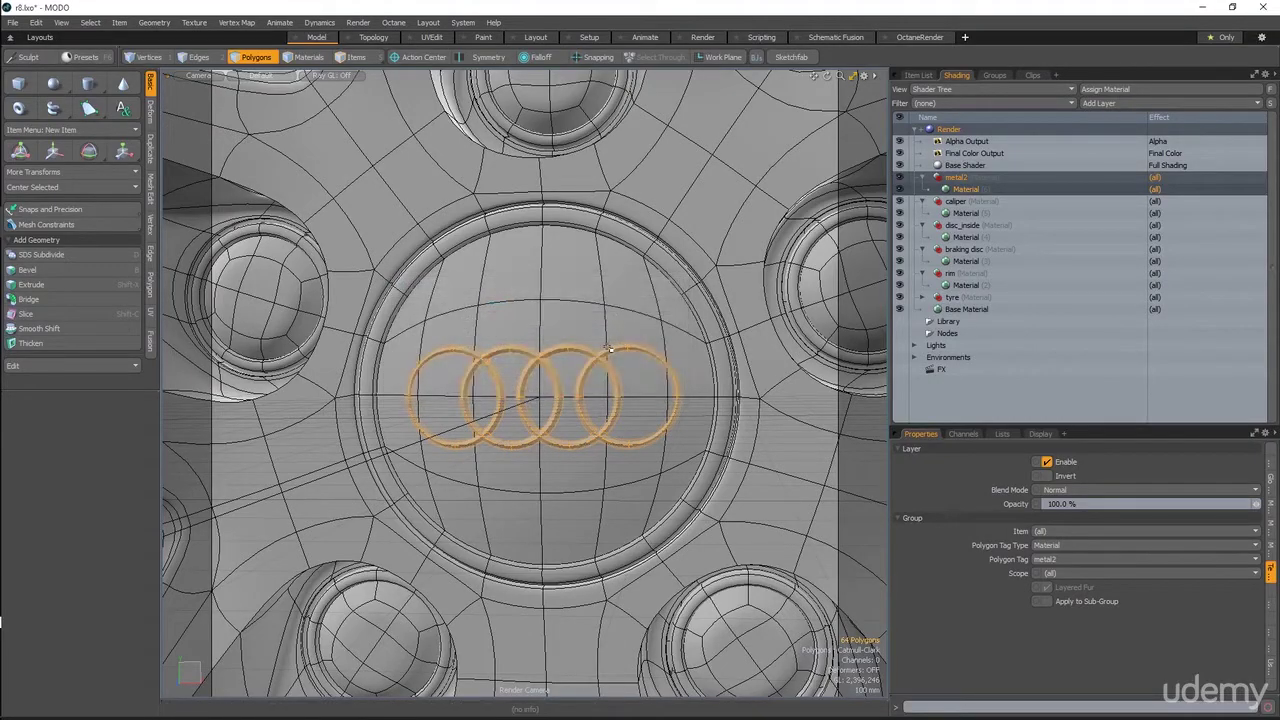
Step: Clear the logo selection and make the mesh of the small bolts around the hub the active item for polygon selection
scroll(609, 349, "down", 10)
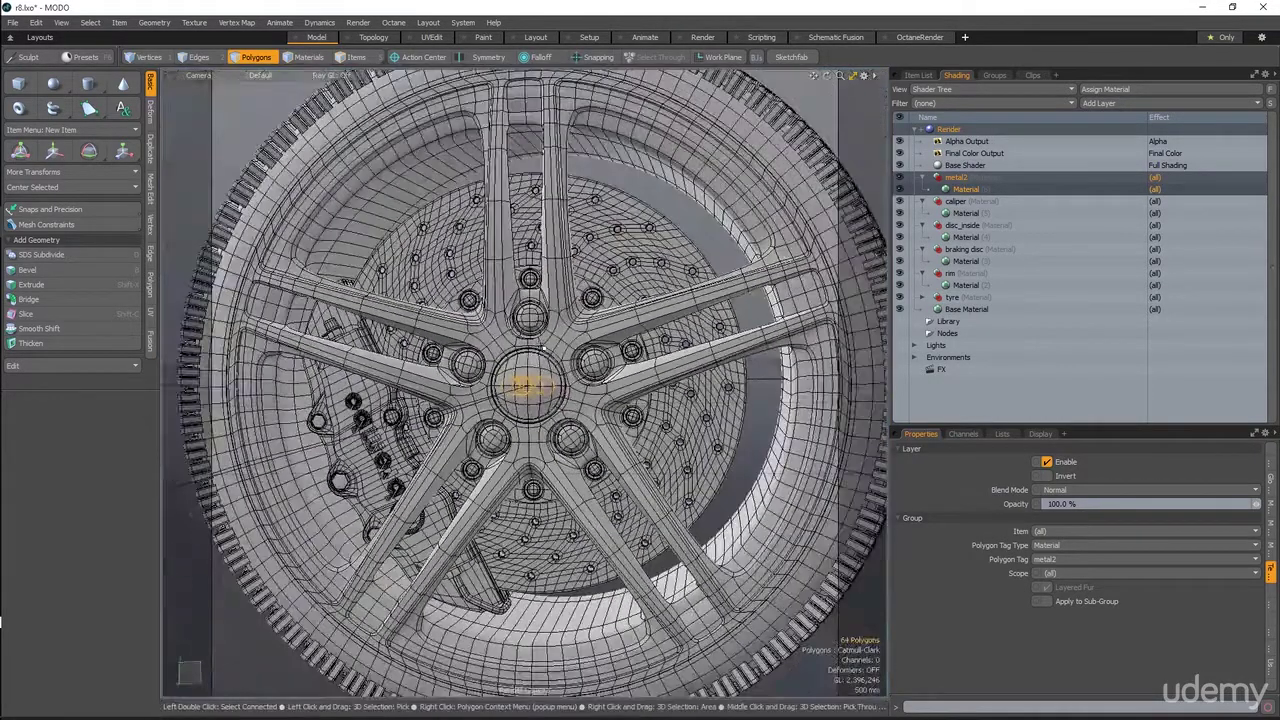
scroll(543, 348, "down", 3)
left_click(283, 609)
left_click_drag(283, 609, 289, 563, "alt+shift")
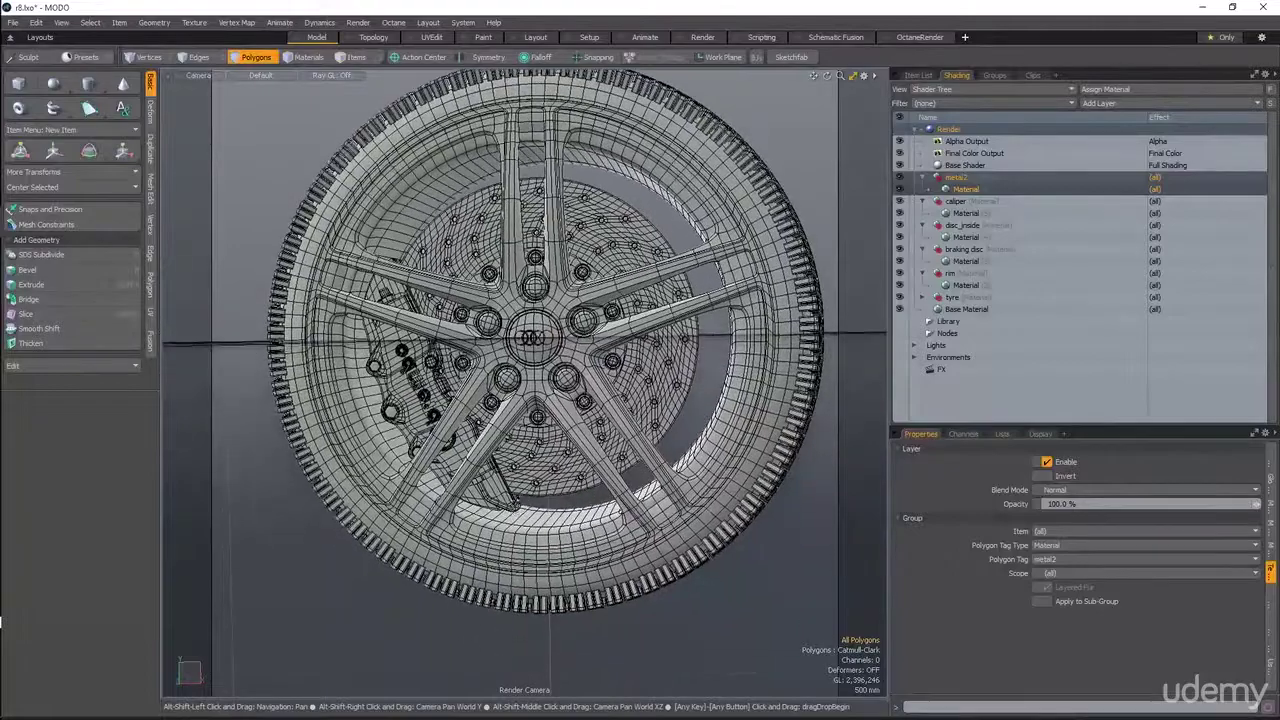
scroll(615, 303, "up", 4)
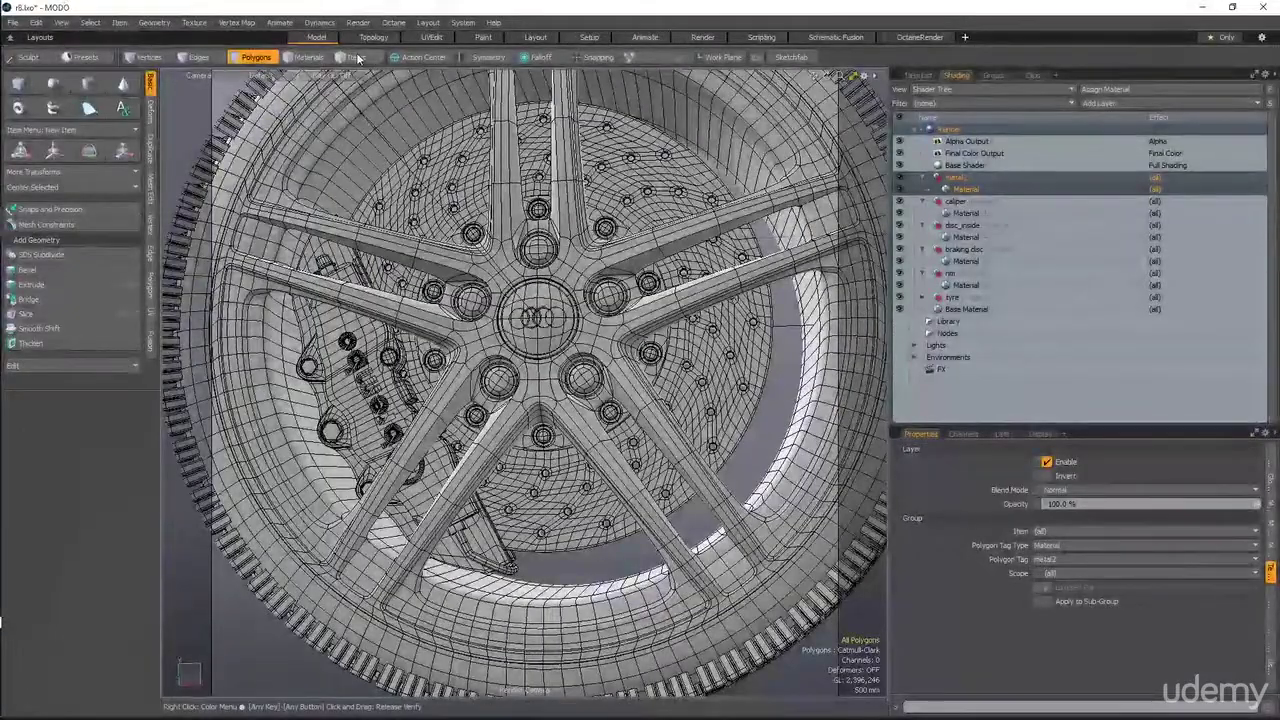
left_click(356, 57)
left_click(470, 240)
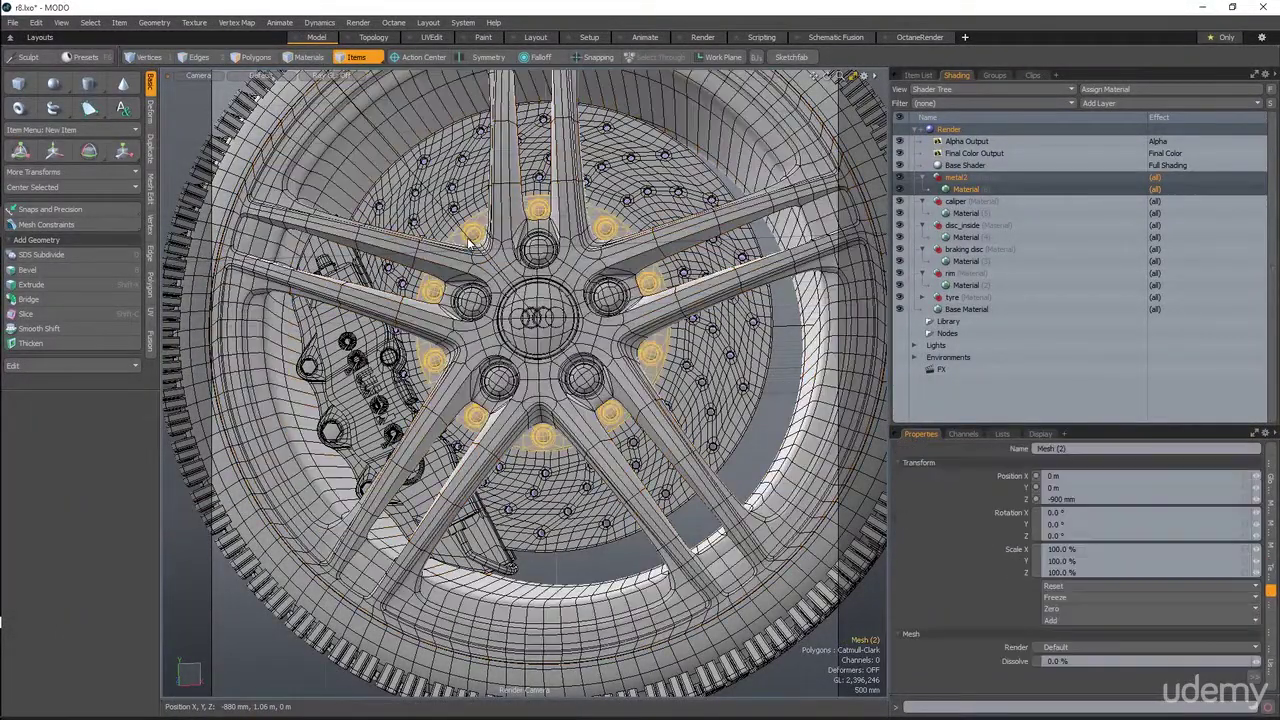
scroll(470, 228, "down", 2)
key("3")
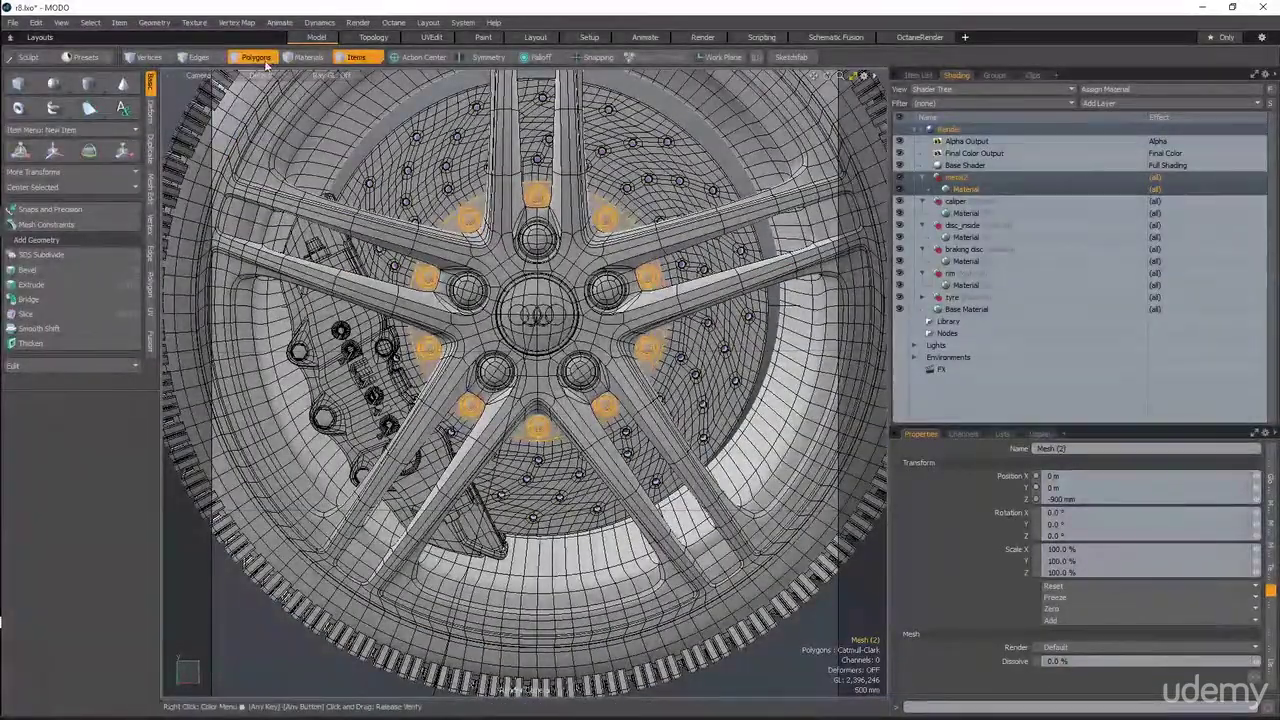
Step: Assign the metal2 material to the inner cap polygons of all ten small bolts around the hub
scroll(478, 188, "up", 4)
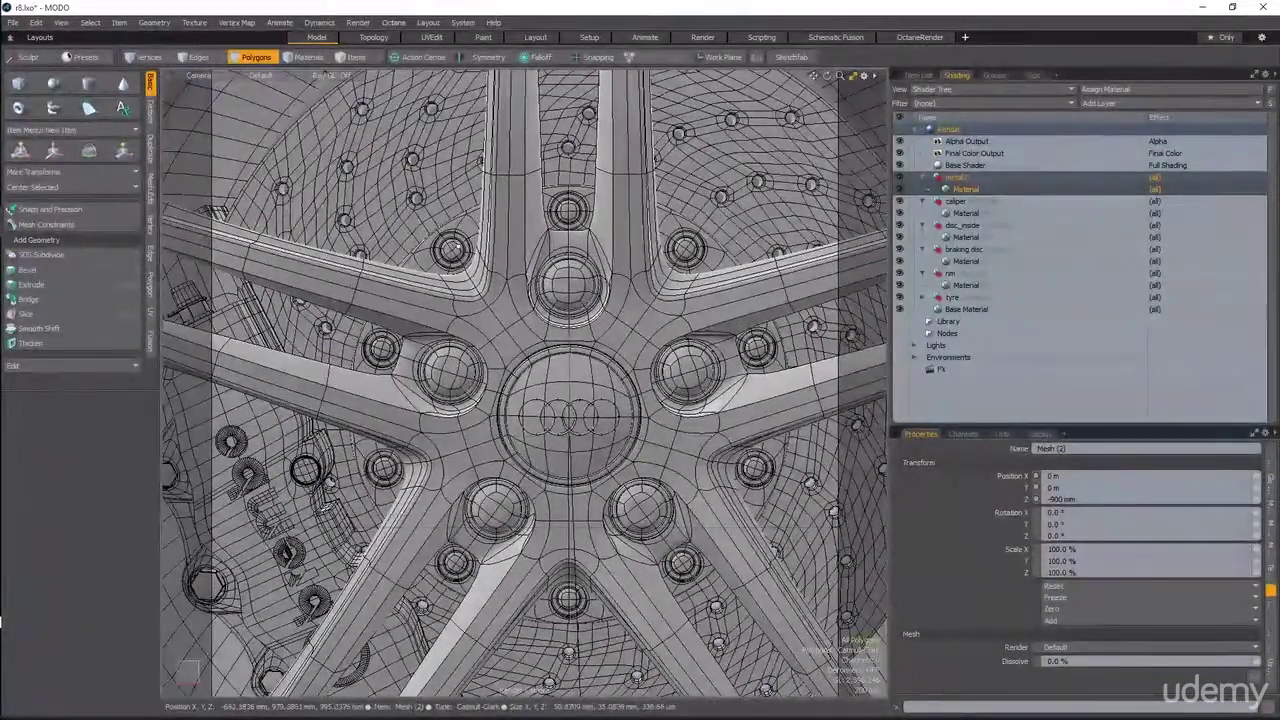
key("2")
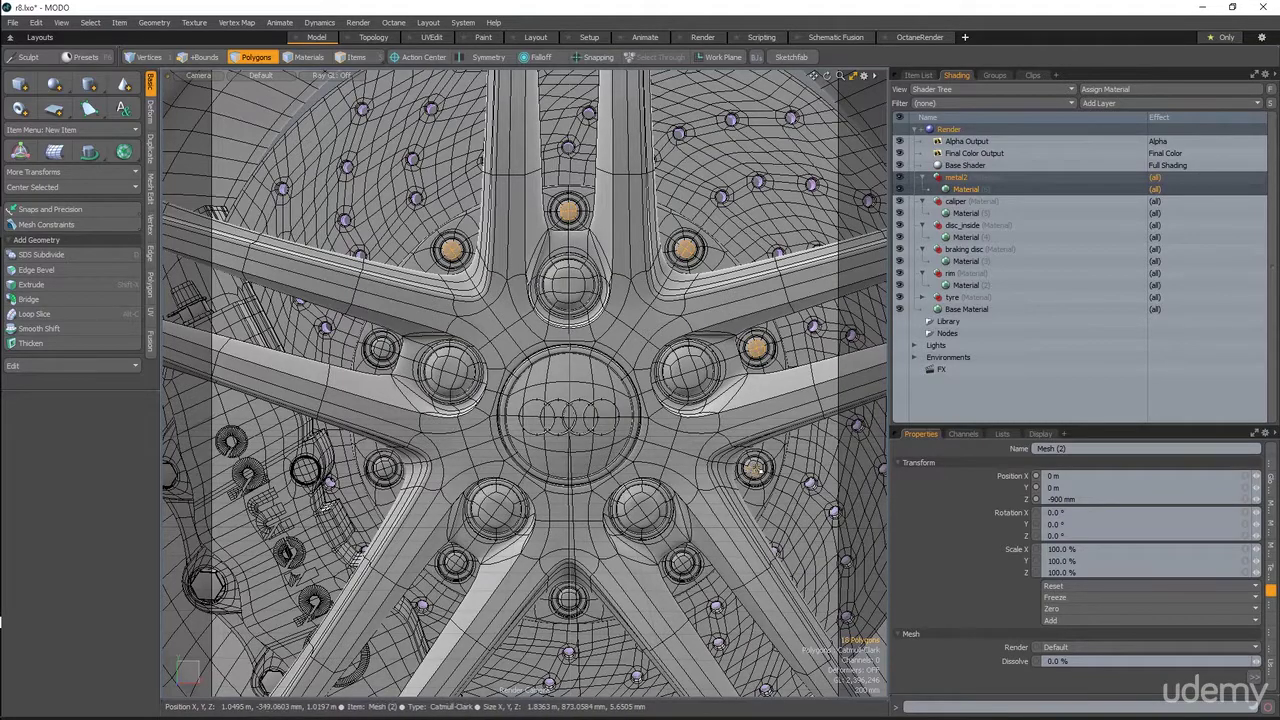
middle_click_drag(755, 467, 733, 433)
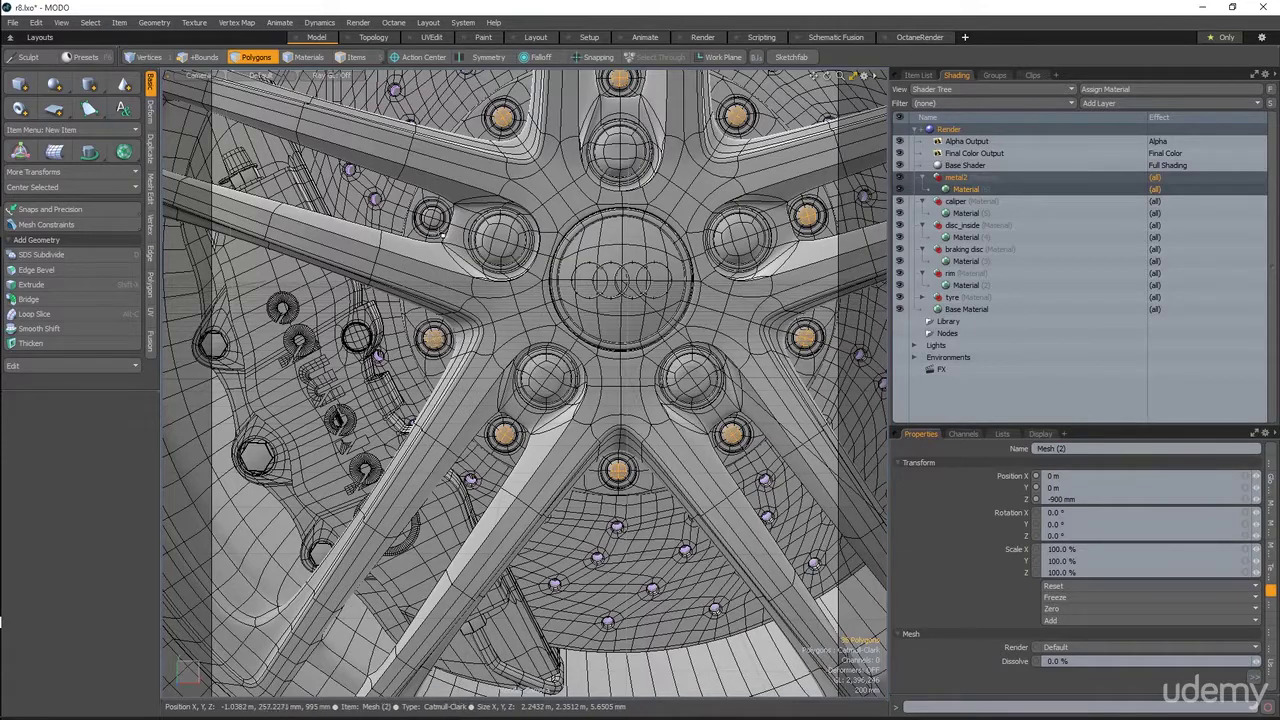
left_click(433, 220, "shift")
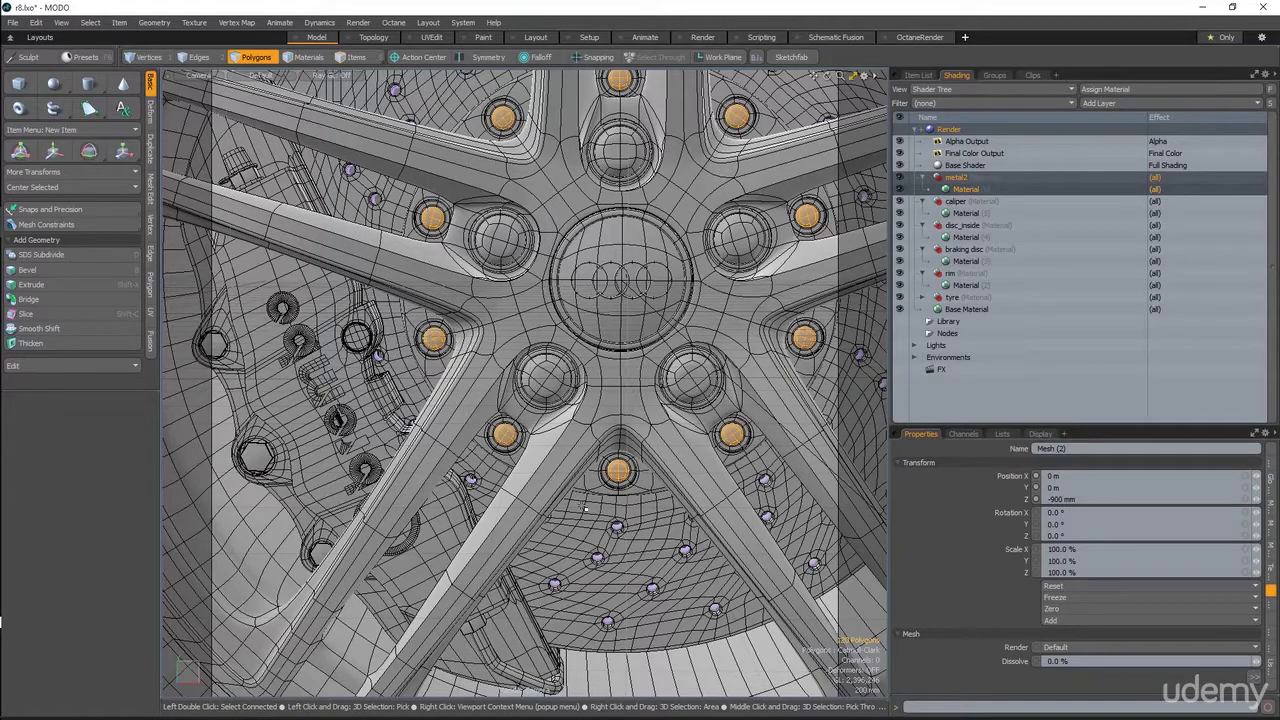
key("m")
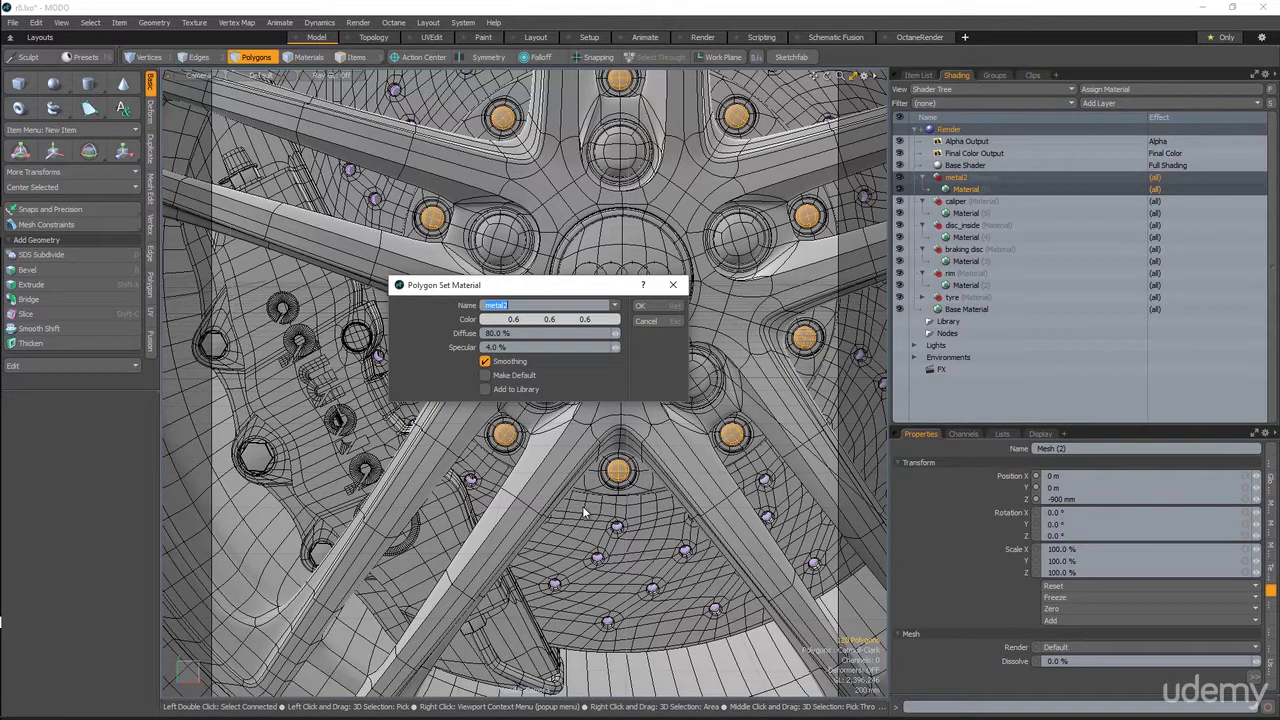
key("Return")
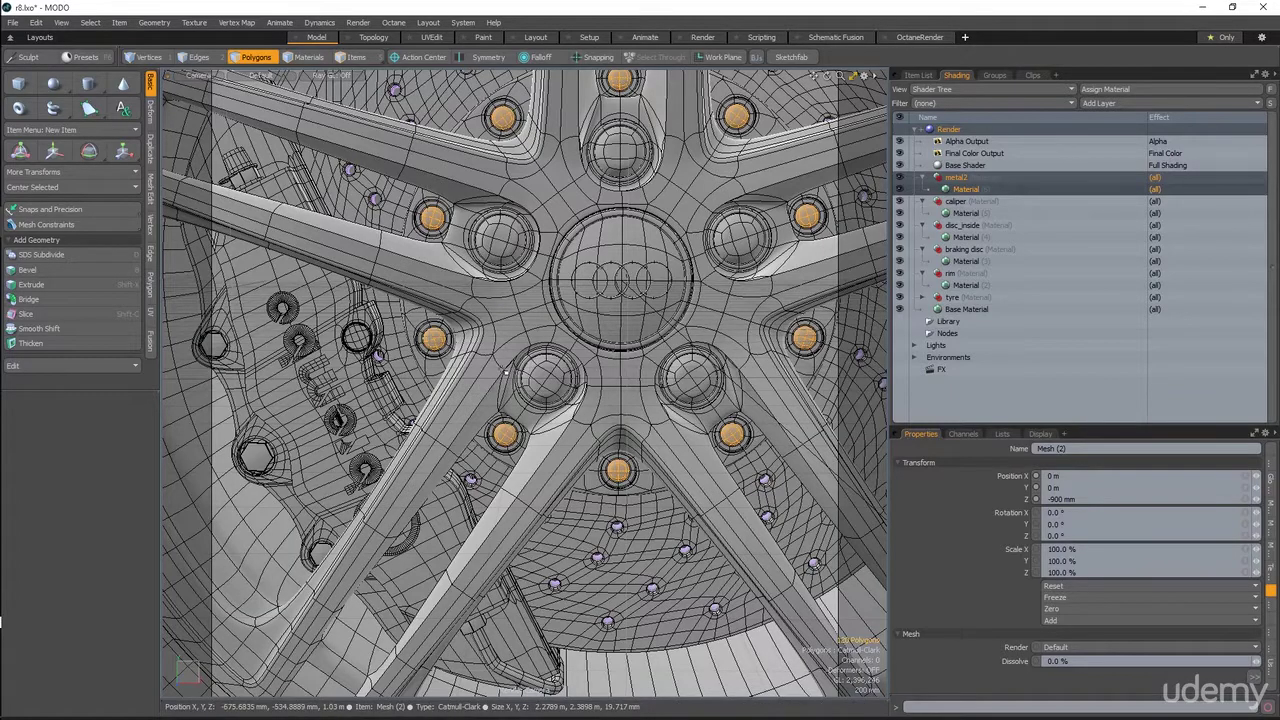
Step: Clear the bolt selection and make the caliper details mesh the active item for polygon selection
scroll(504, 371, "down", 2)
scroll(504, 371, "down", 2)
left_click_drag(500, 375, 520, 135, "alt+shift")
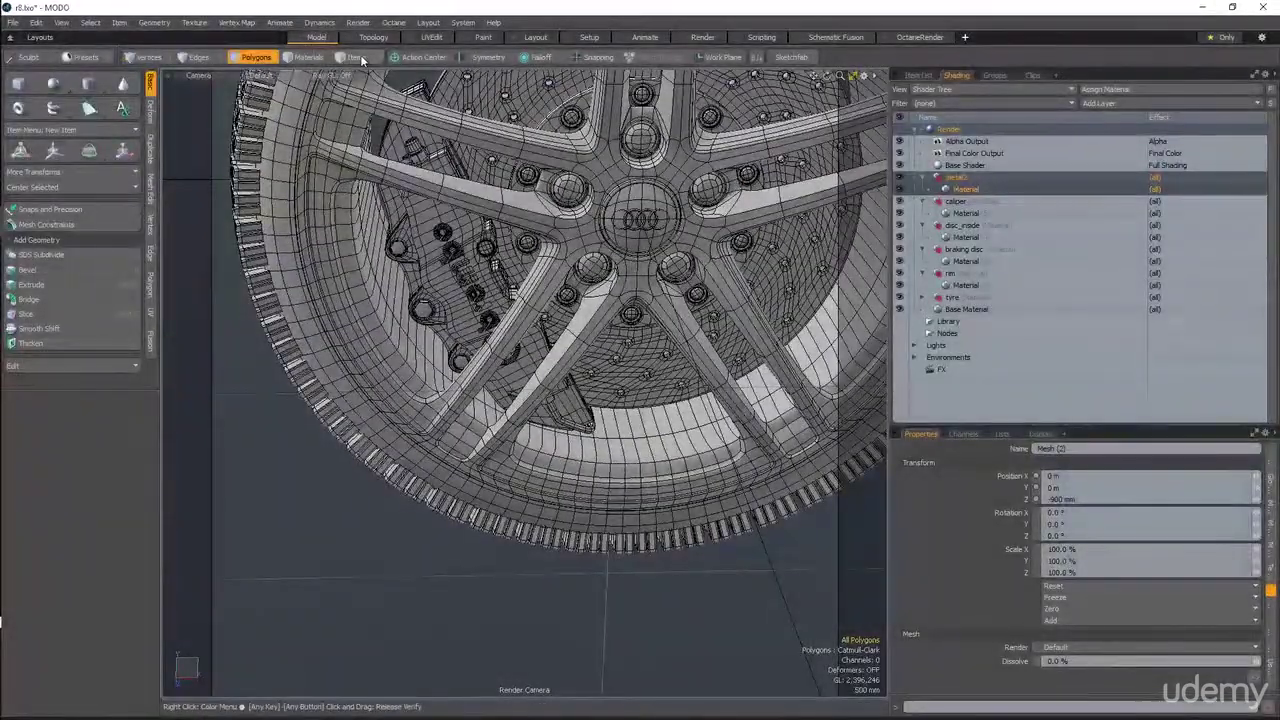
left_click(360, 58)
left_click(443, 251)
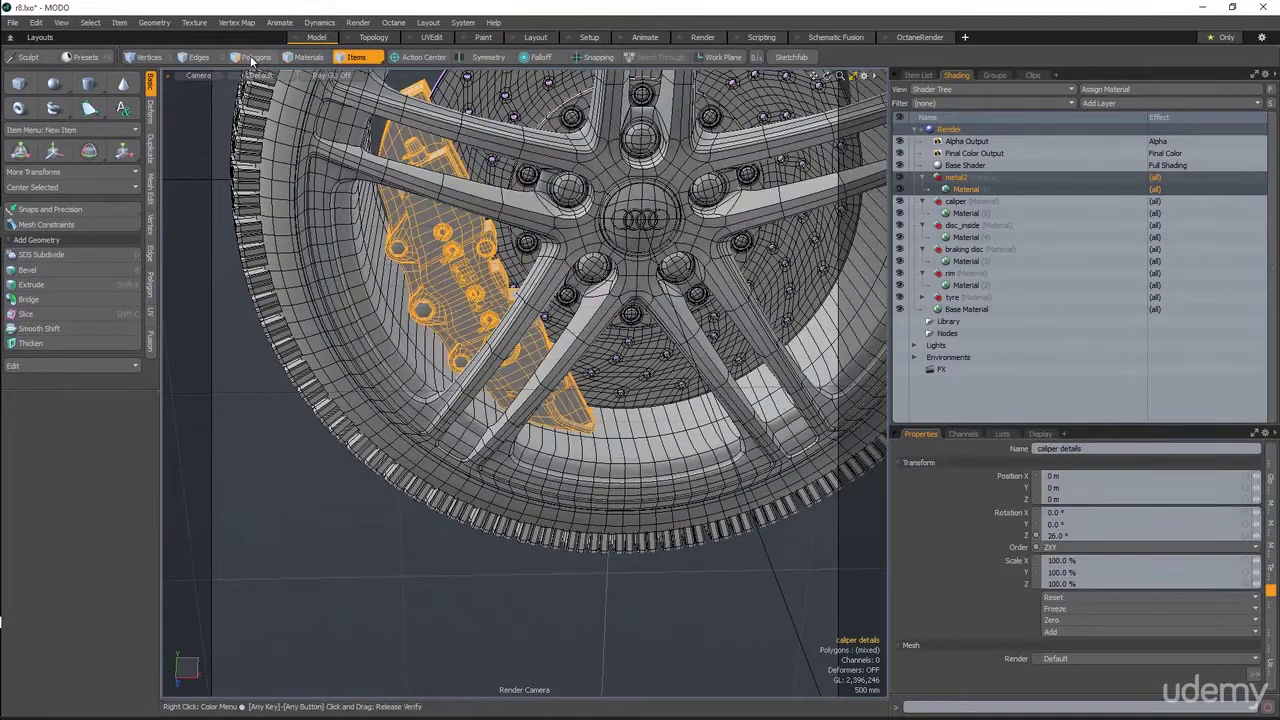
left_click(252, 57)
left_click_drag(519, 215, 430, 240, "alt")
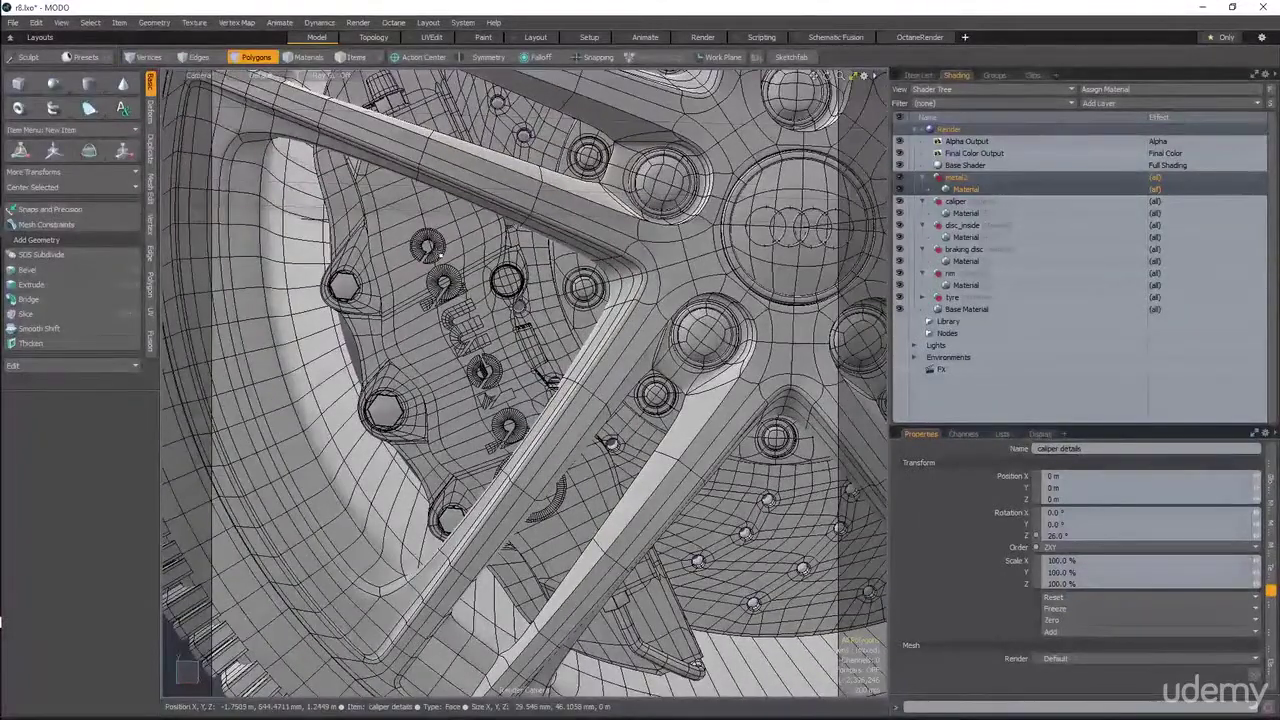
Step: Select all Brembo letters and the round emblem on the outer face of the brake caliper
double_click(440, 281, "shift")
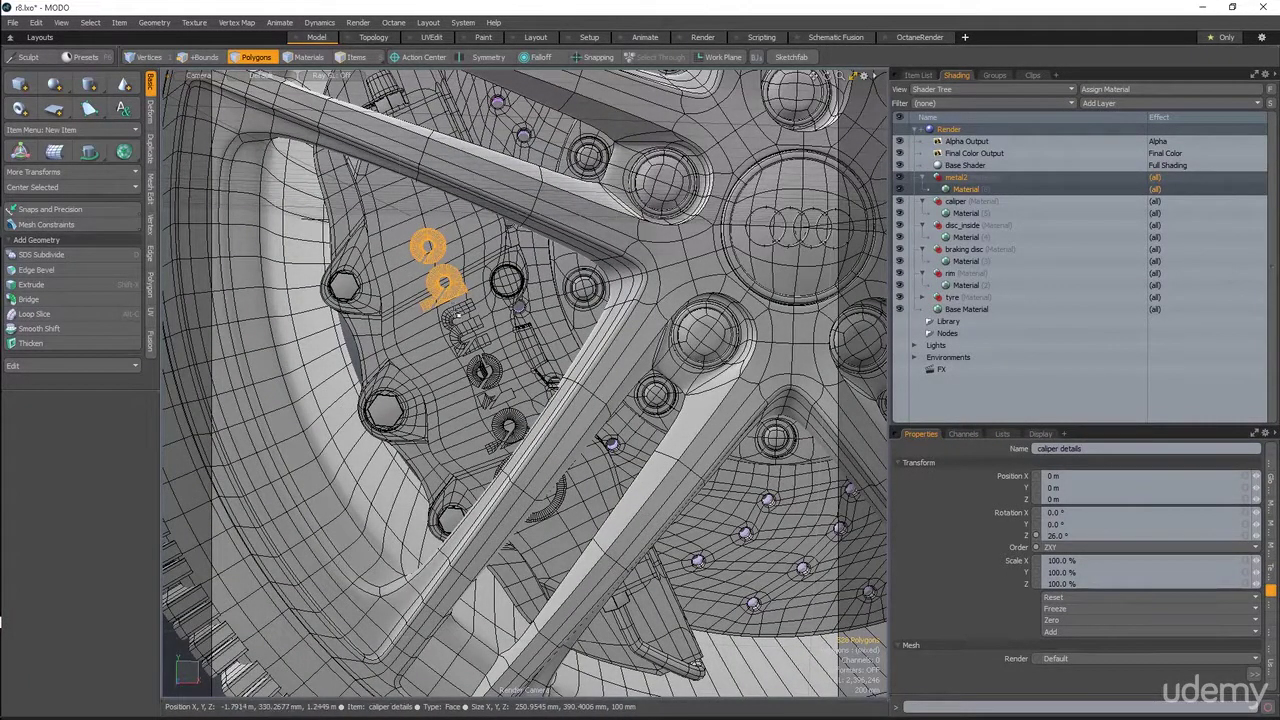
double_click(466, 328, "shift")
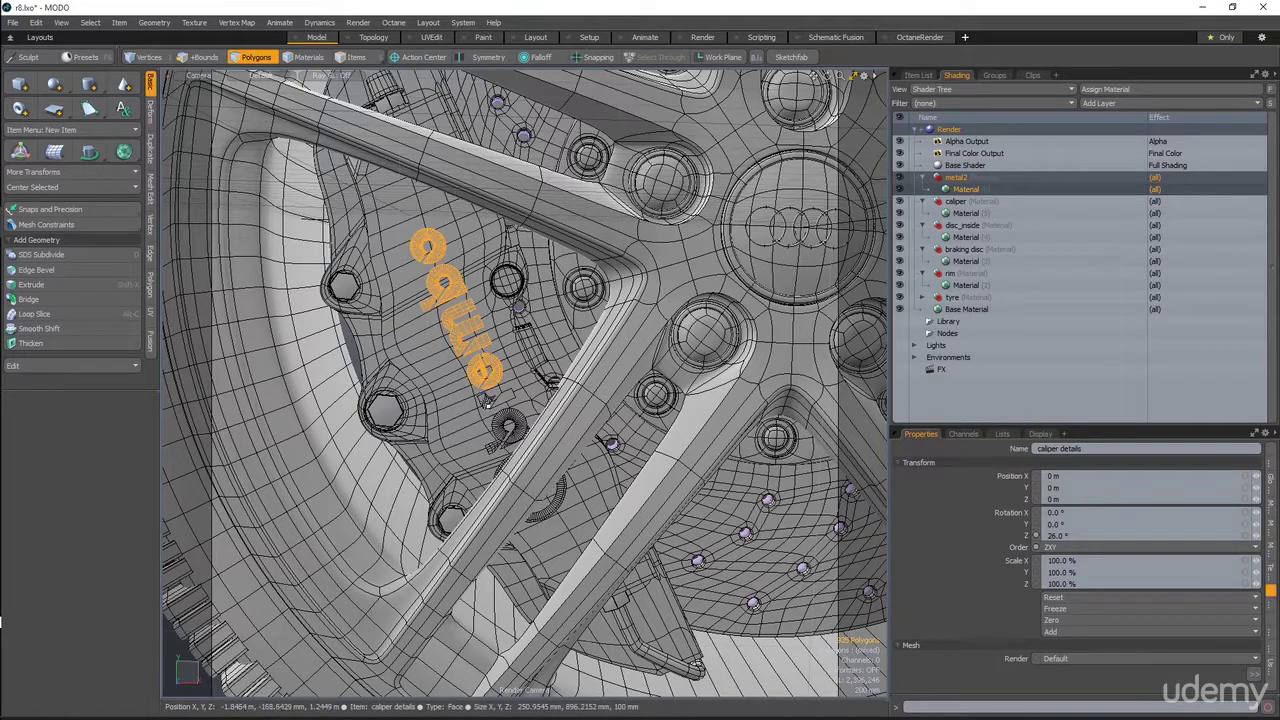
double_click(507, 426, "shift")
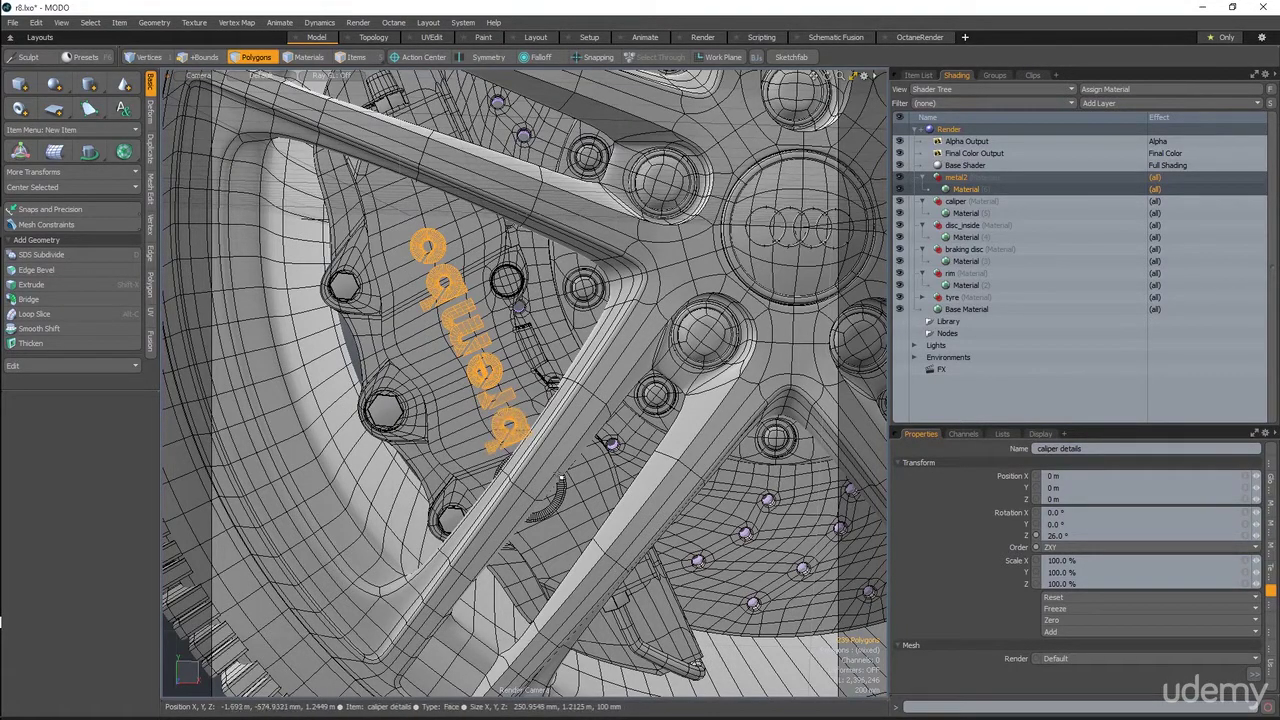
double_click(562, 492, "shift")
Step: Add the Brembo emblem and letters on the caliper's rear face to the selection and assign a new material named brembo logo
left_click_drag(512, 506, 610, 508, "alt")
double_click(729, 256, "shift")
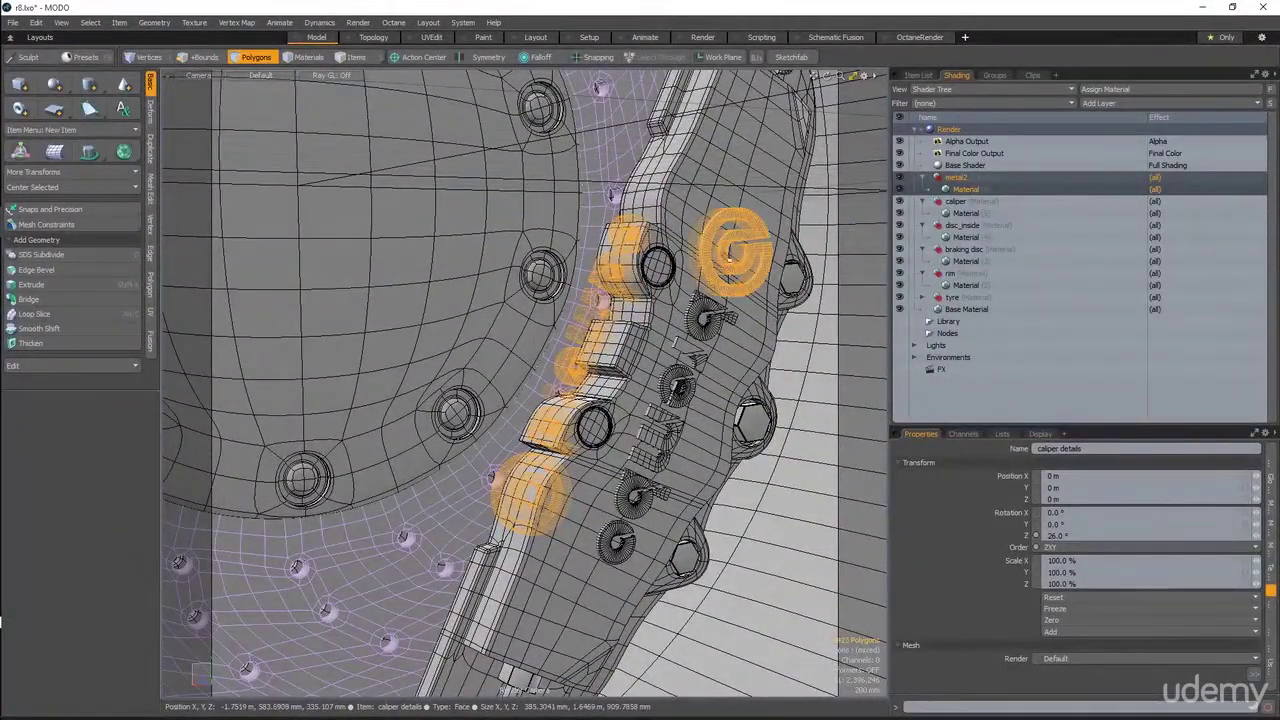
double_click(706, 308, "shift")
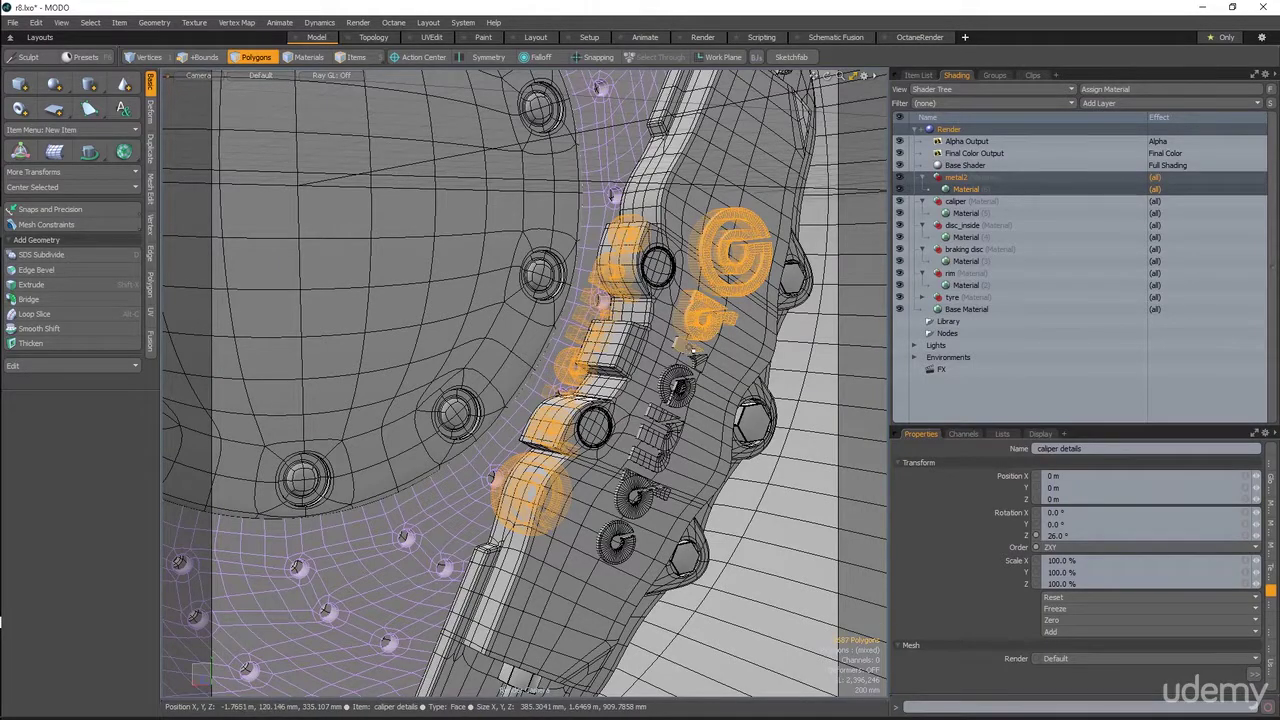
double_click(678, 376, "shift")
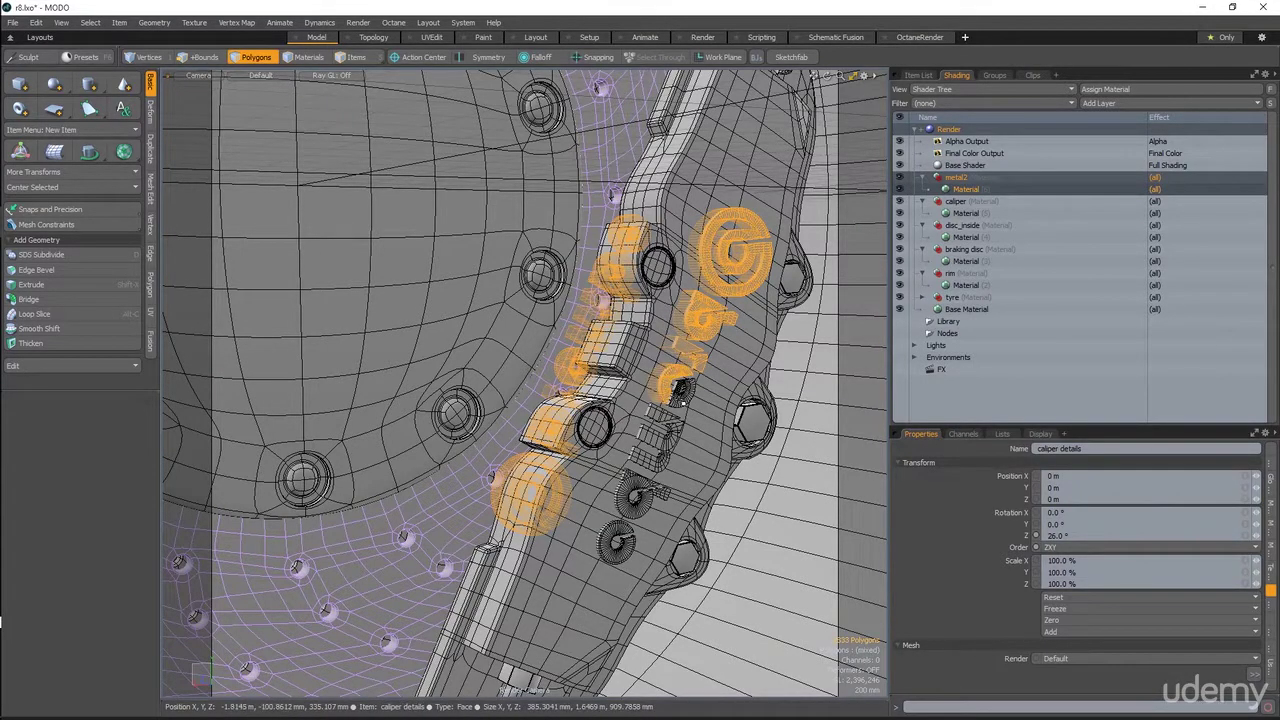
double_click(677, 385, "shift")
double_click(676, 446, "shift")
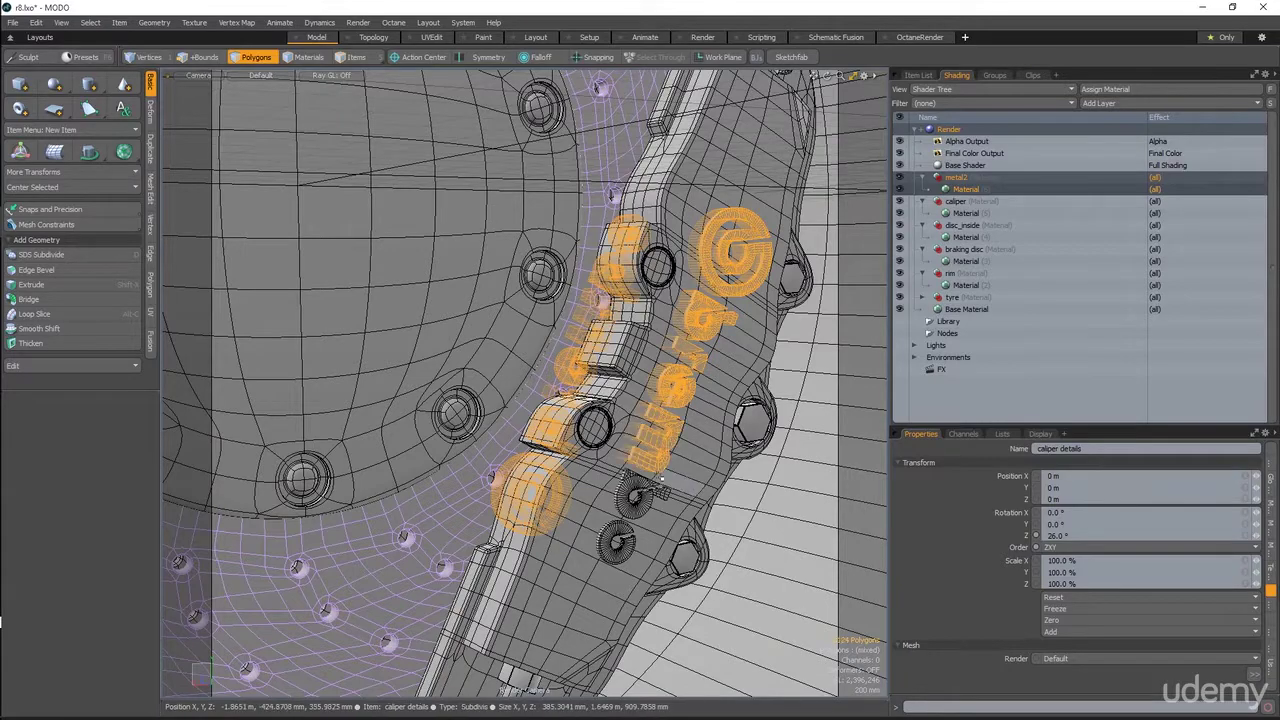
double_click(636, 490, "shift")
double_click(621, 538, "shift")
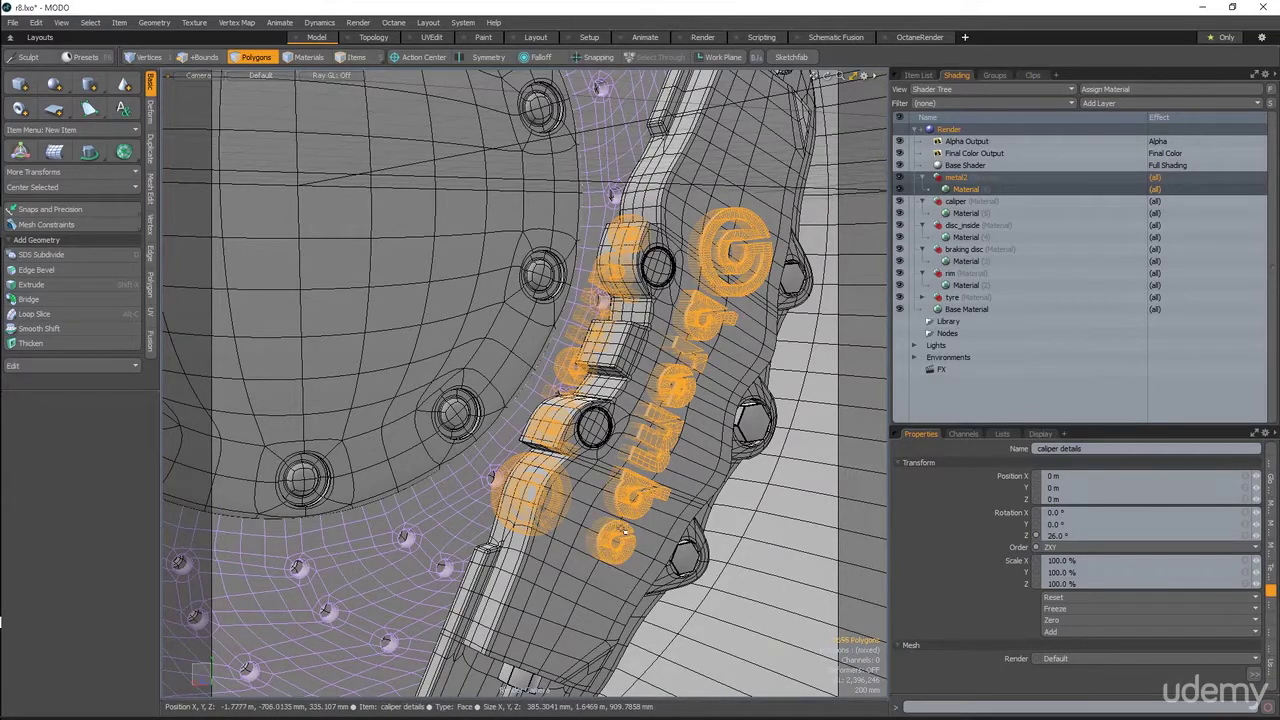
key("m")
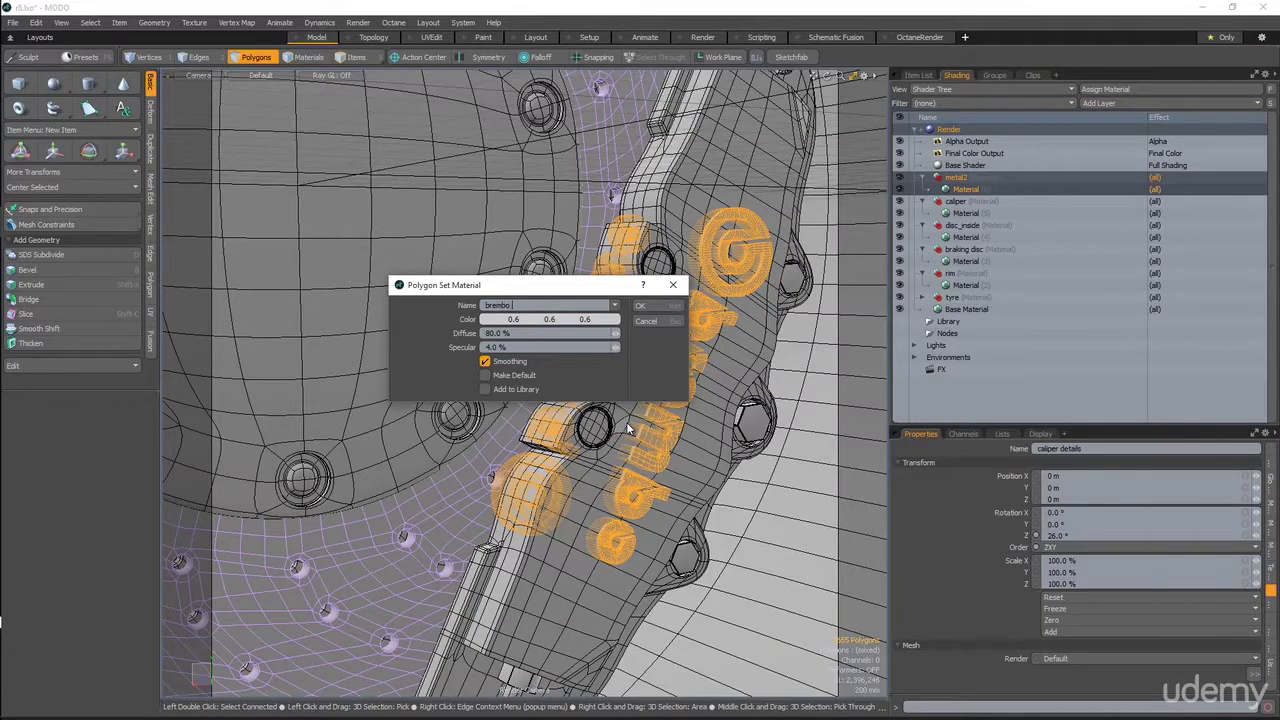
key("Return")
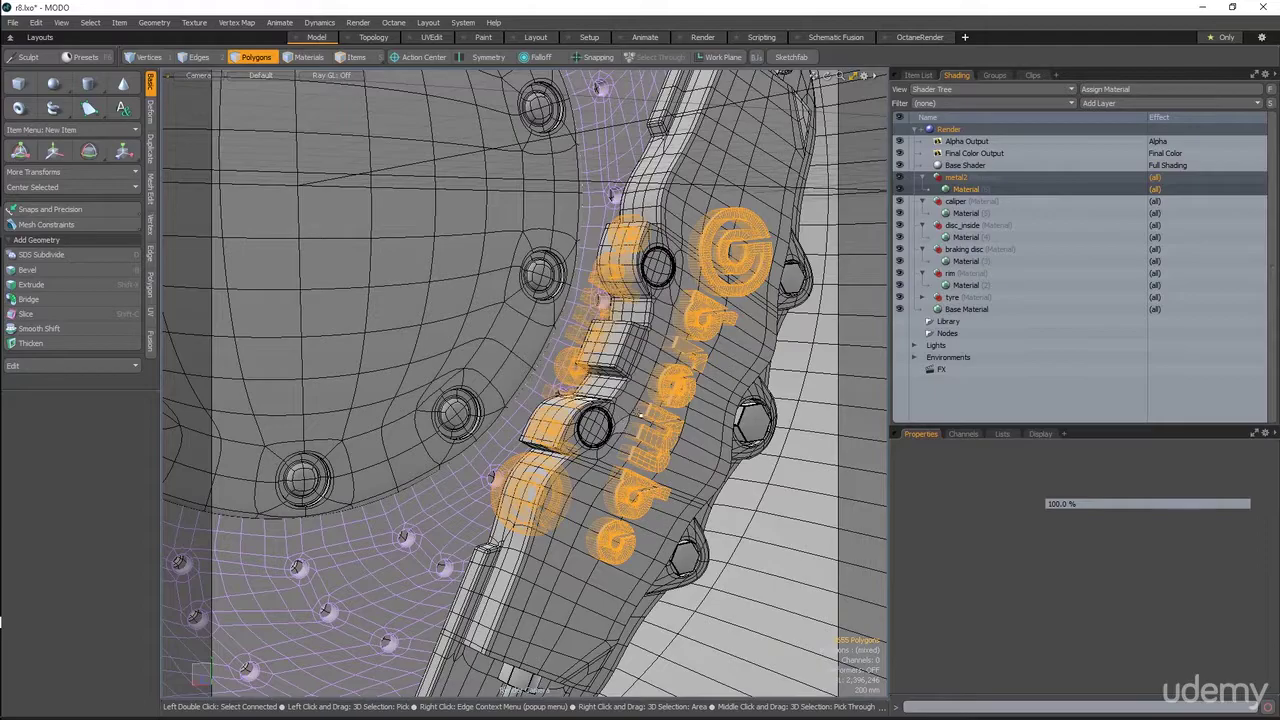
Step: Replace the selection with the hexagonal bolt heads and pipe fittings on the caliper's rear side
left_click_drag(535, 378, 525, 485, "alt")
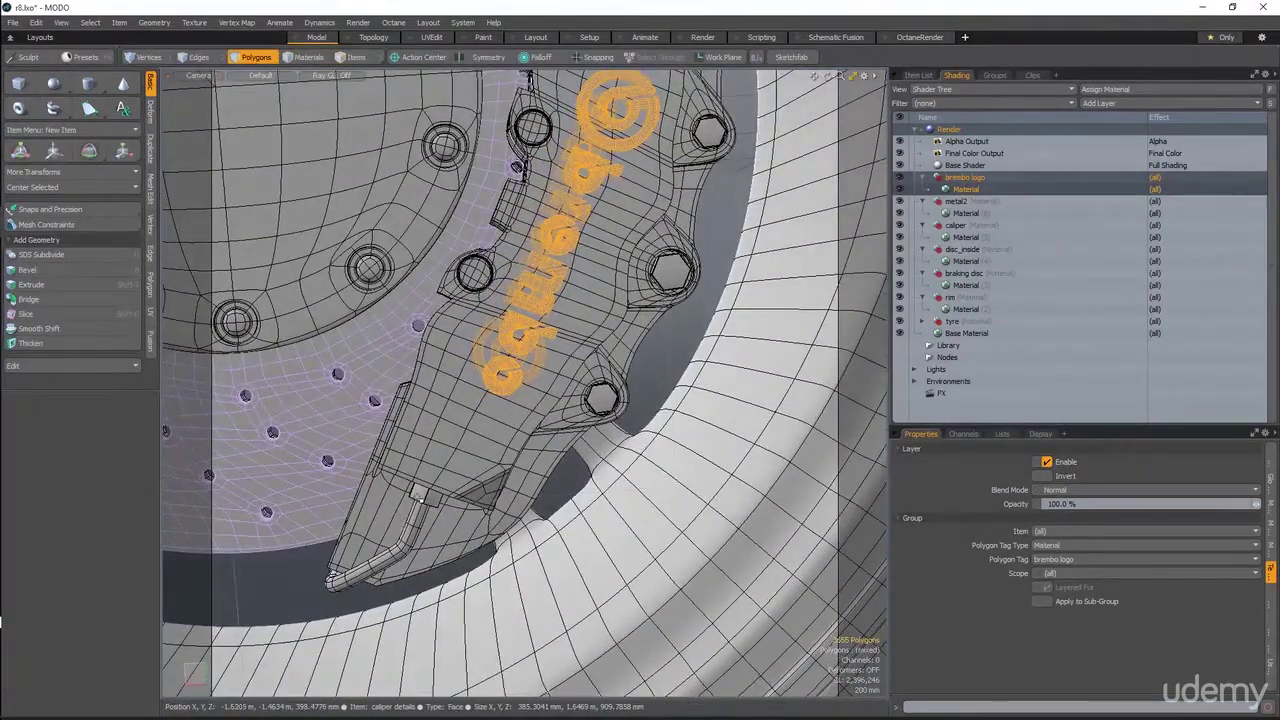
left_click(420, 495)
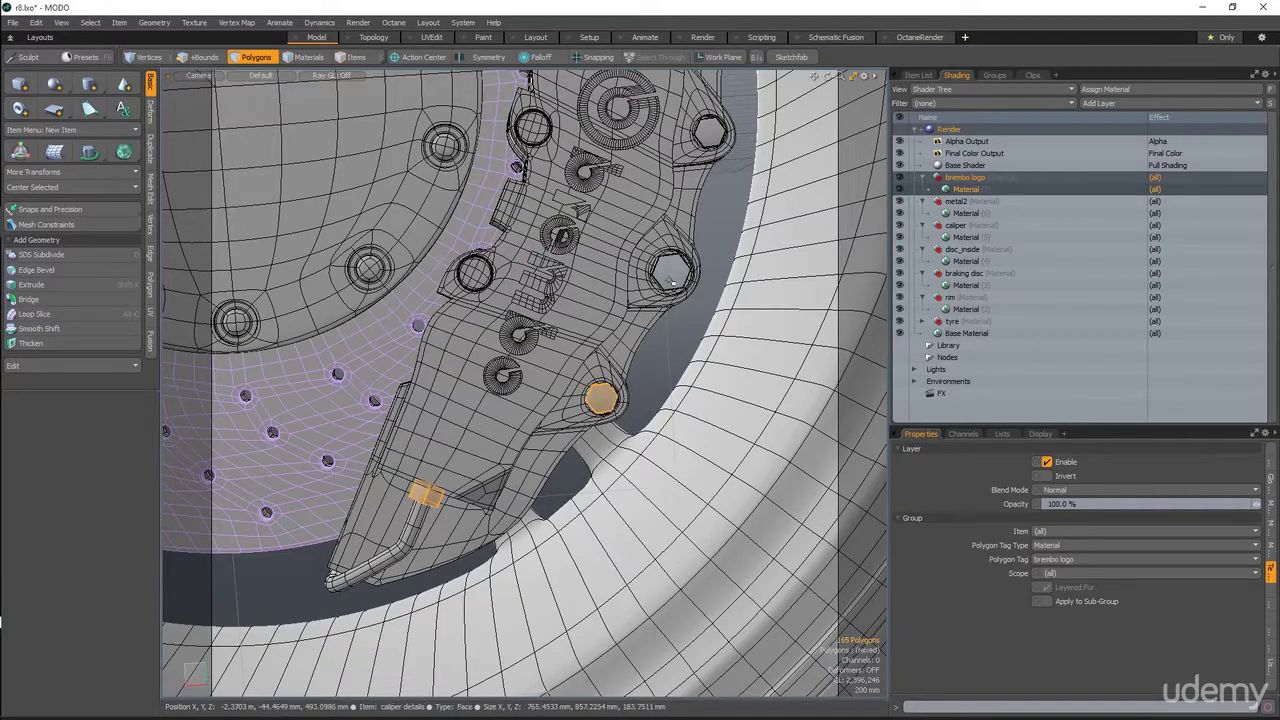
double_click(670, 272, "shift")
double_click(708, 133, "shift")
left_click_drag(620, 142, 545, 575, "alt+shift")
double_click(572, 358, "shift")
Step: Add the caliper's front hexagonal bolt heads and pipe fittings to the selection and assign the metal2 material to them all
left_click_drag(661, 547, 497, 347, "alt")
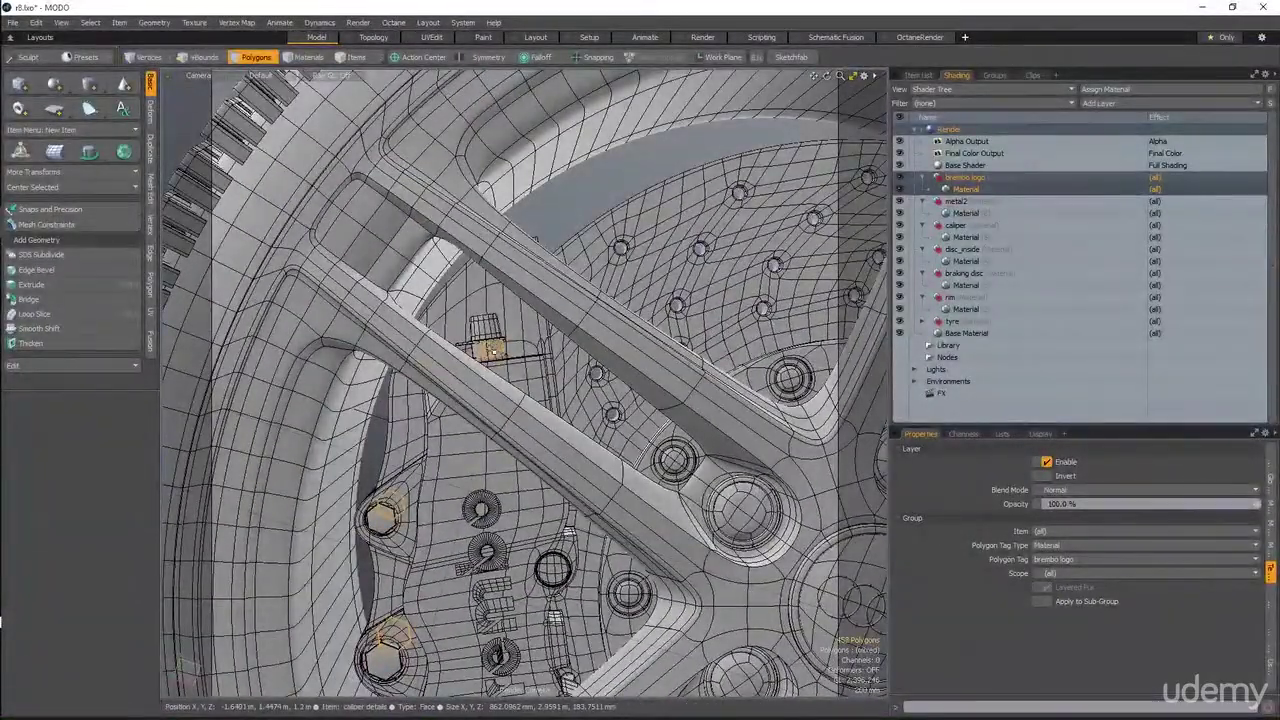
double_click(494, 348, "shift")
left_click_drag(377, 533, 476, 246, "alt+shift")
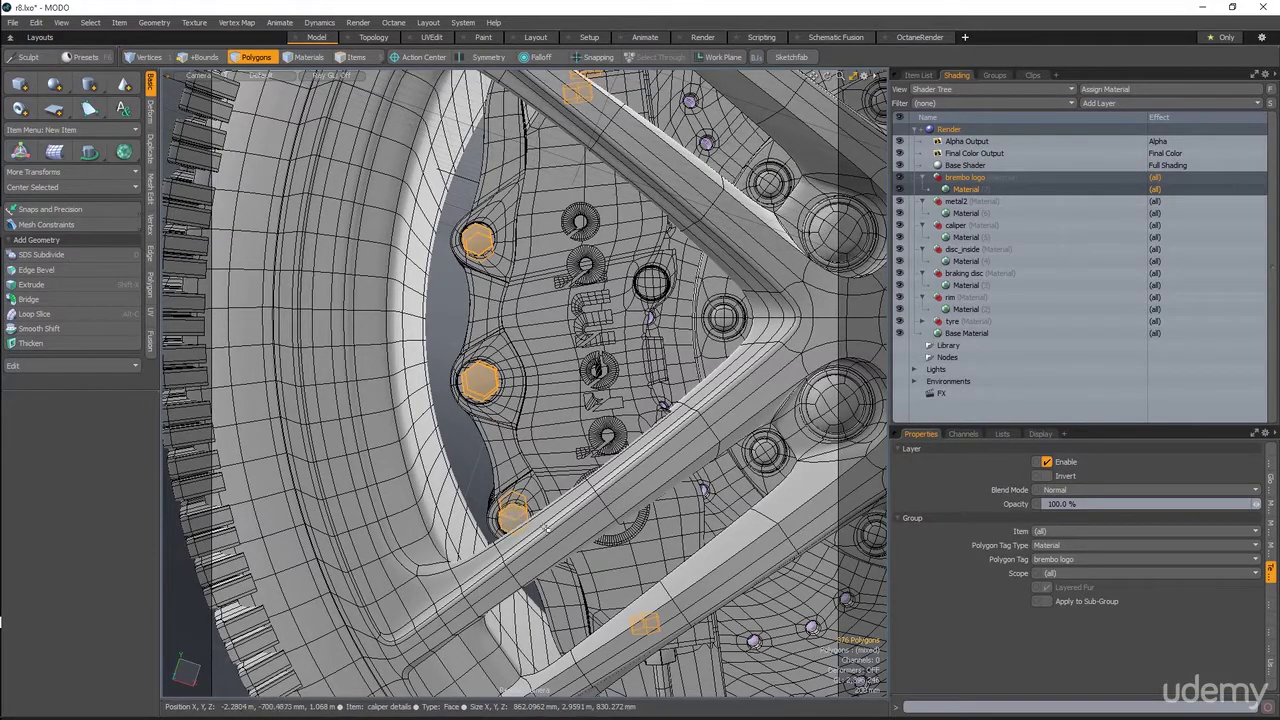
left_click_drag(546, 527, 505, 388, "alt+shift")
double_click(619, 513, "shift")
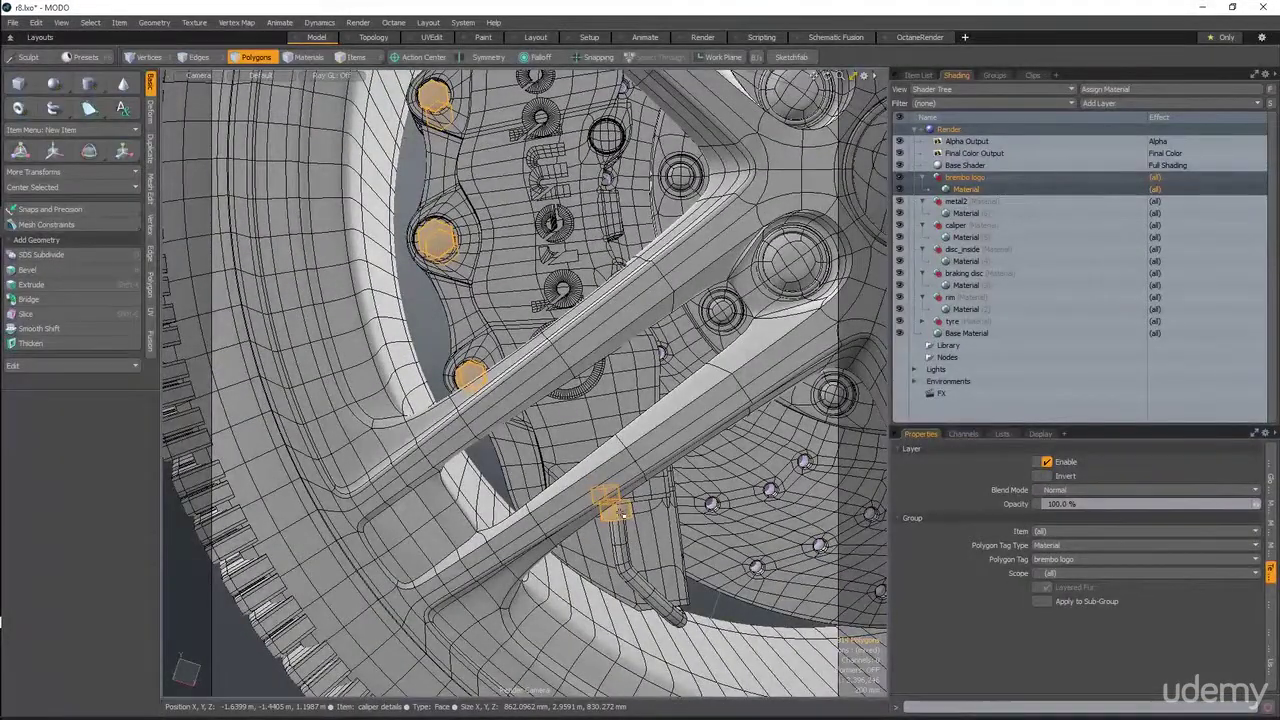
key("m")
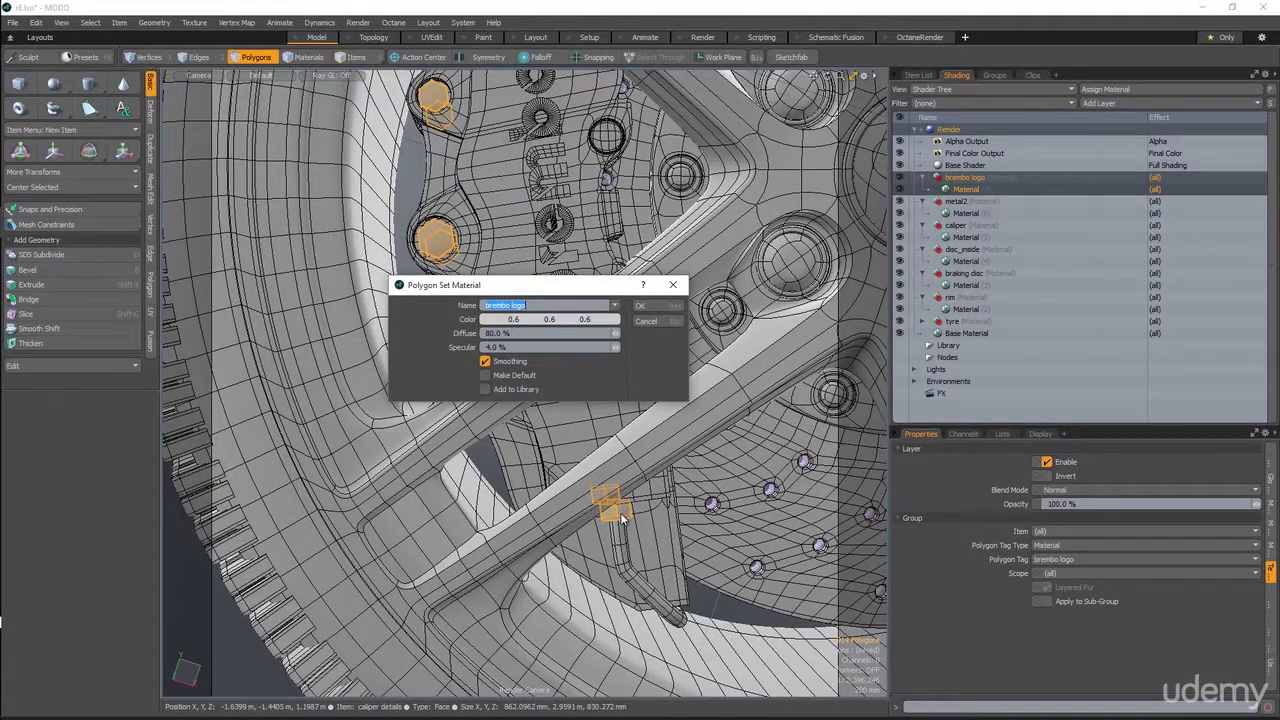
left_click(616, 307)
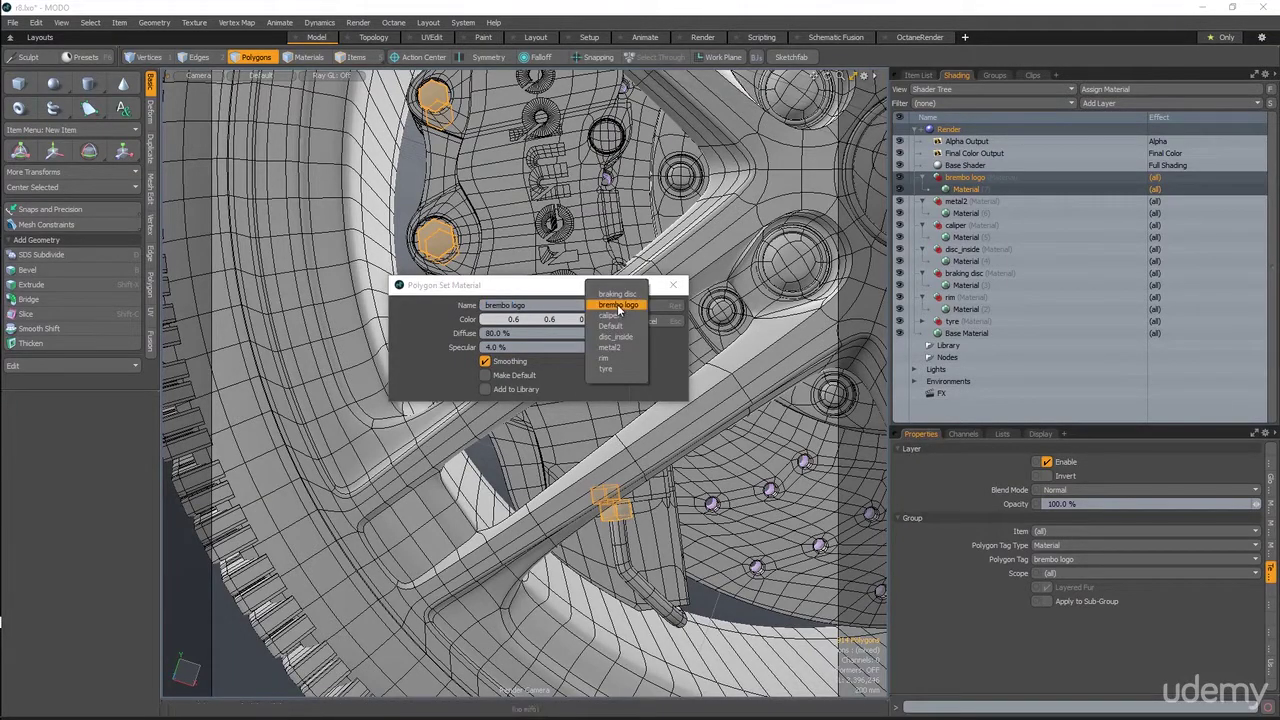
left_click(615, 344)
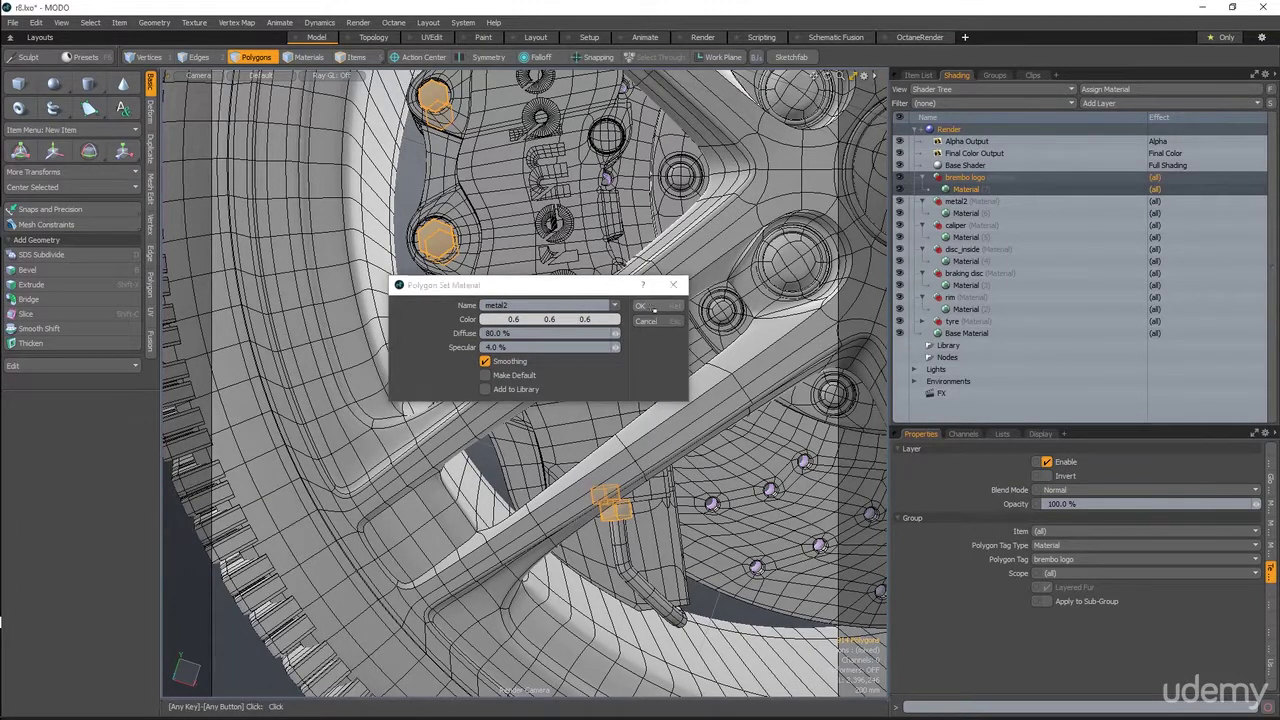
left_click(643, 306)
Step: Select the curved pipe at the caliper's lower end, assign it a new material named tube, and clear the selection
left_click(712, 606)
left_click_drag(712, 606, 613, 350, "alt")
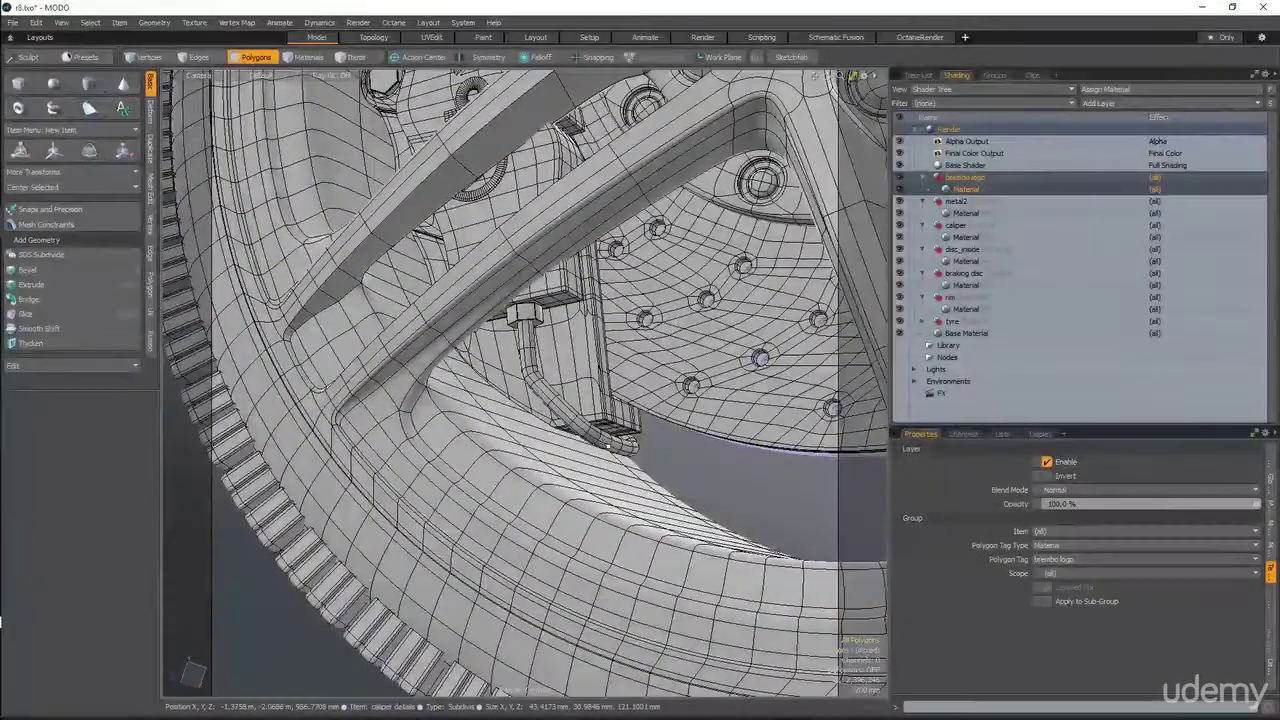
left_click(560, 400)
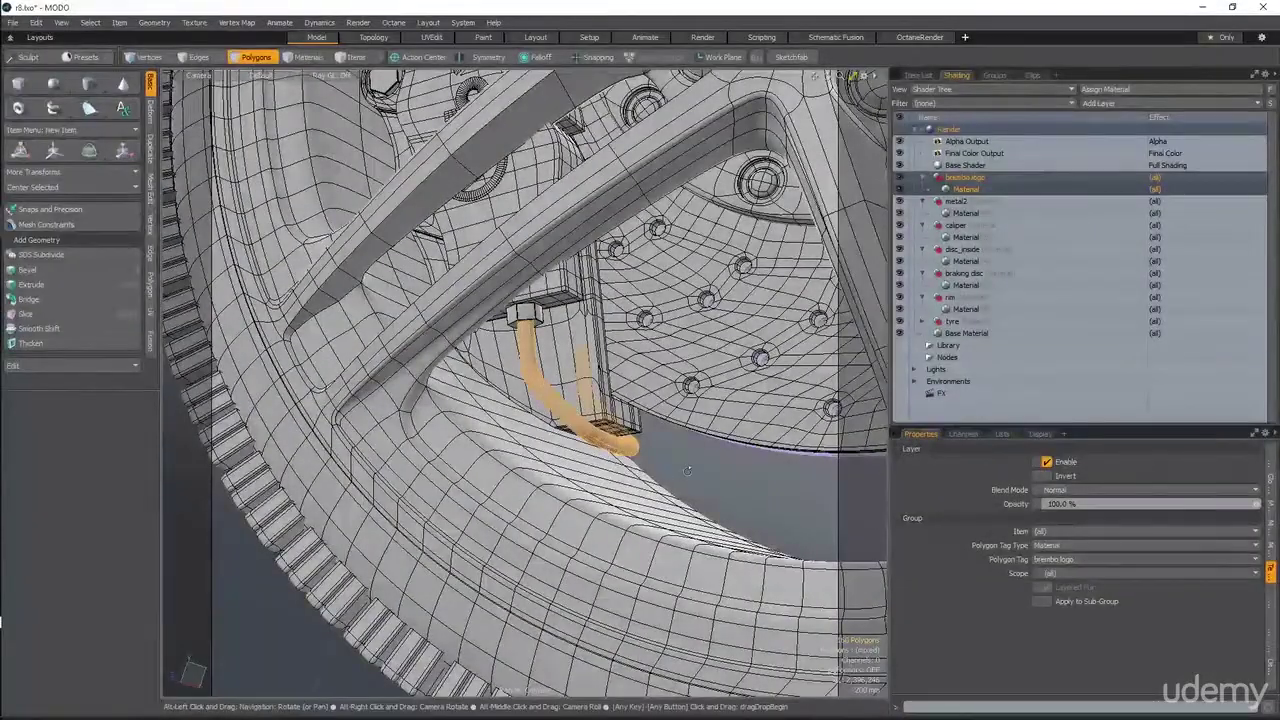
mouse_move(560, 400)
left_mouse_down("alt")
mouse_move(521, 435)
mouse_move(700, 478)
left_mouse_up("alt")
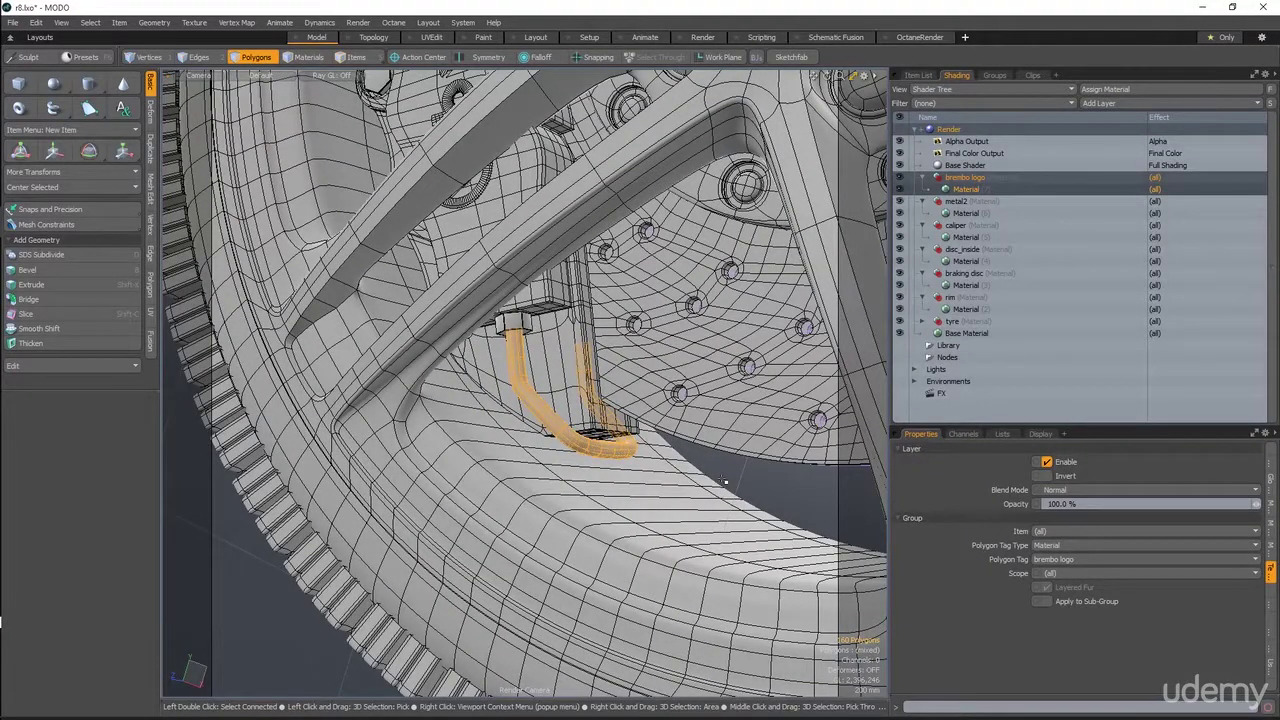
key("m")
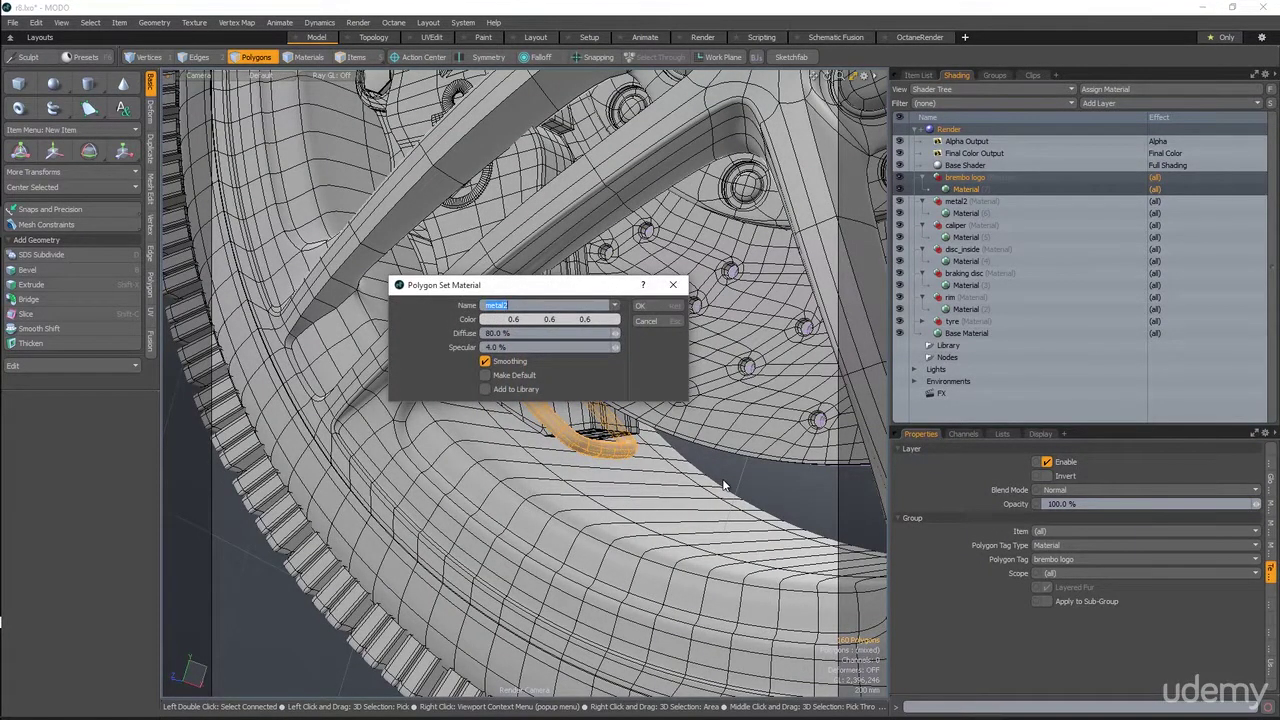
key("Return")
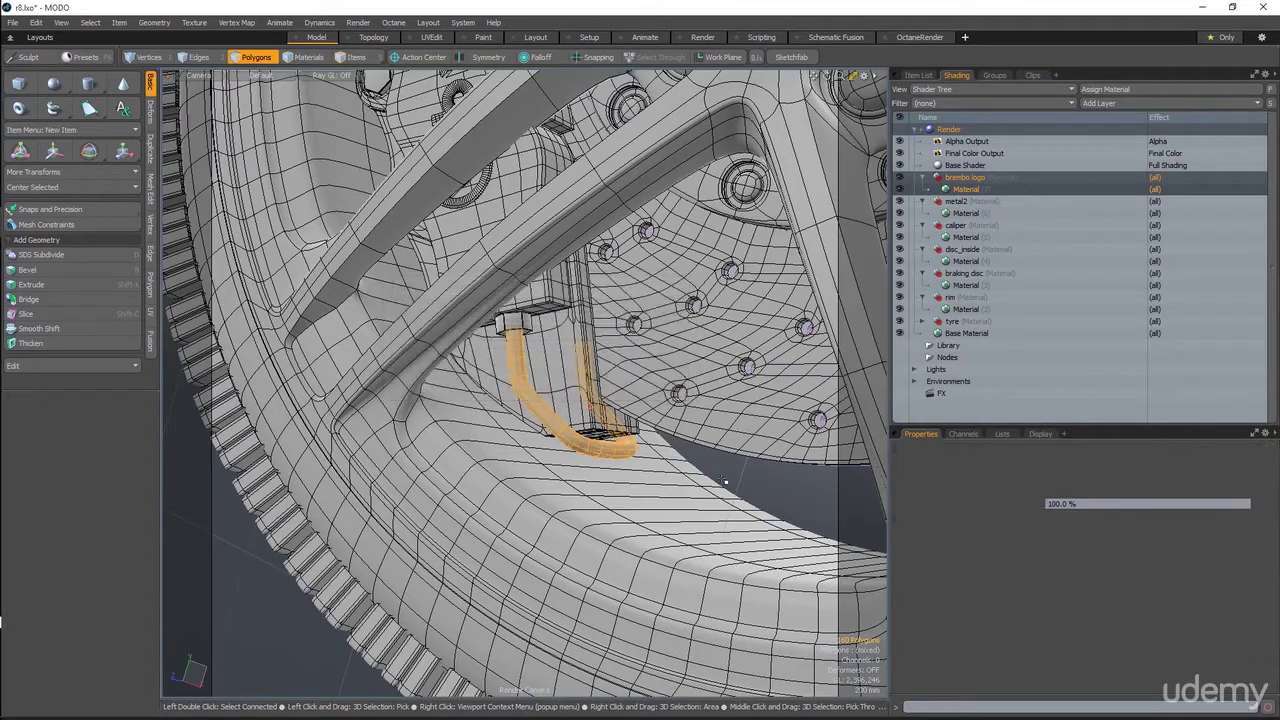
left_click(772, 485)
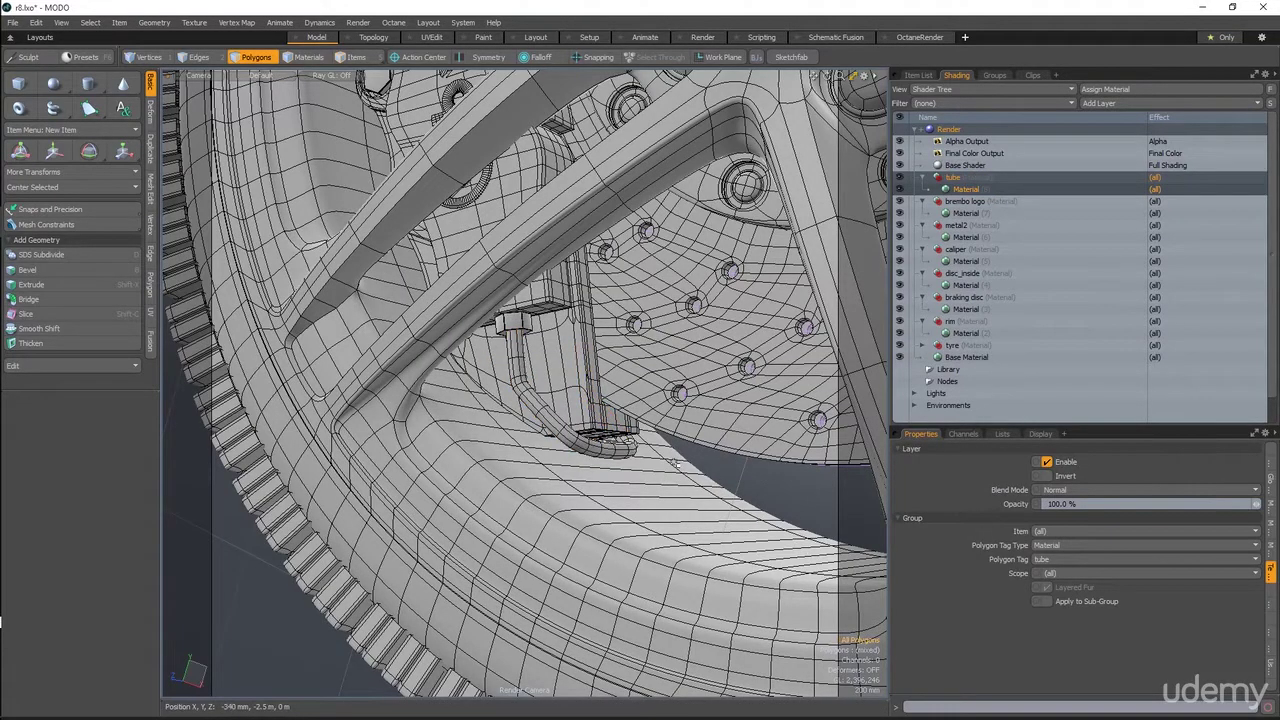
Step: Set the tube material's diffuse colour to crimson red, RGB 0.6, 0.0, 0.07
scroll(673, 462, "down", 4)
left_click_drag(669, 462, 672, 606, "alt+shift")
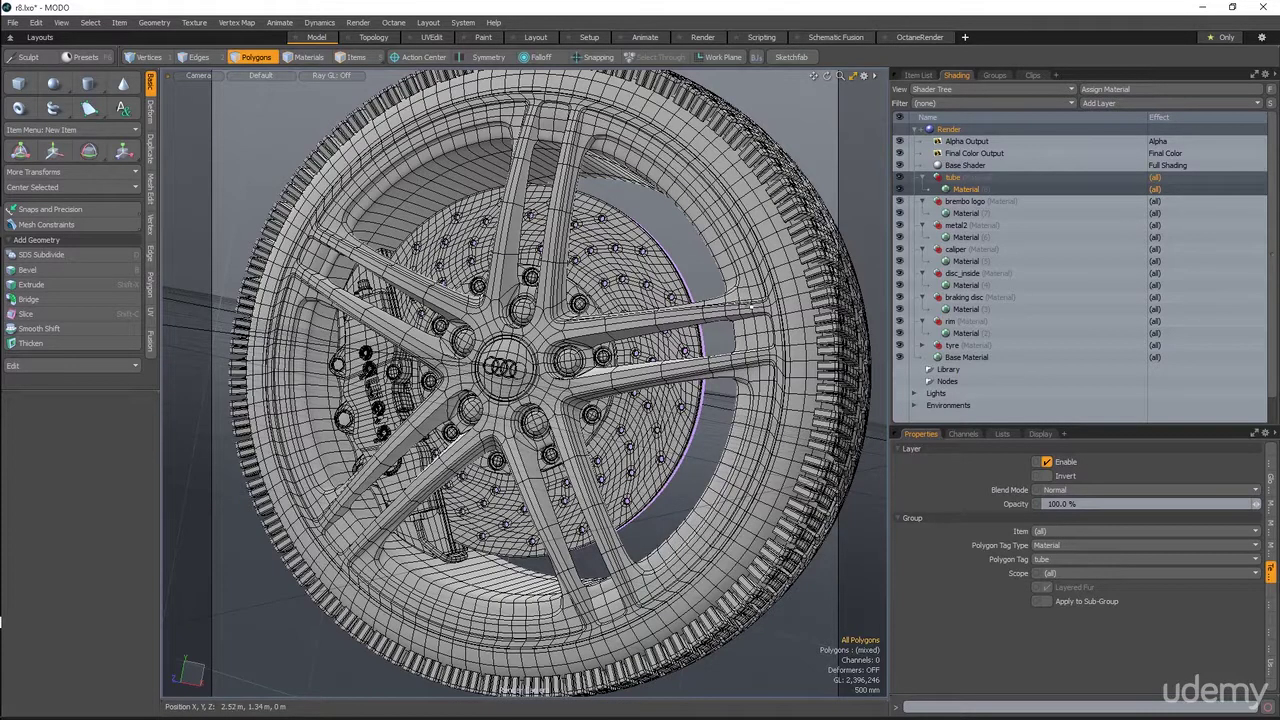
left_click_drag(743, 236, 757, 232, "alt")
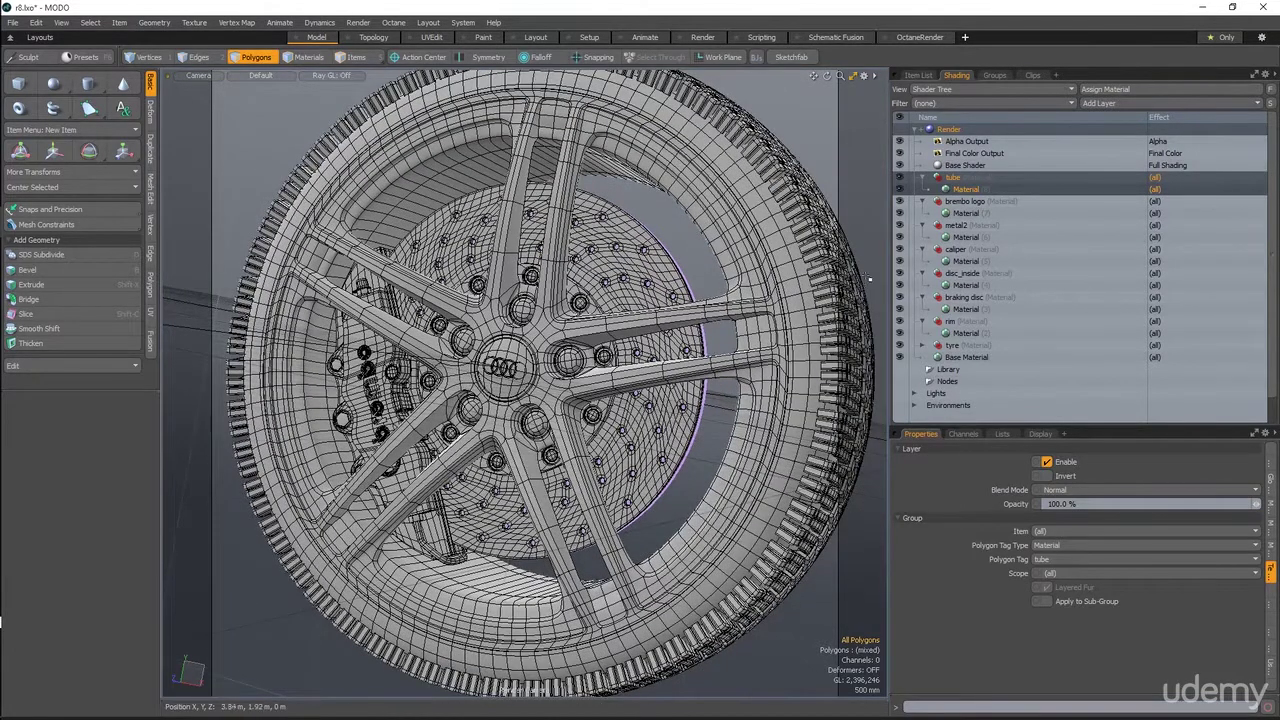
left_click(1060, 189)
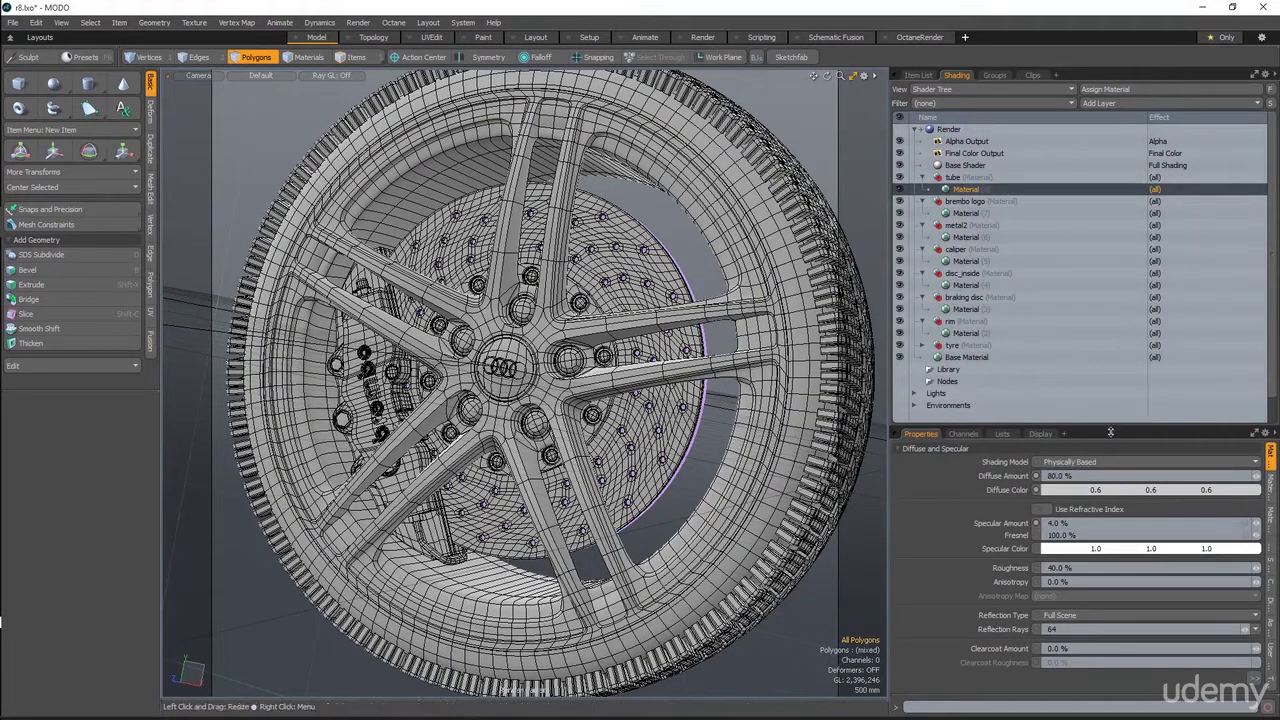
left_click_drag(1110, 432, 1115, 288)
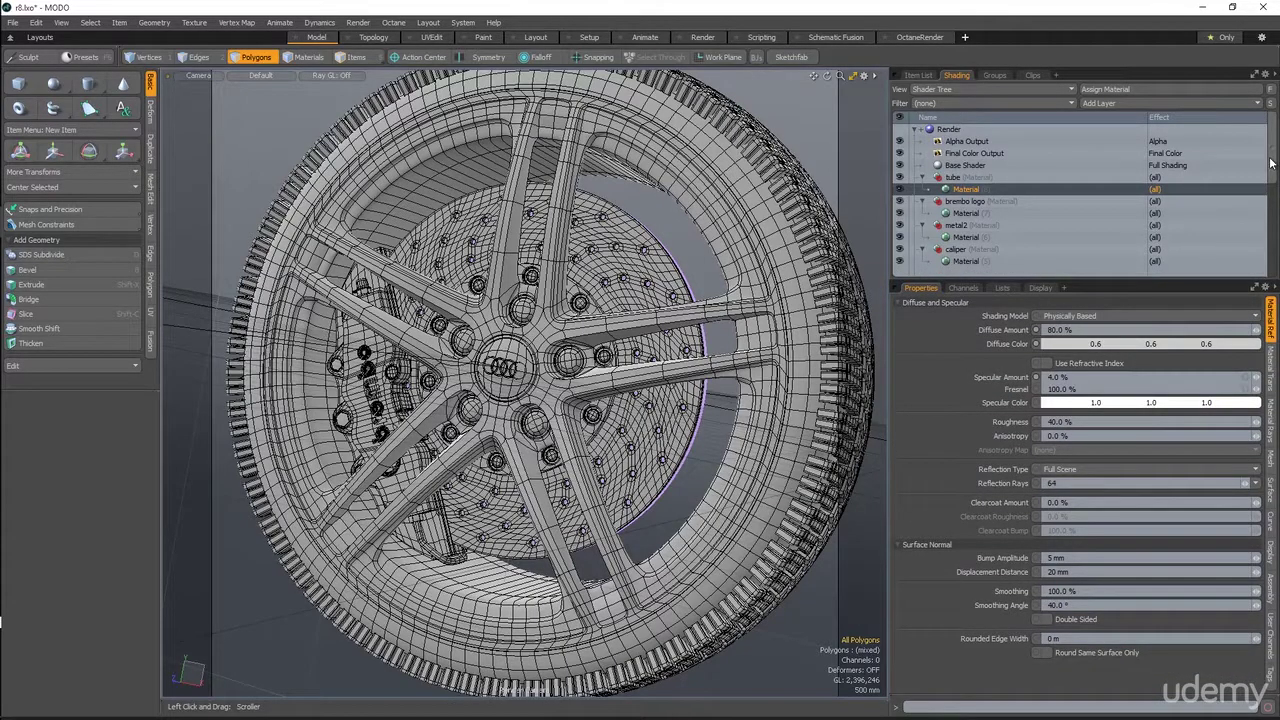
left_click_drag(1271, 162, 1271, 168)
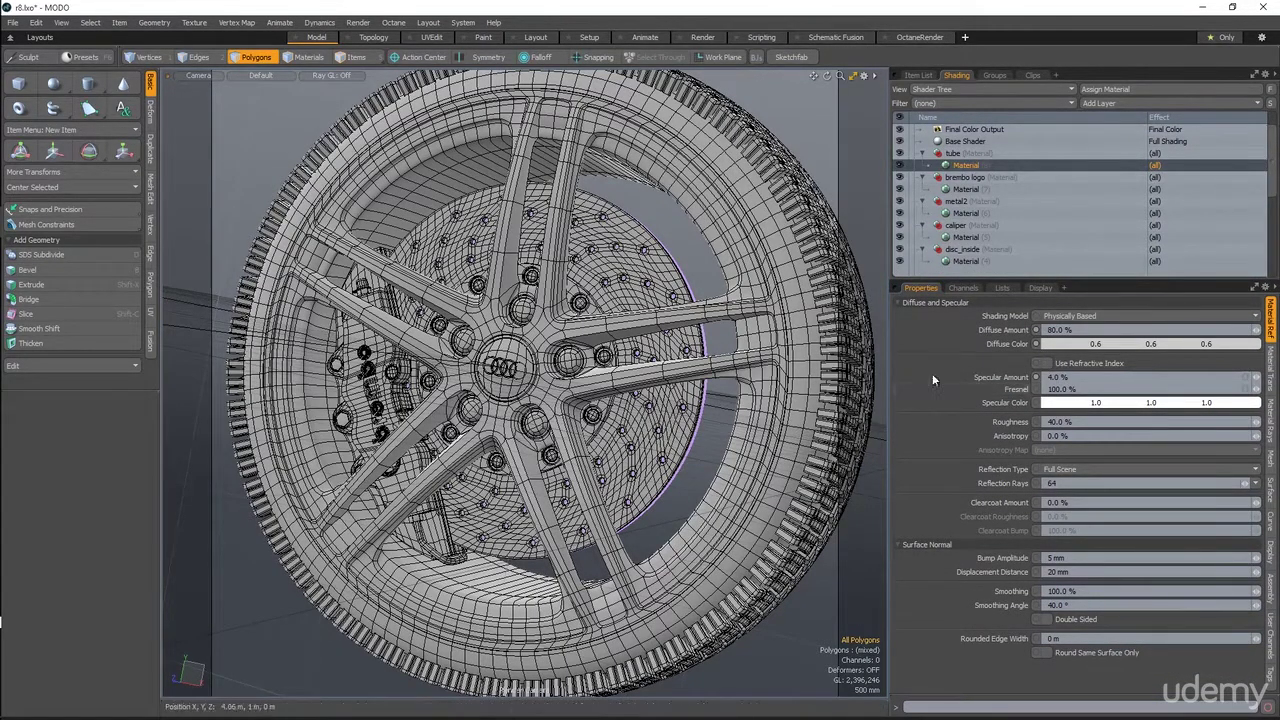
left_click(1100, 343)
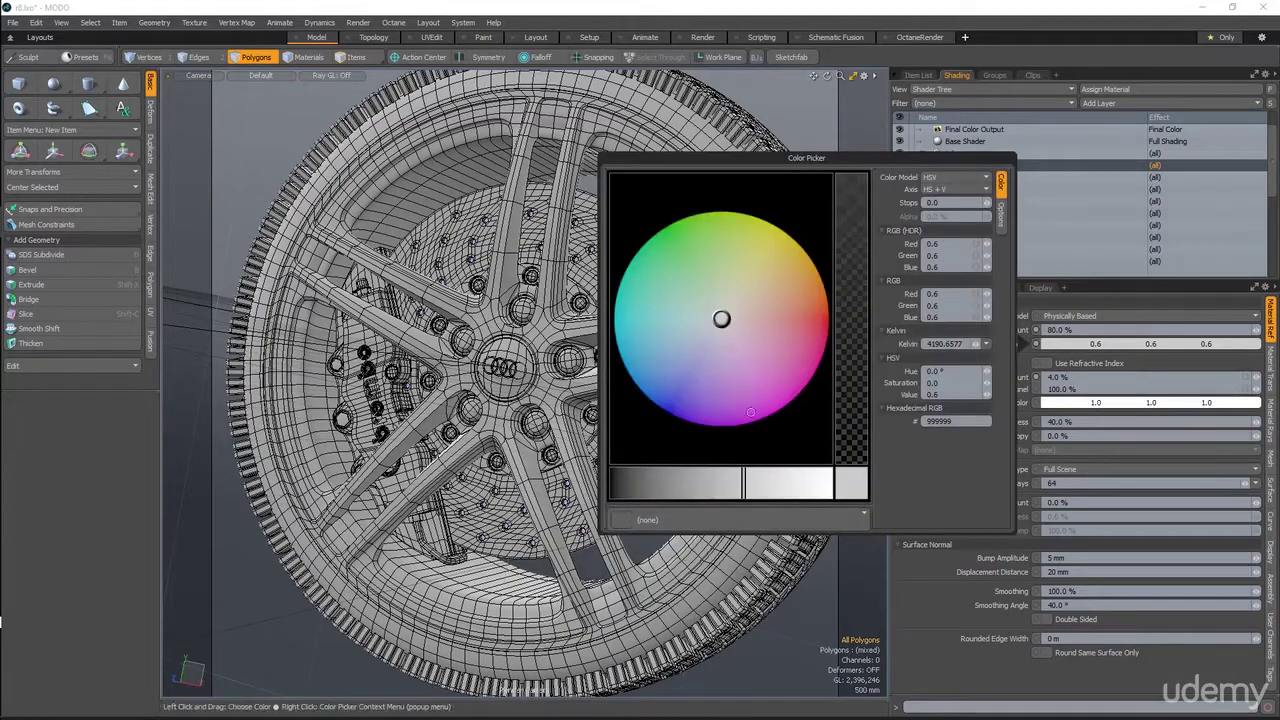
left_click(824, 330)
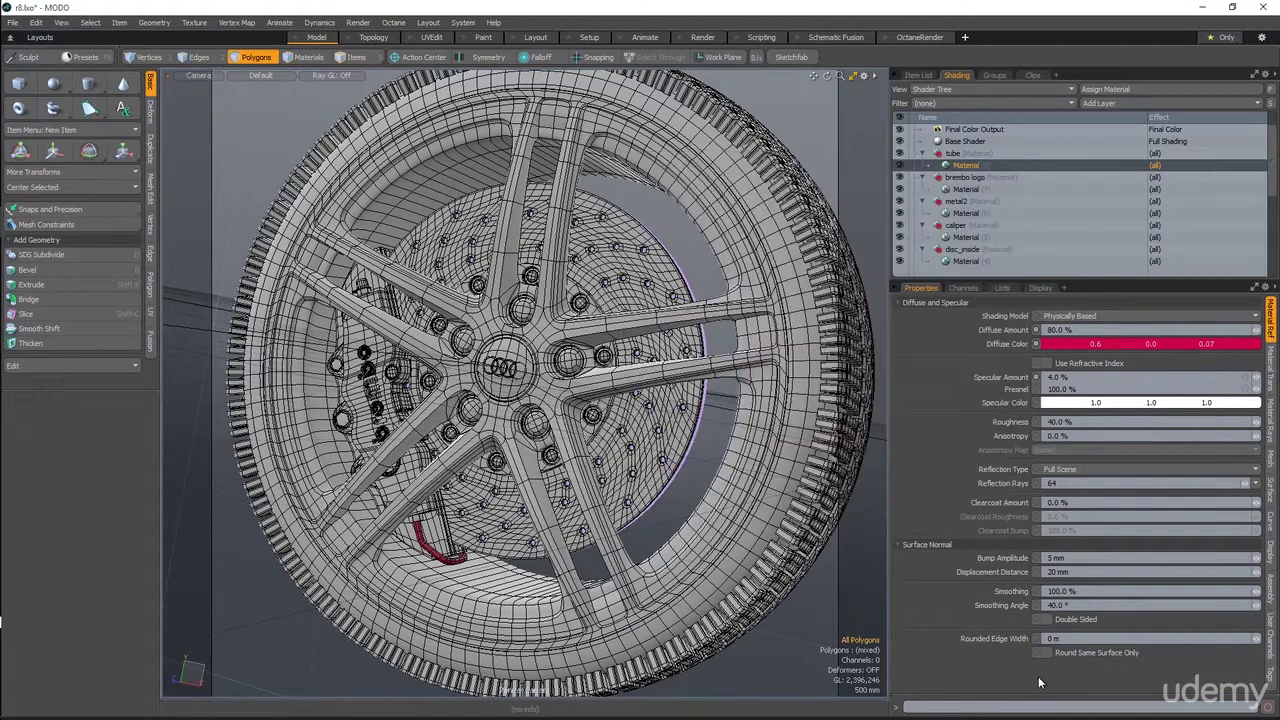
Step: Set the brembo logo material's diffuse colour to green, RGB 0.0, 0.6, 0.13
left_click_drag(477, 479, 510, 450, "alt")
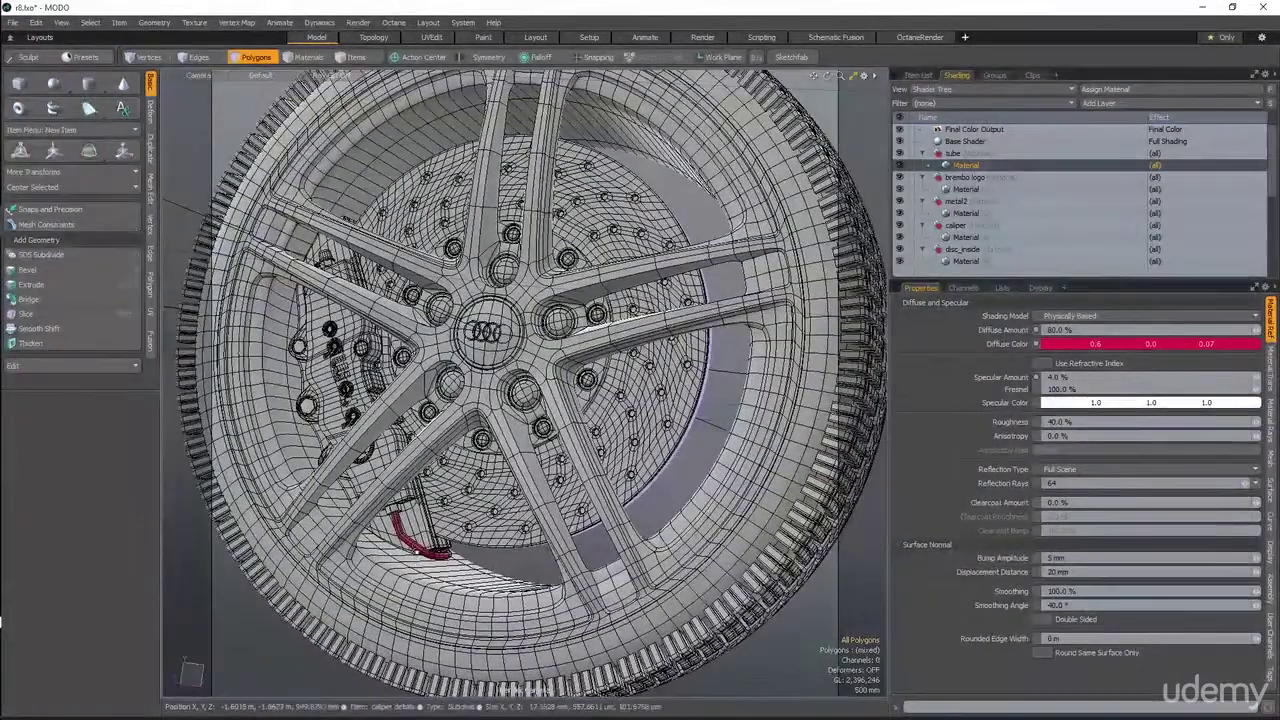
left_click(968, 190)
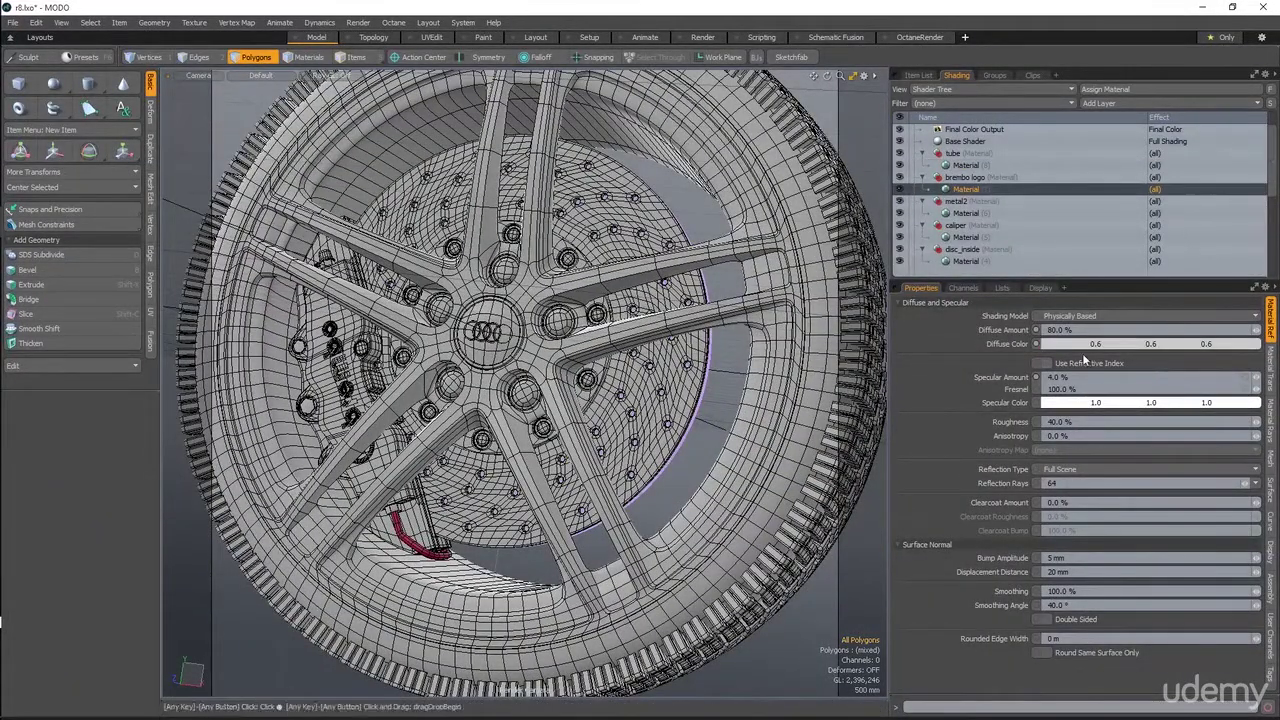
left_click(1078, 347)
left_click_drag(620, 208, 617, 212)
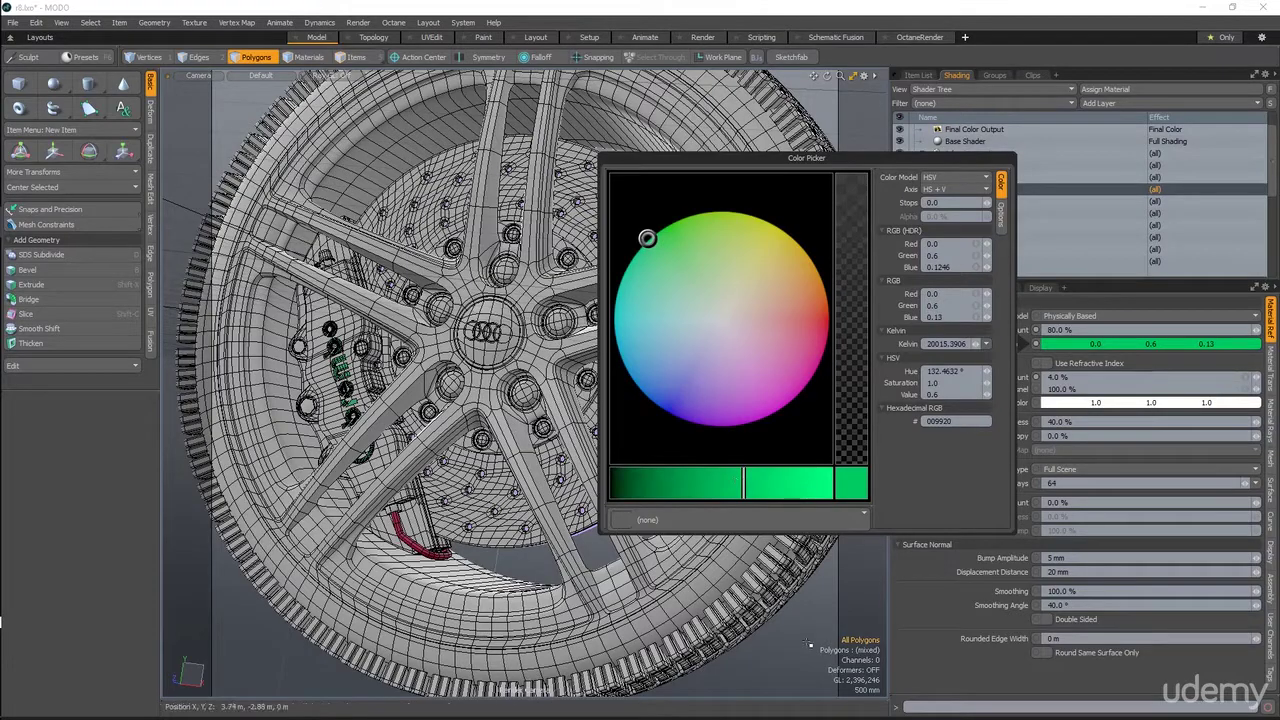
Step: Set the metal2 material's diffuse colour to blue, RGB 0.01, 0.07, 0.6
left_click(962, 214)
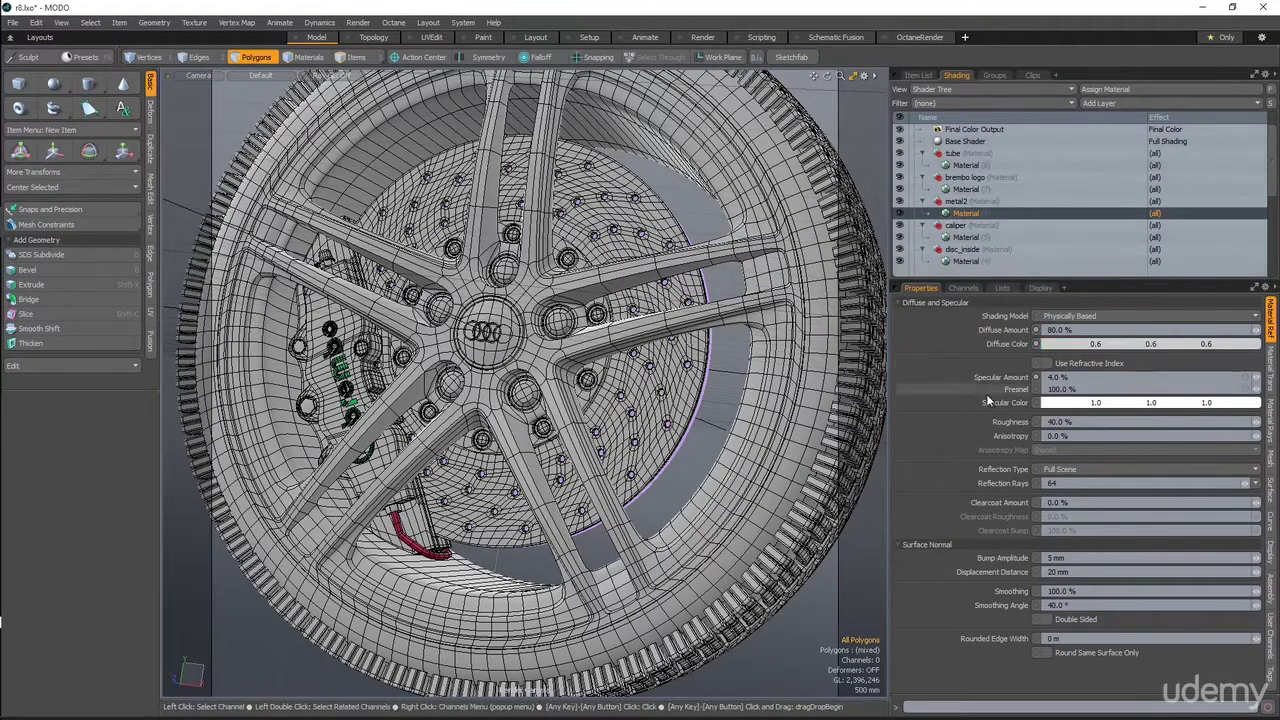
left_click(1076, 345)
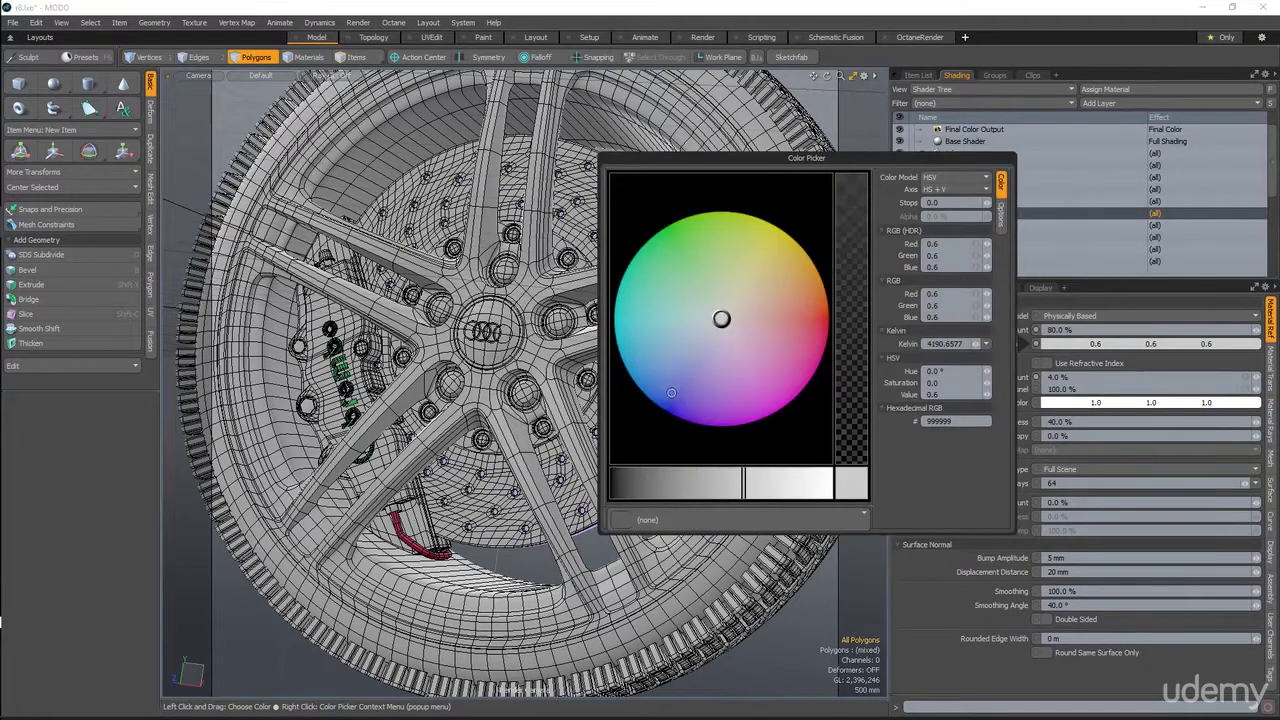
left_click_drag(672, 391, 659, 404)
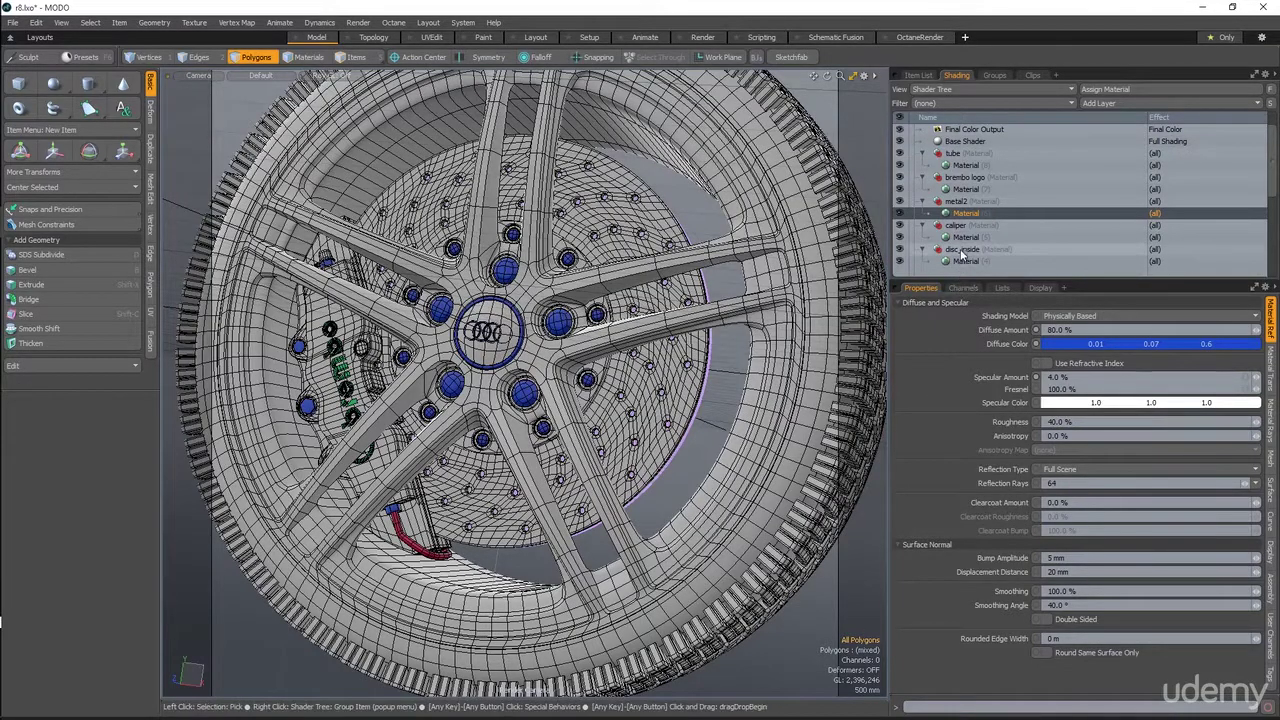
Step: Set the caliper material's diffuse colour to yellow, RGB 0.6, 0.6, 0.18
left_click(966, 237)
left_click(1081, 345)
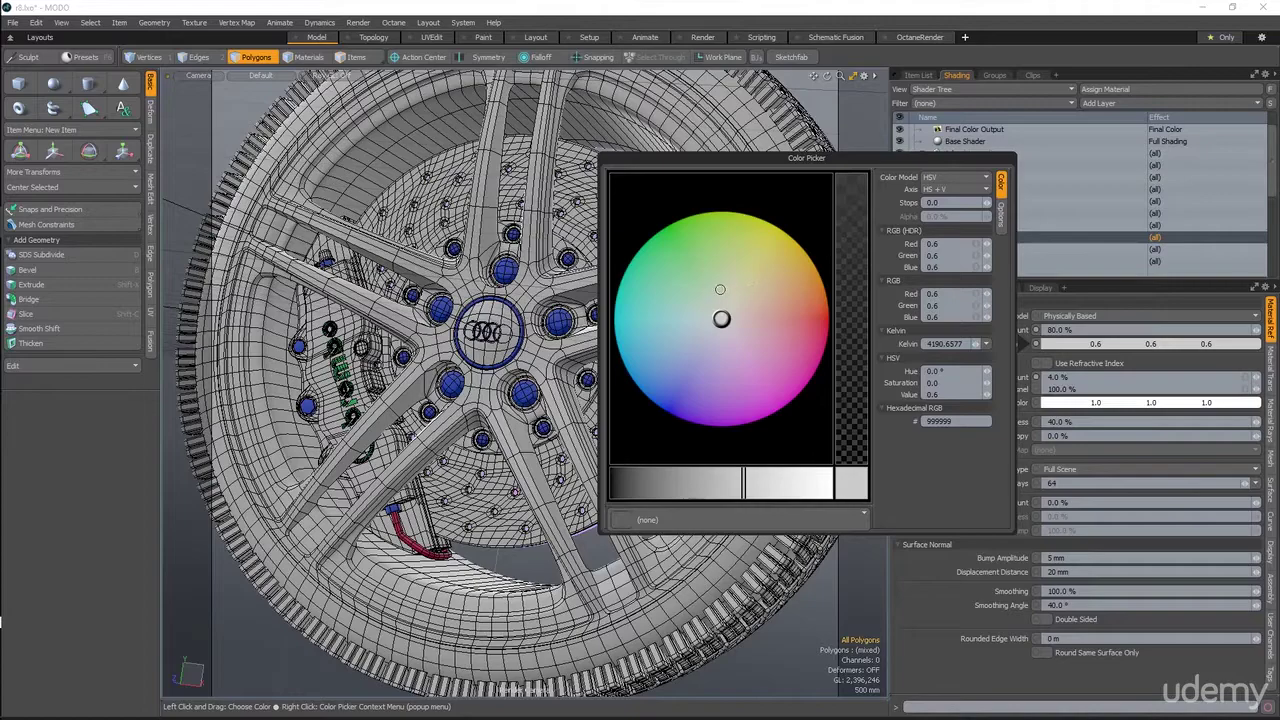
left_click(752, 256)
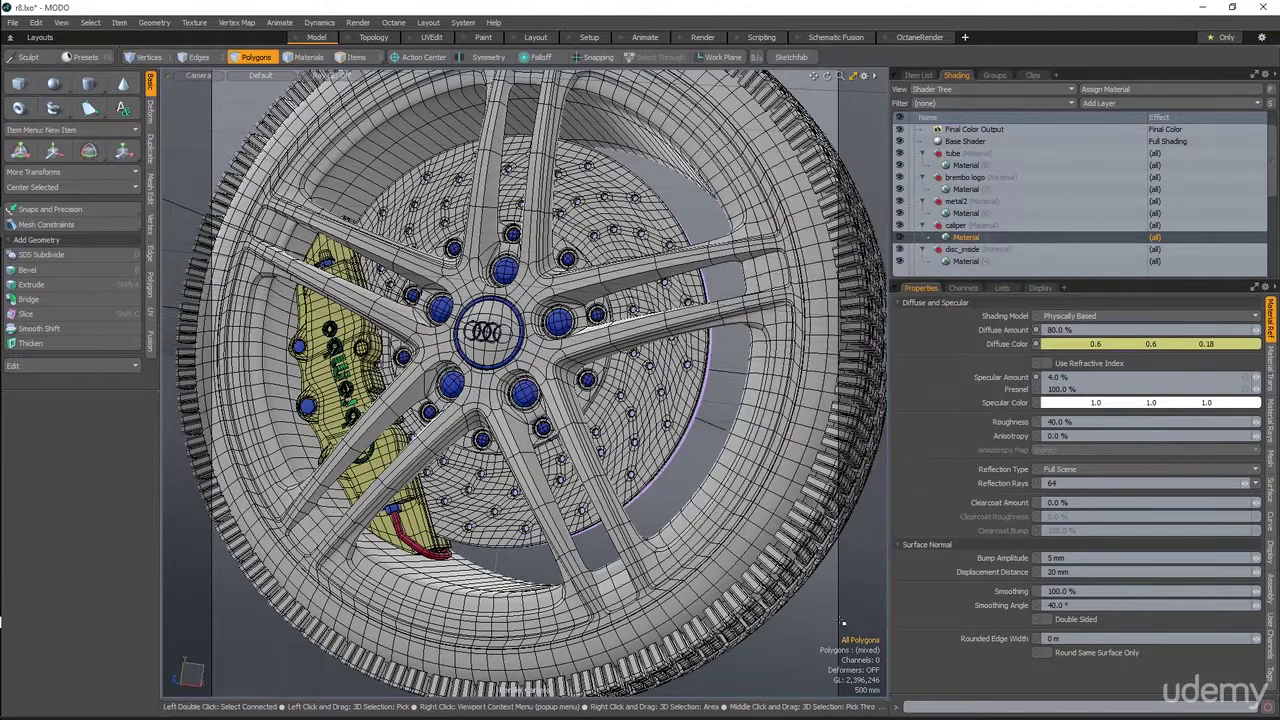
Step: Set the disc_inside material's diffuse colour to magenta, RGB 0.6, 0.06, 0.51
scroll(978, 240, "down", 2)
left_click(966, 213)
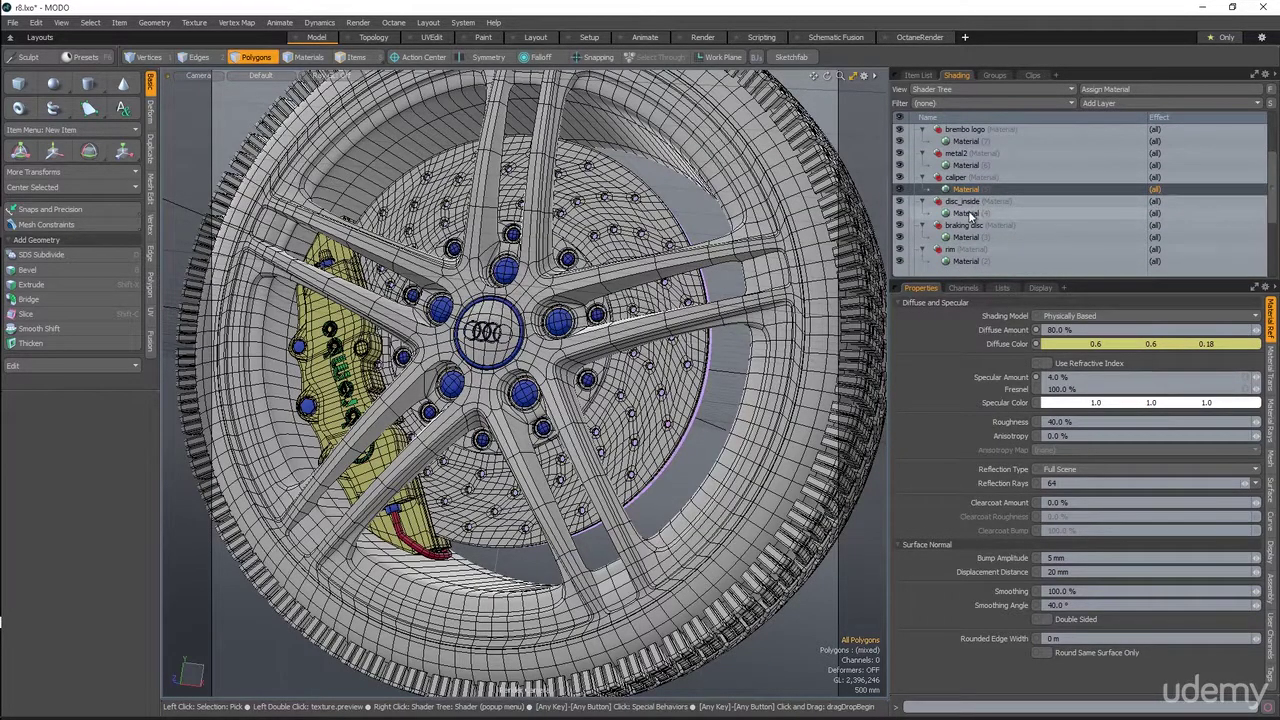
left_click(1083, 344)
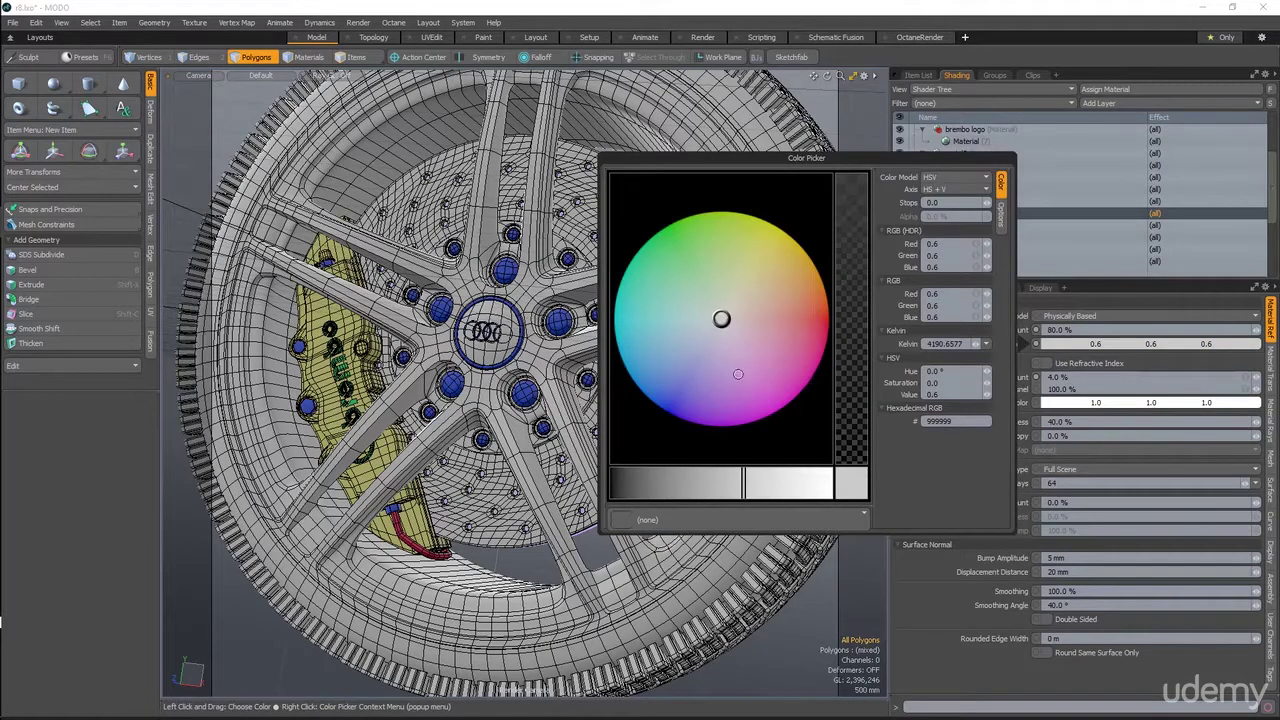
left_click(784, 393)
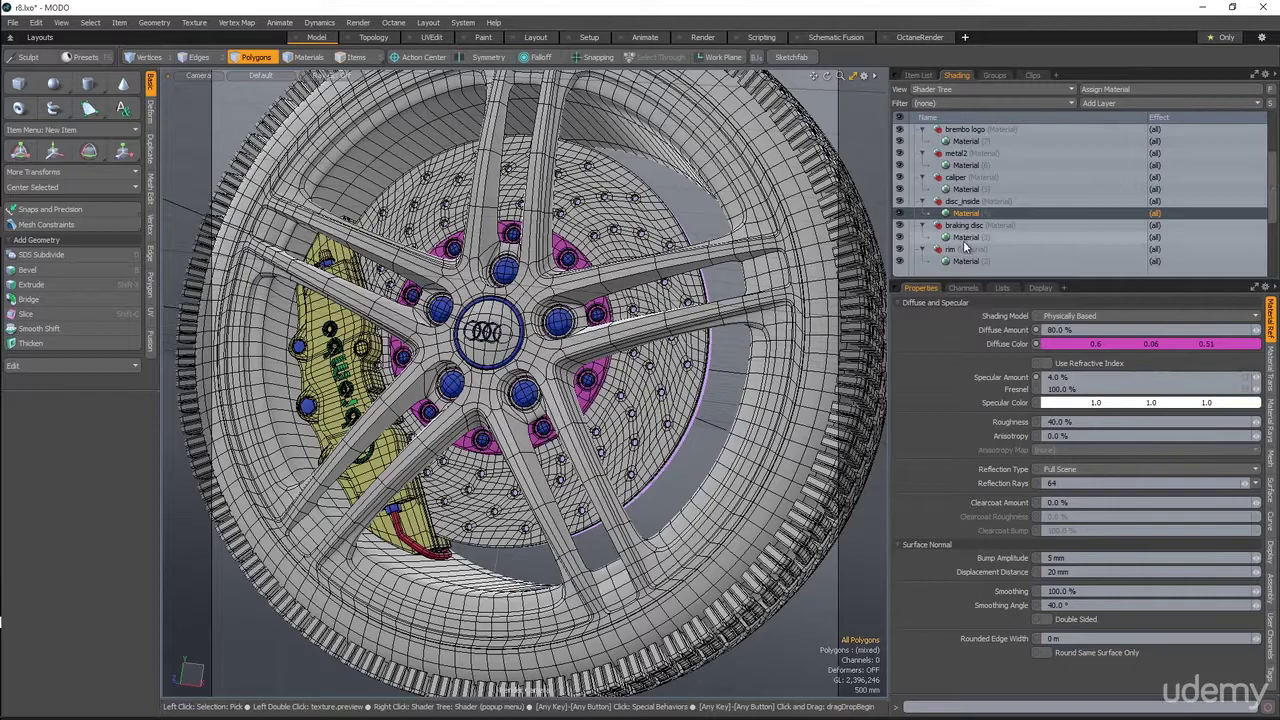
Step: Set the braking disc material's diffuse colour to cyan blue, RGB 0.05, 0.46, 0.6
left_click(966, 237)
left_click(1063, 343)
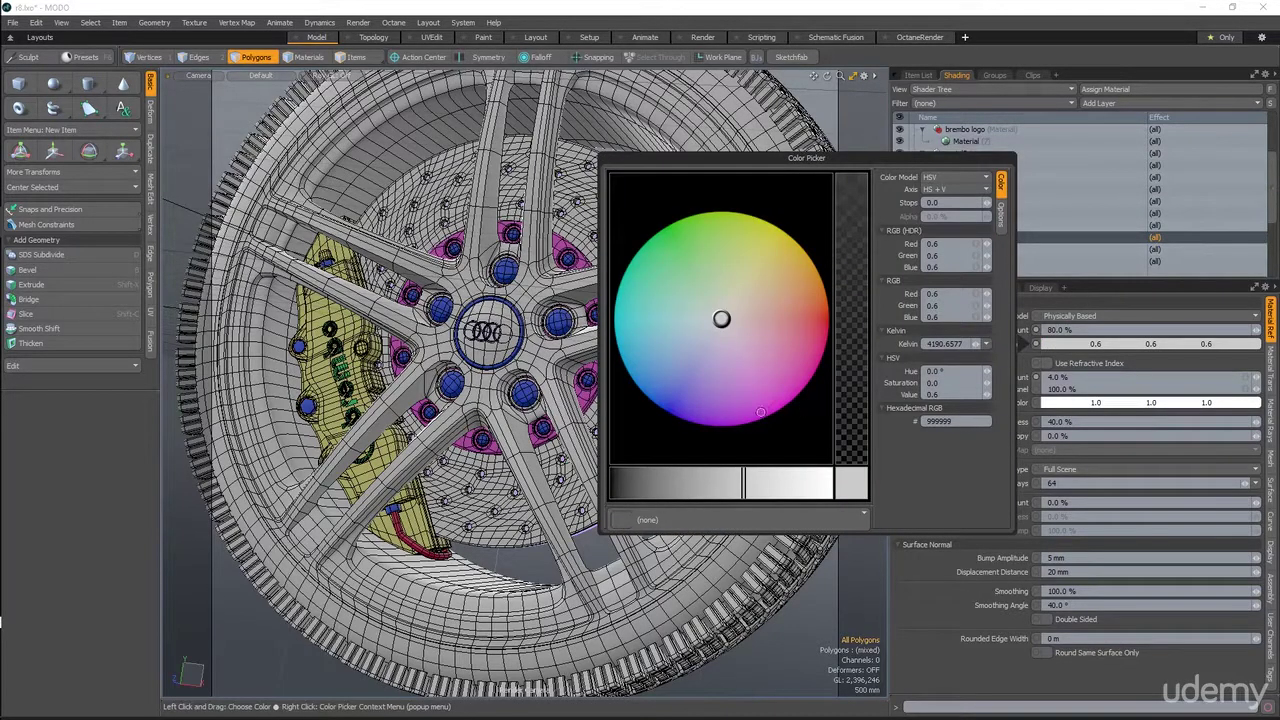
left_click(625, 345)
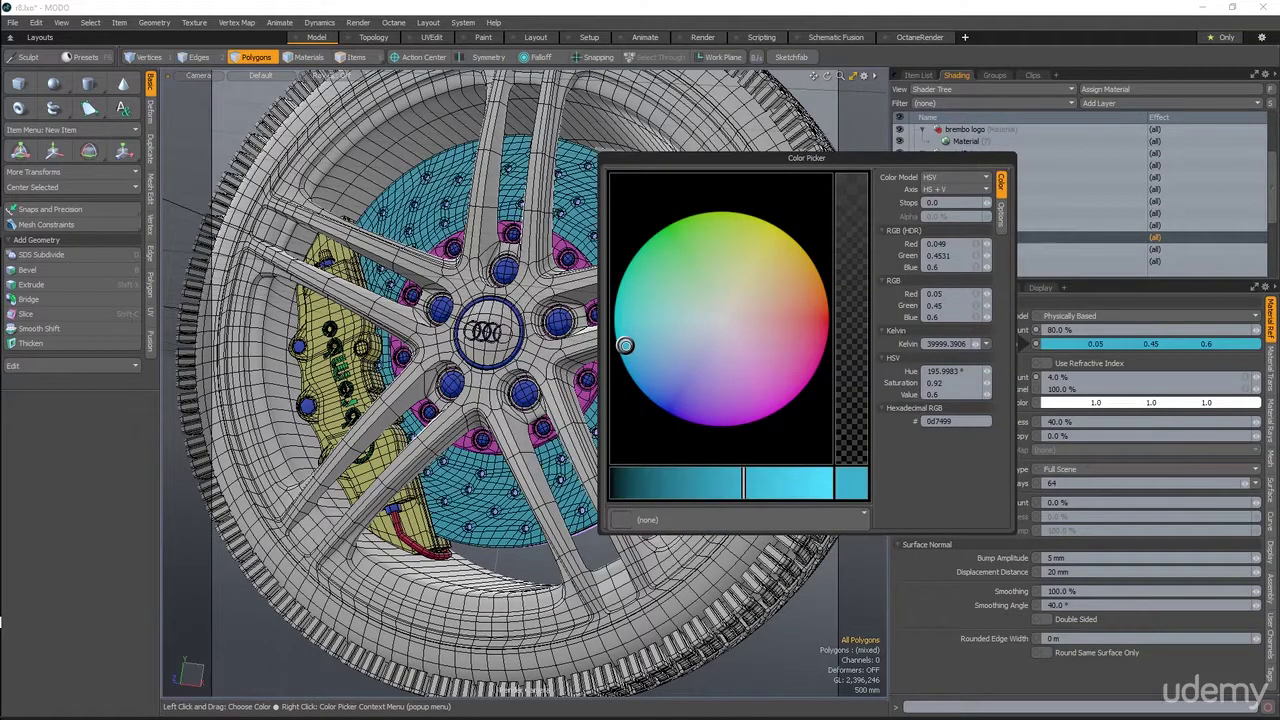
Step: Set the rim material's diffuse colour to orange, RGB 0.6, 0.14, 0.0
scroll(992, 196, "down", 3)
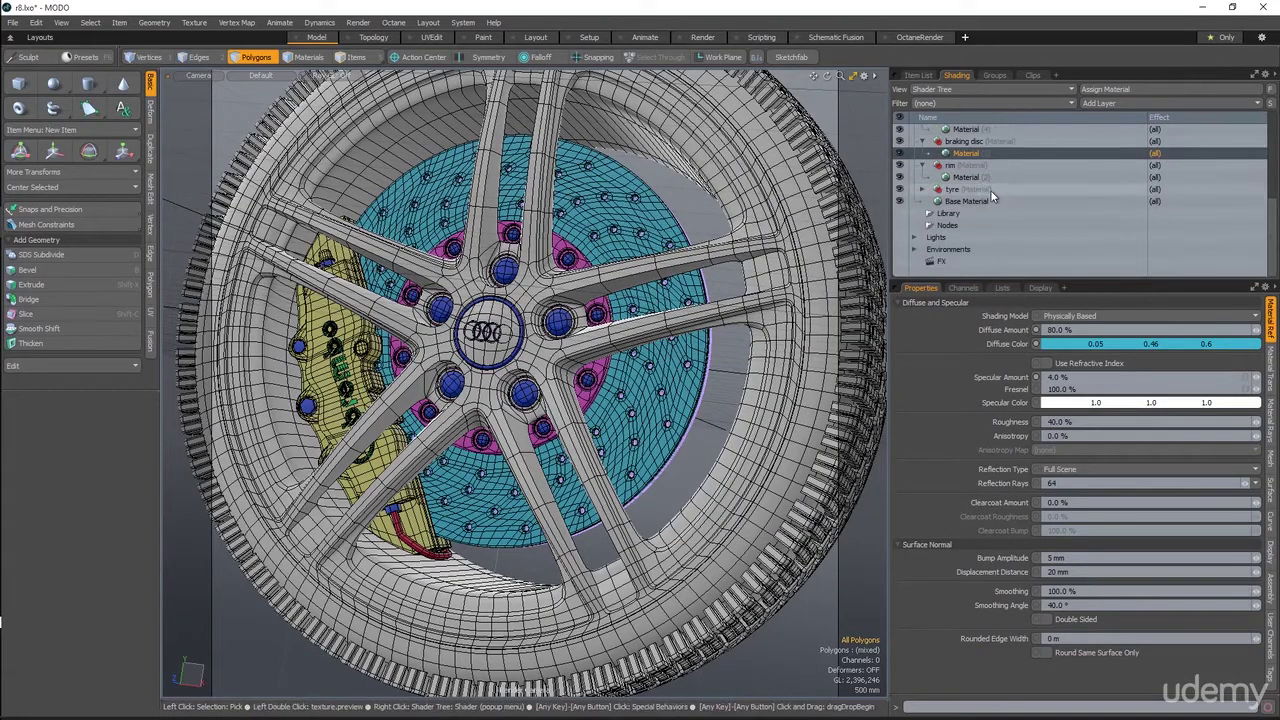
left_click(965, 177)
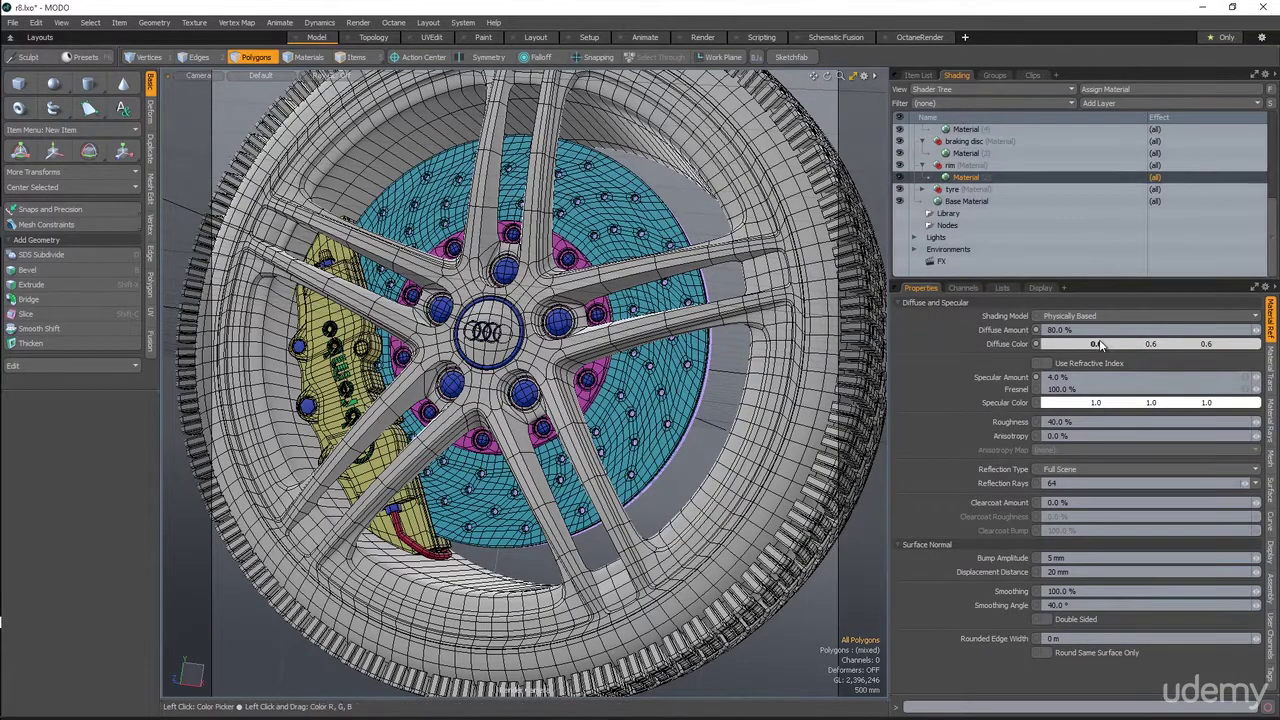
left_click(1070, 343)
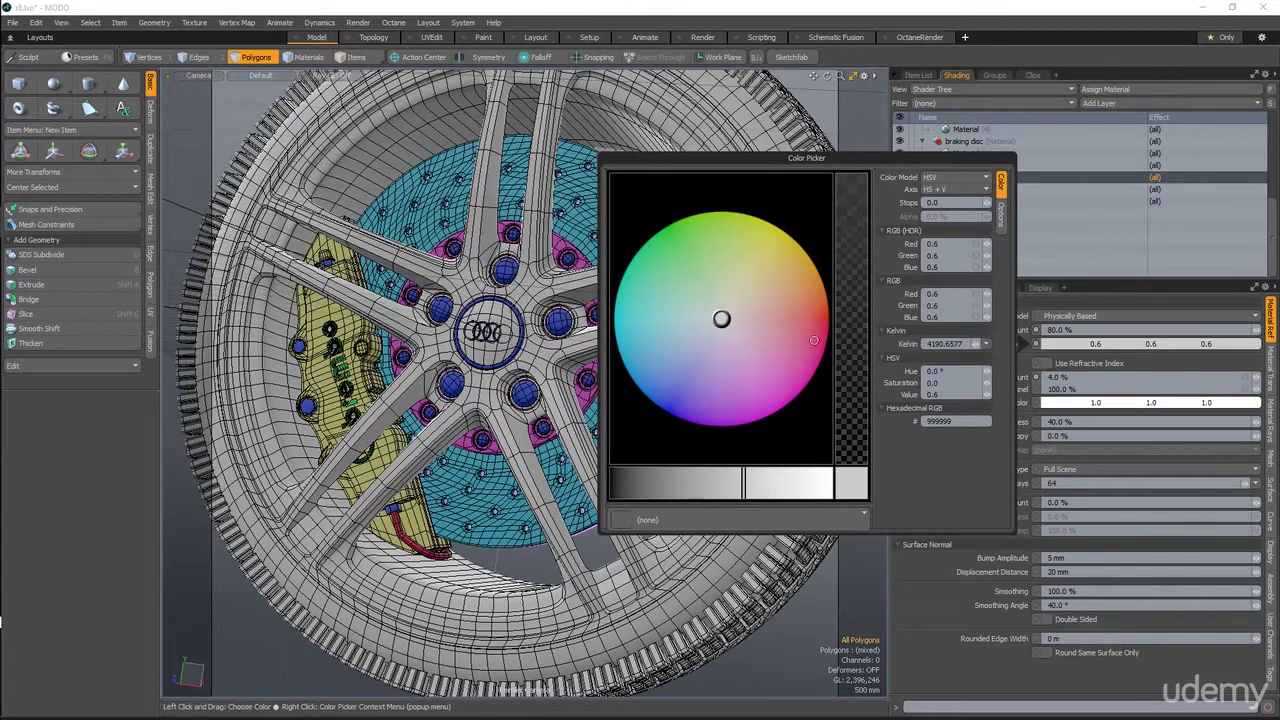
left_click(822, 292)
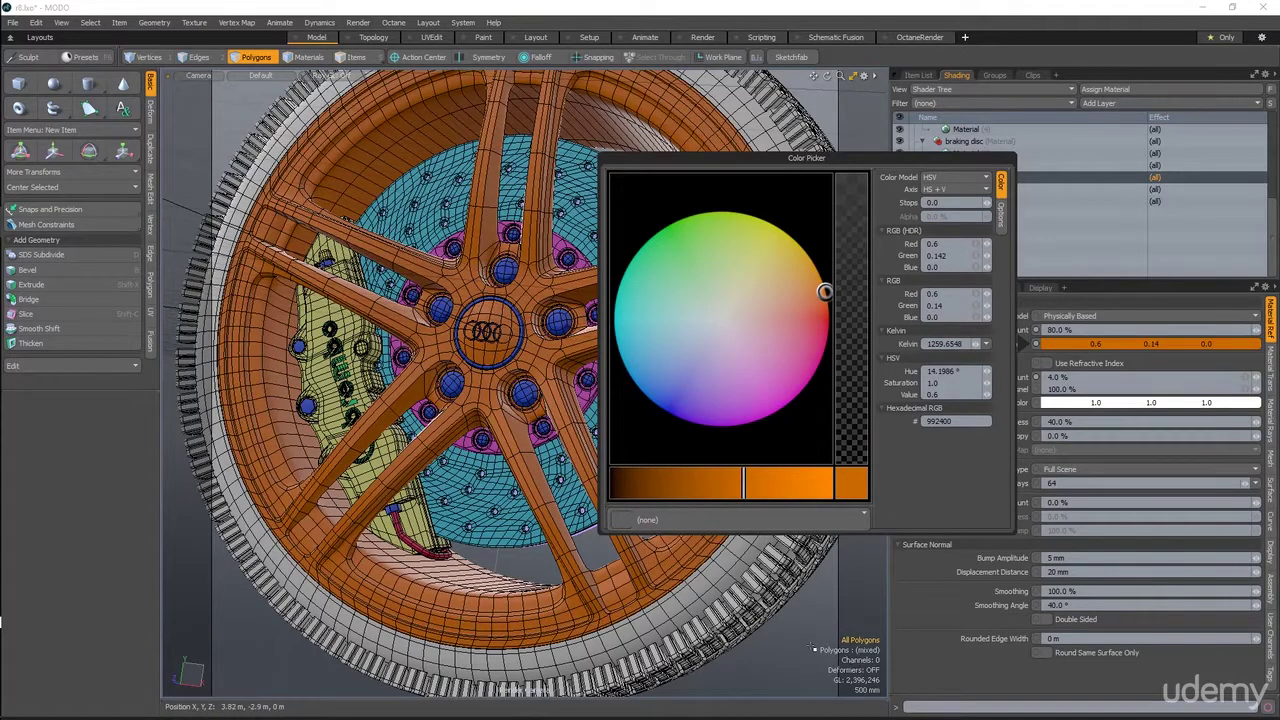
Step: Expand the tyre material group and darken its material's diffuse colour to near black, RGB 0.03, 0.03, 0.03
left_click(923, 189)
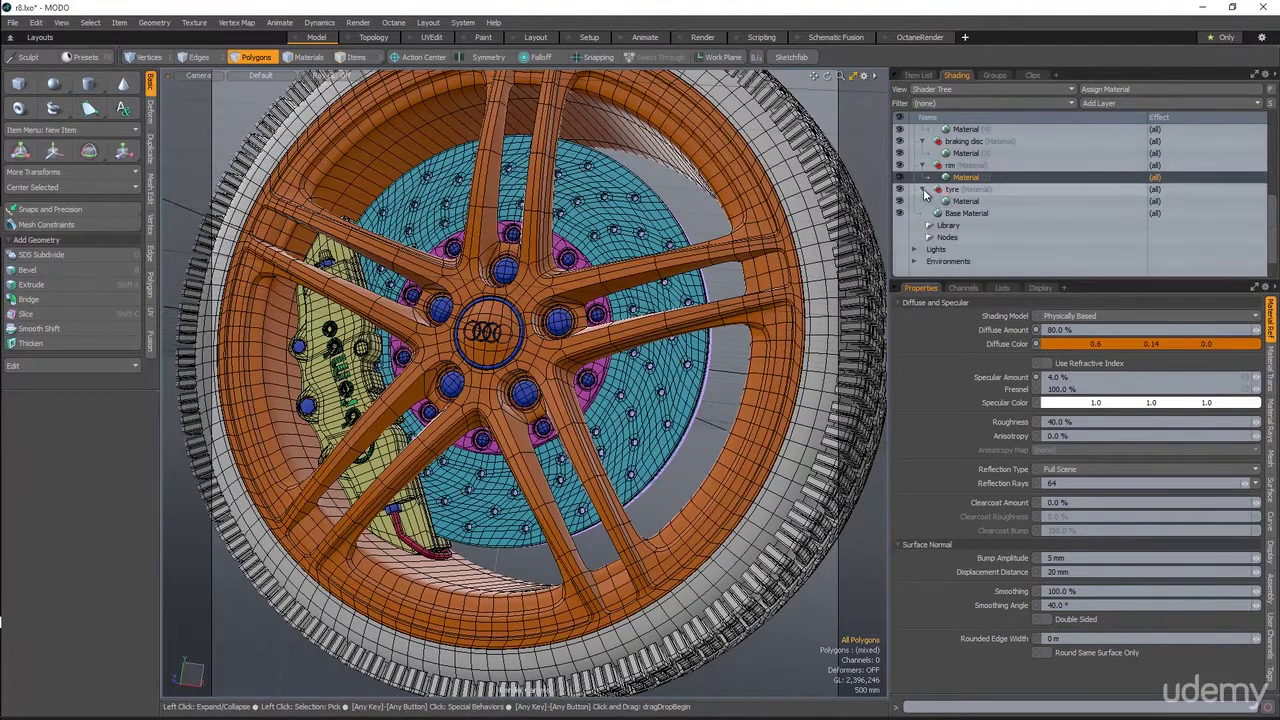
left_click(966, 201)
left_click(1081, 344)
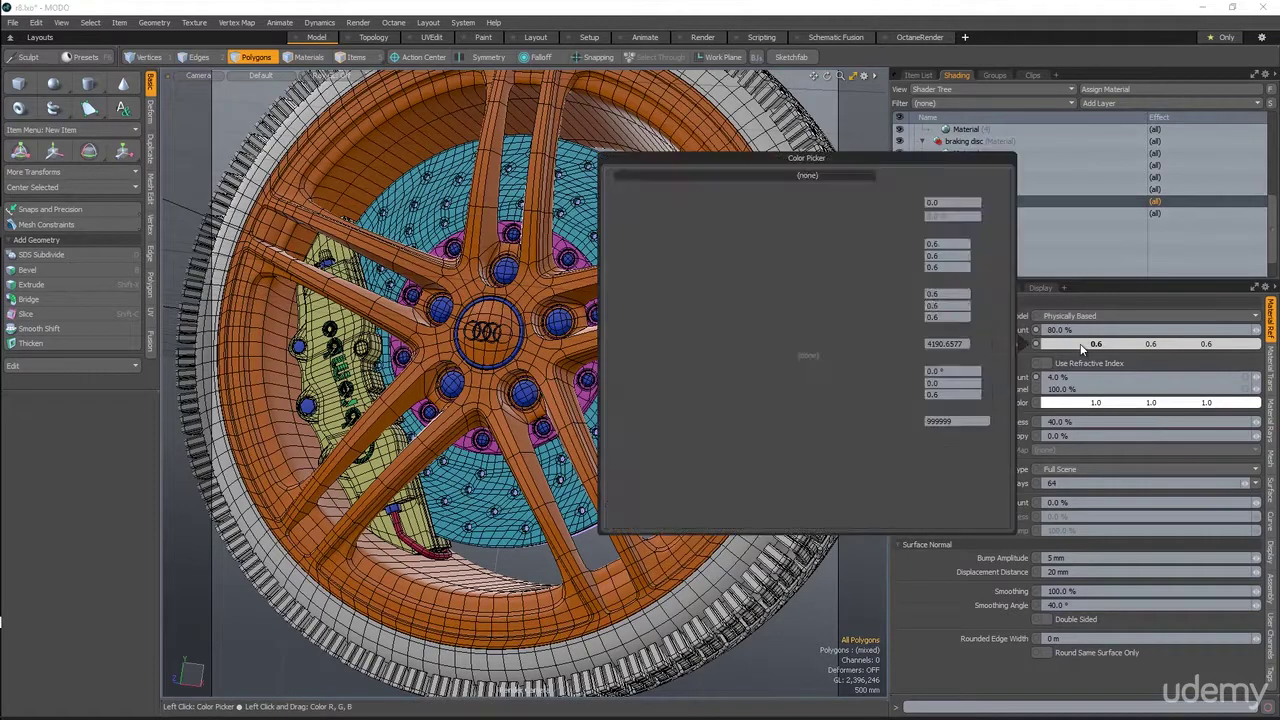
left_click_drag(659, 481, 621, 481)
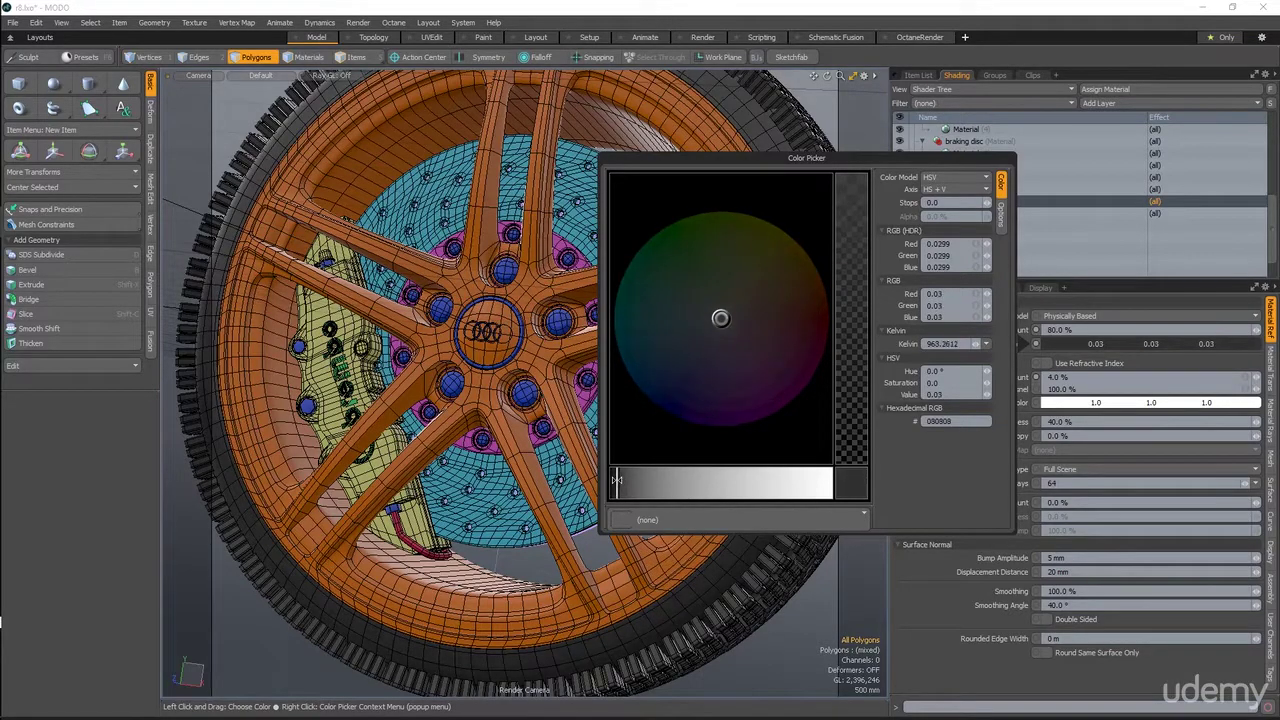
scroll(522, 408, "down", 2)
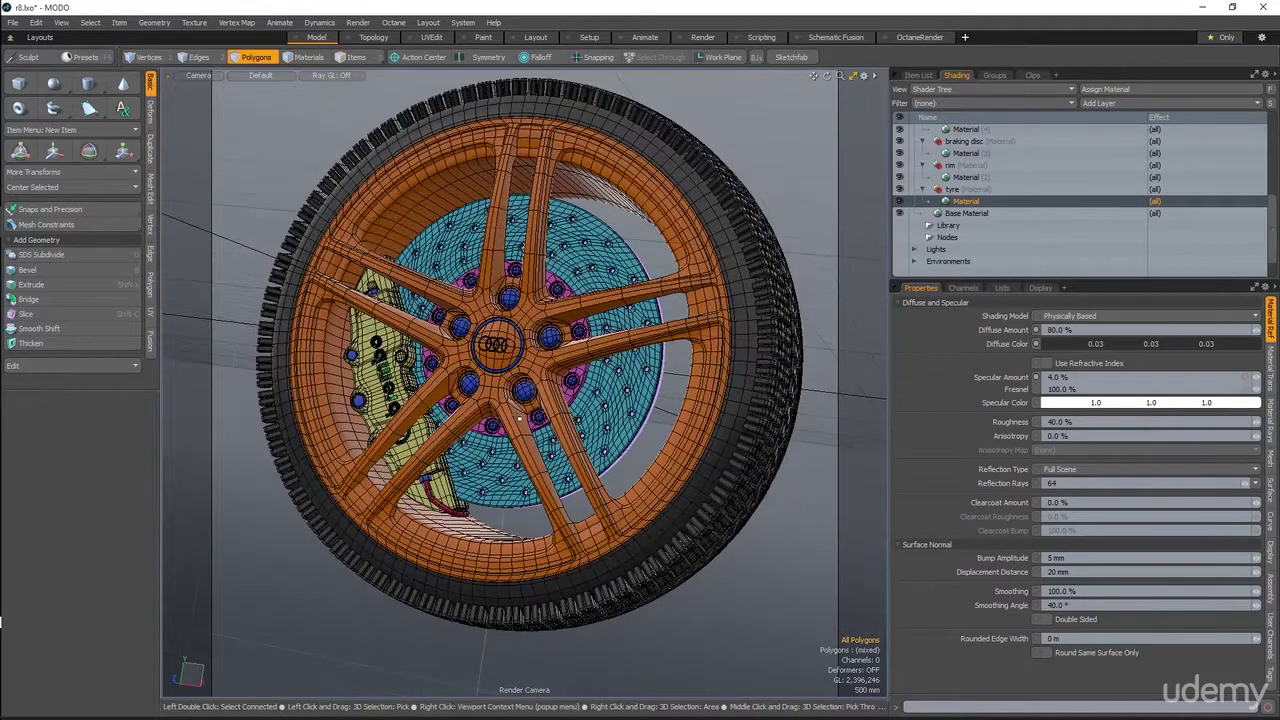
left_click_drag(540, 386, 621, 395, "alt")
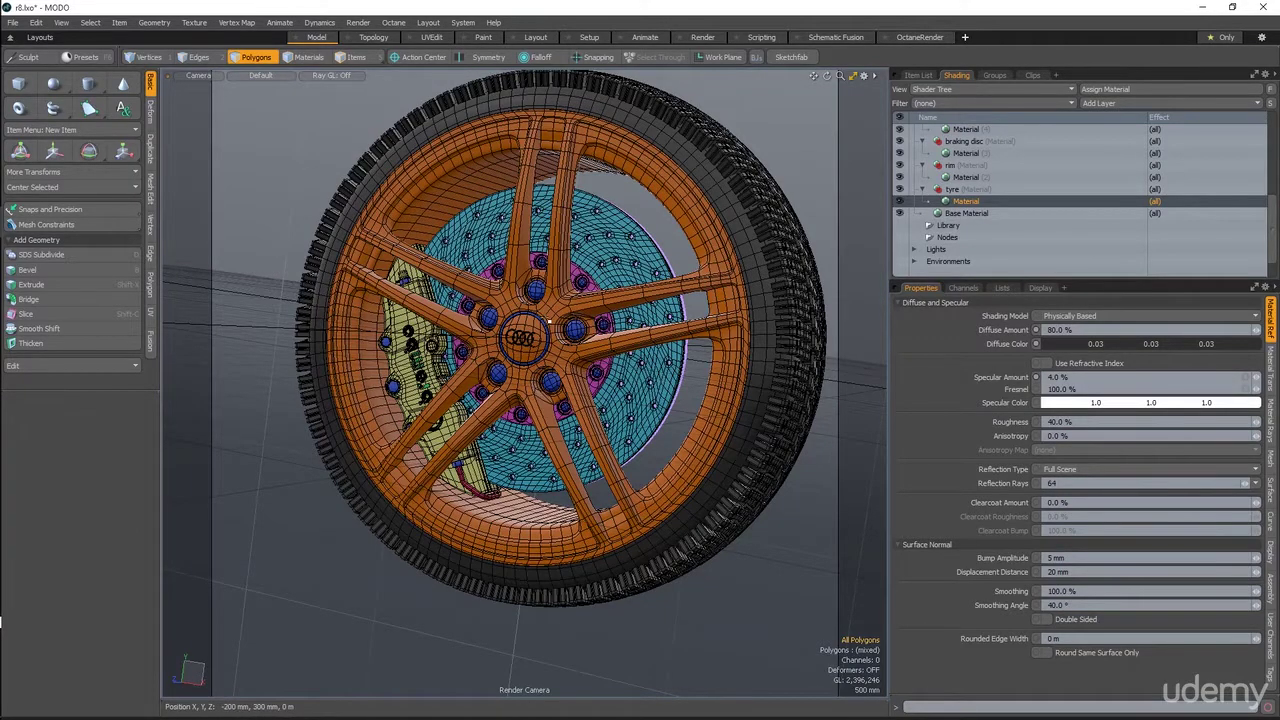
Step: Inspect the coloured wheel around the brake caliper, make the caliper details mesh active and return to polygon selection
left_click_drag(549, 322, 606, 352, "alt")
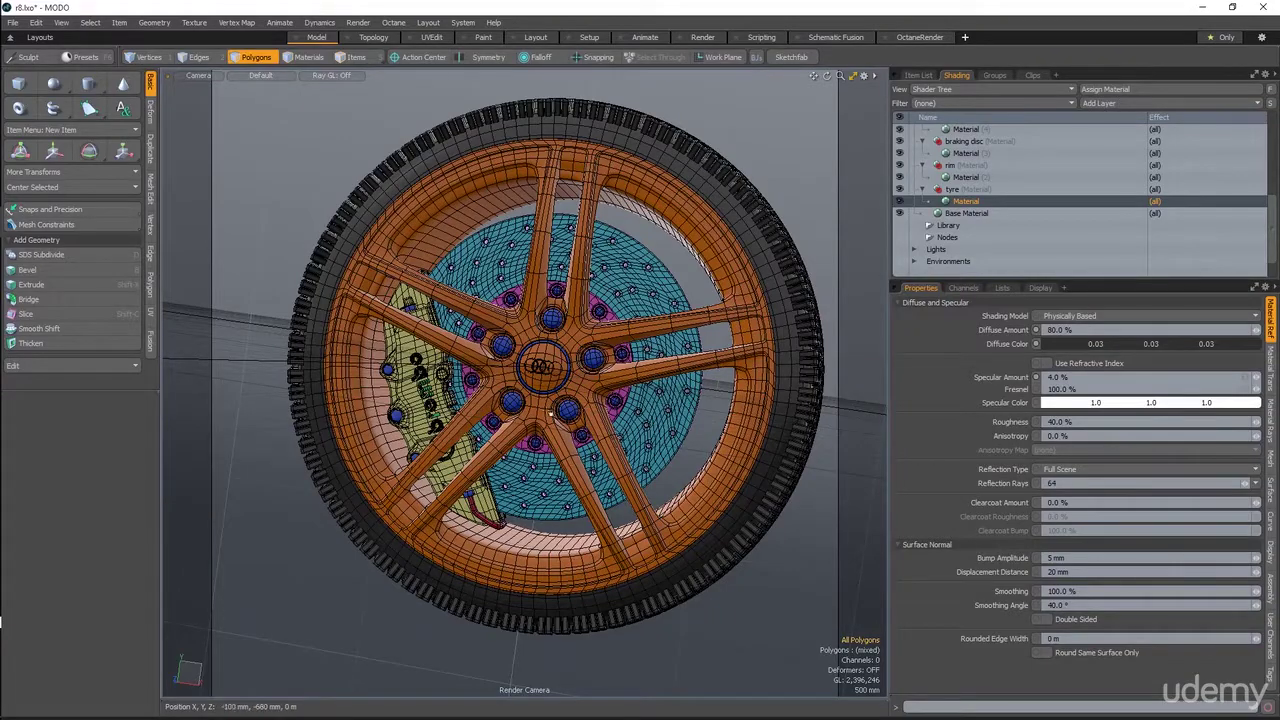
left_click_drag(549, 412, 645, 462, "alt")
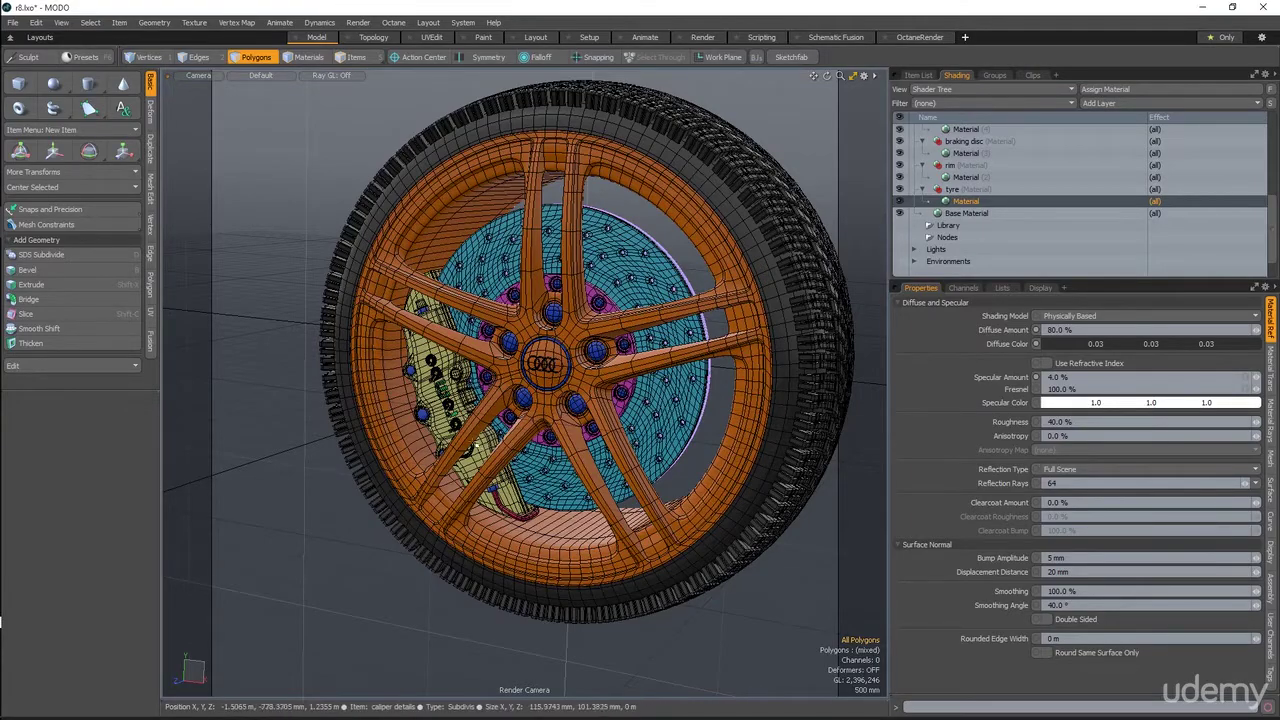
left_click_drag(561, 340, 610, 340, "alt")
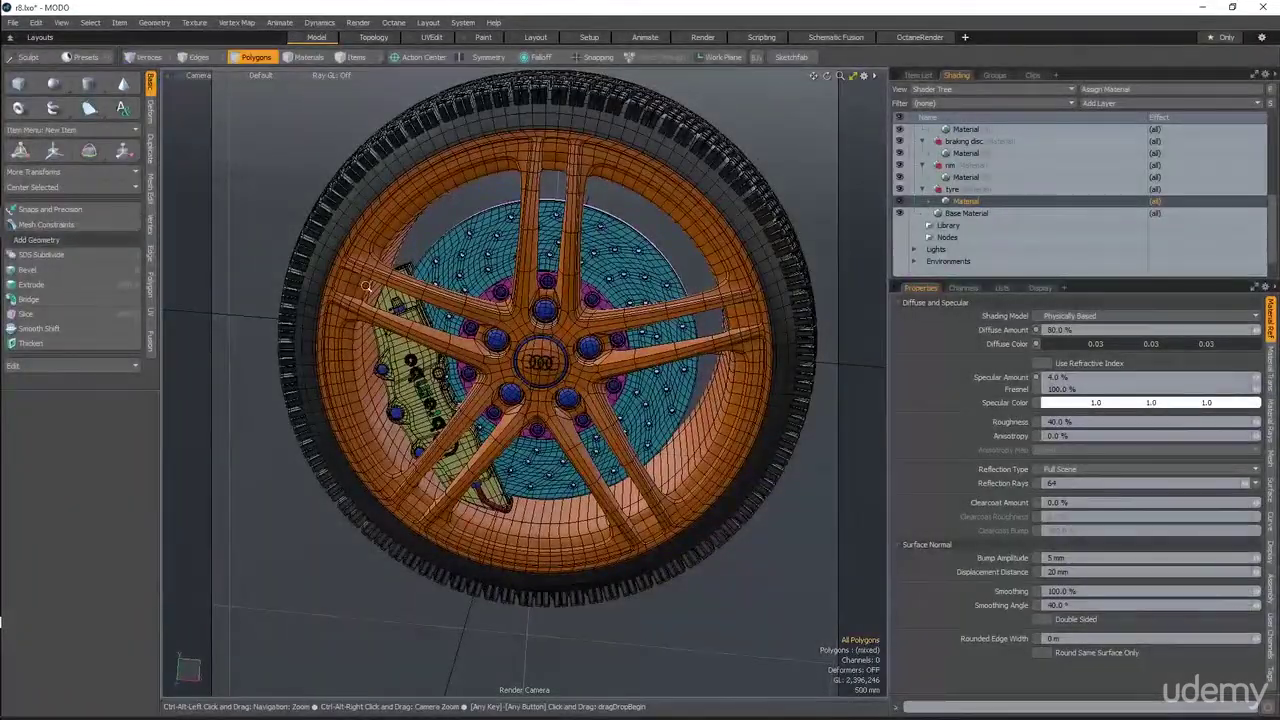
scroll(353, 290, "up", 5)
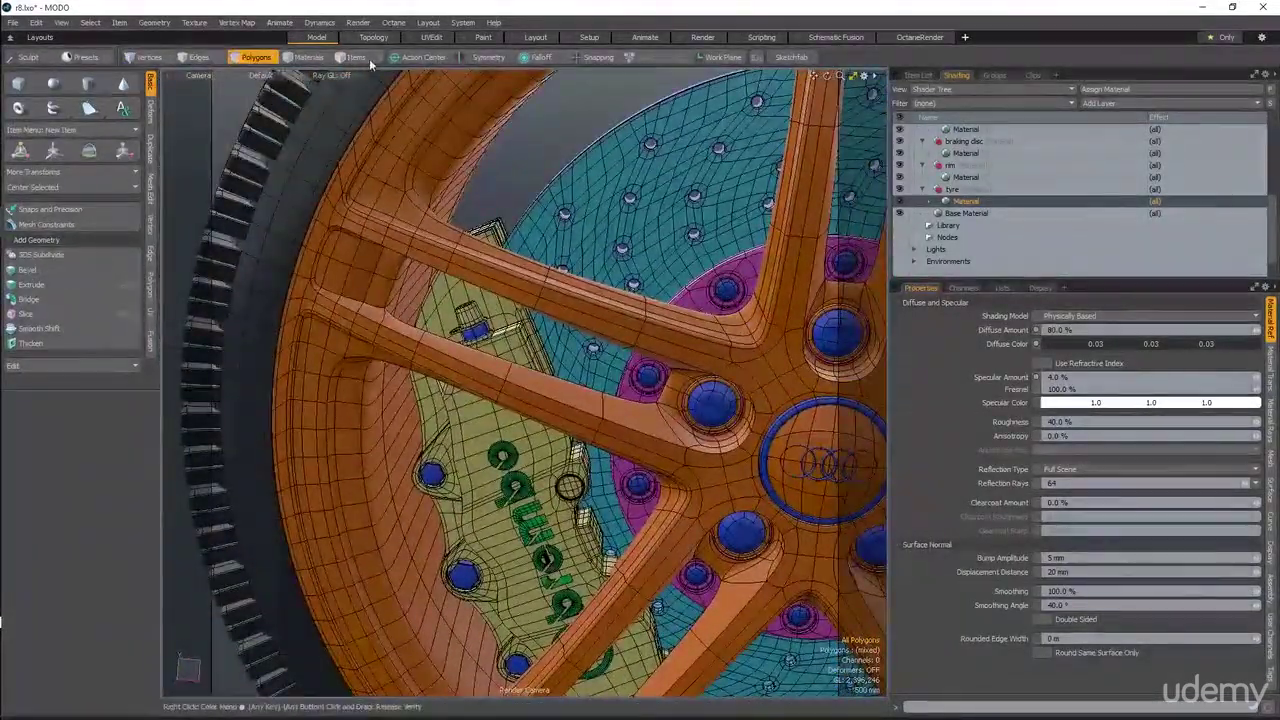
left_click(355, 57)
left_click(255, 57)
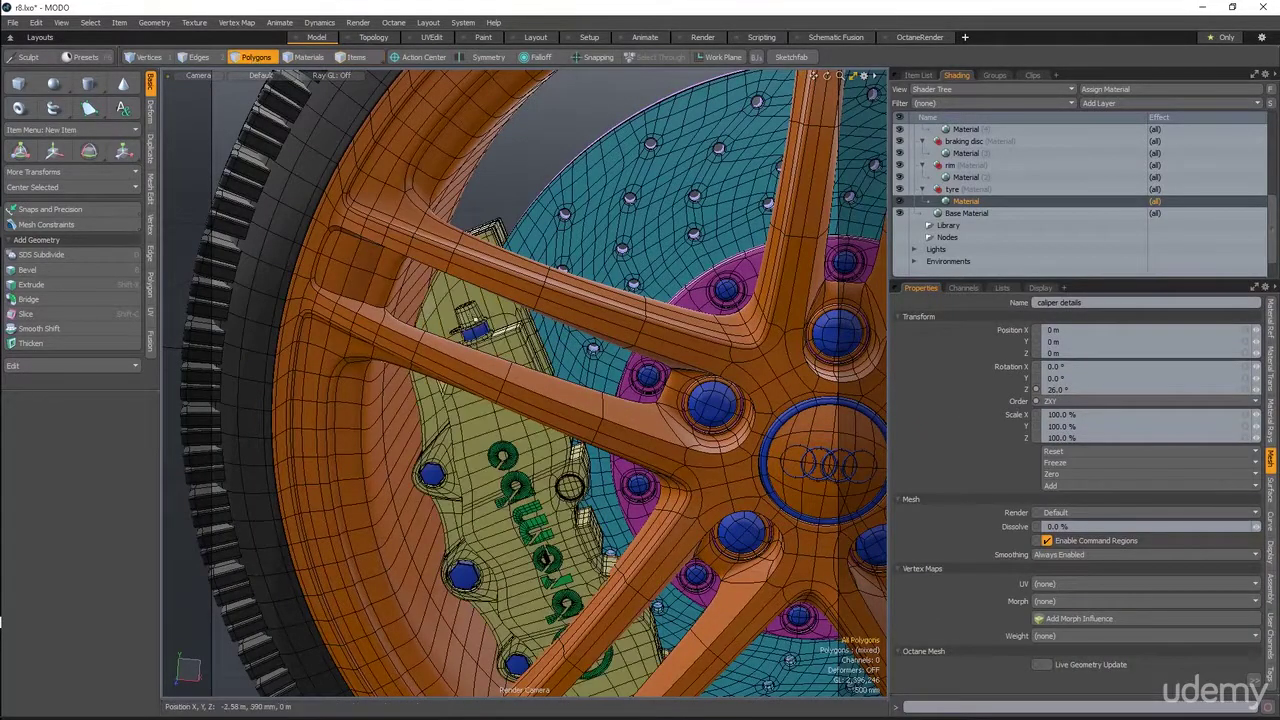
Step: Select all polygons of the small cap above the caliper's upper blue bolt and assign them the existing tyre material
scroll(521, 362, "up", 4)
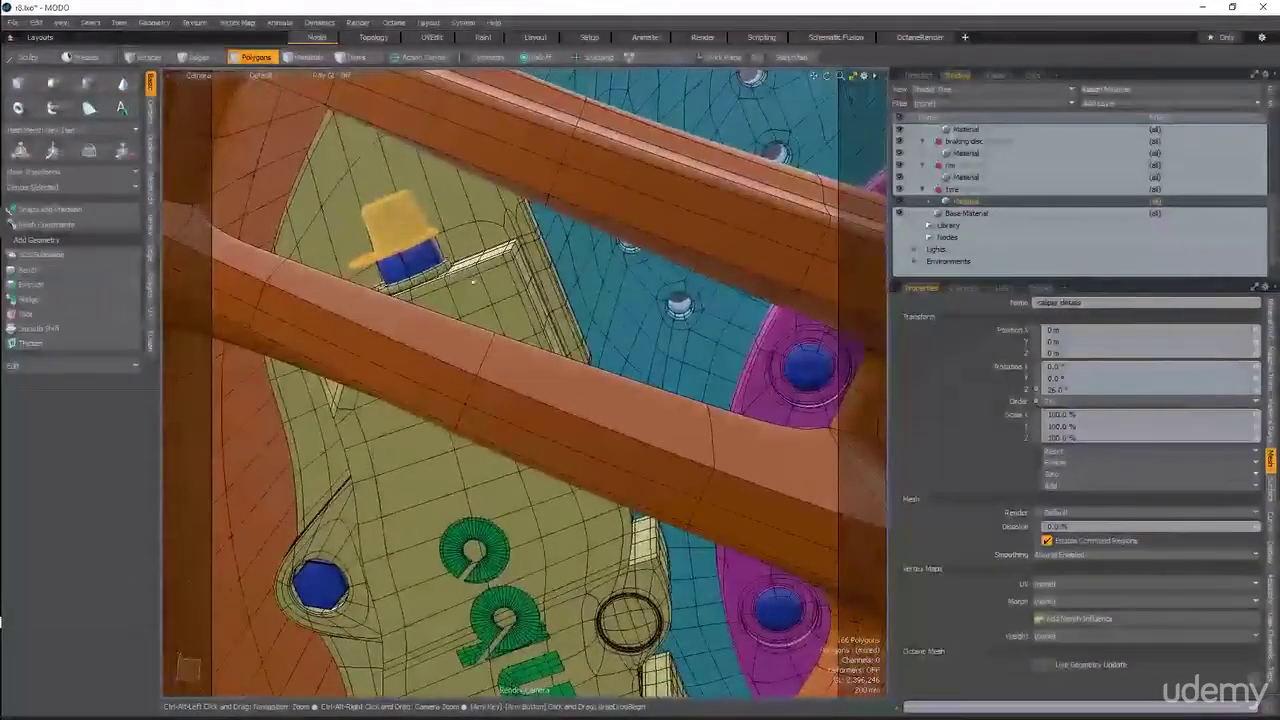
double_click(432, 275, "shift")
left_click_drag(459, 317, 430, 388, "ctrl+alt")
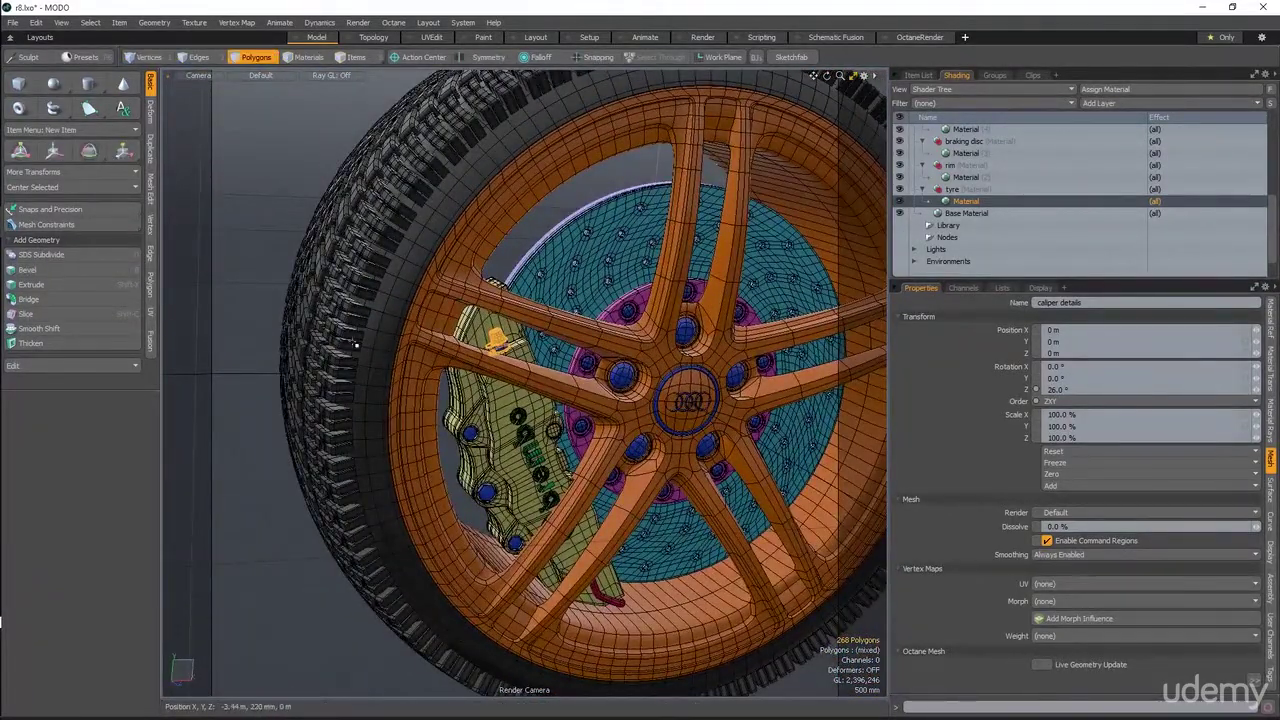
left_click_drag(356, 343, 330, 537, "alt")
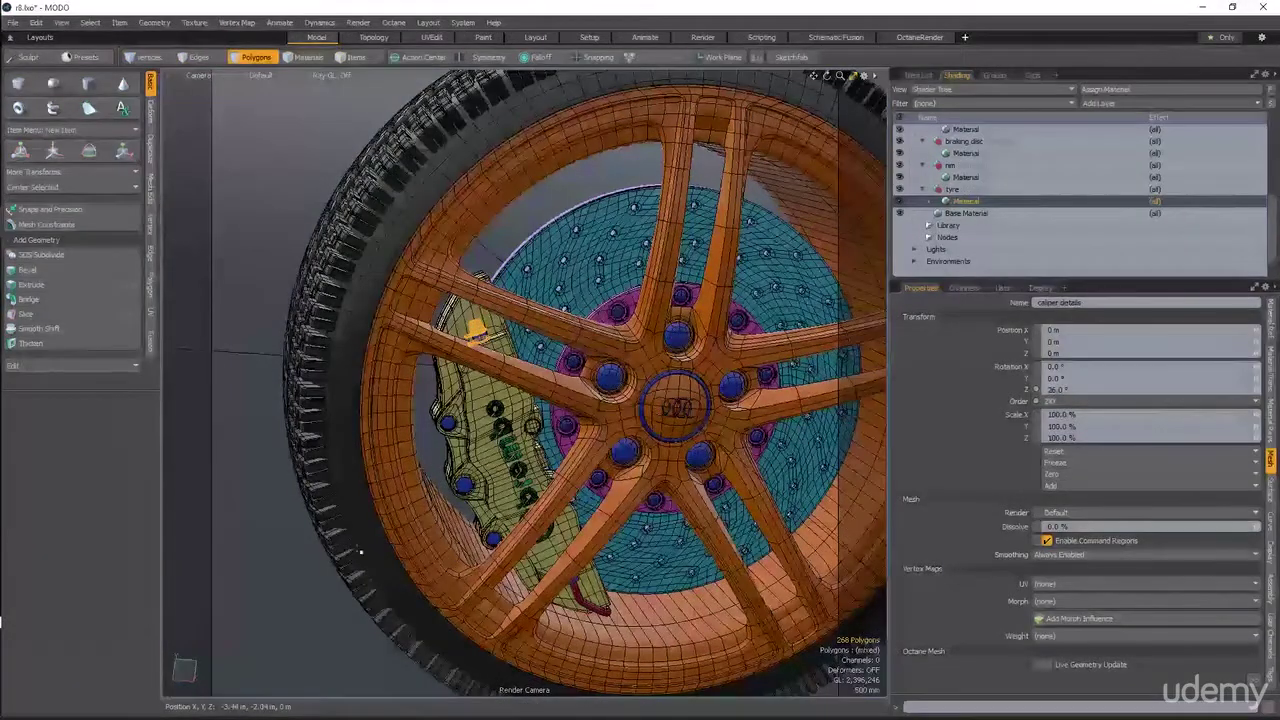
left_click_drag(330, 400, 400, 325, "alt")
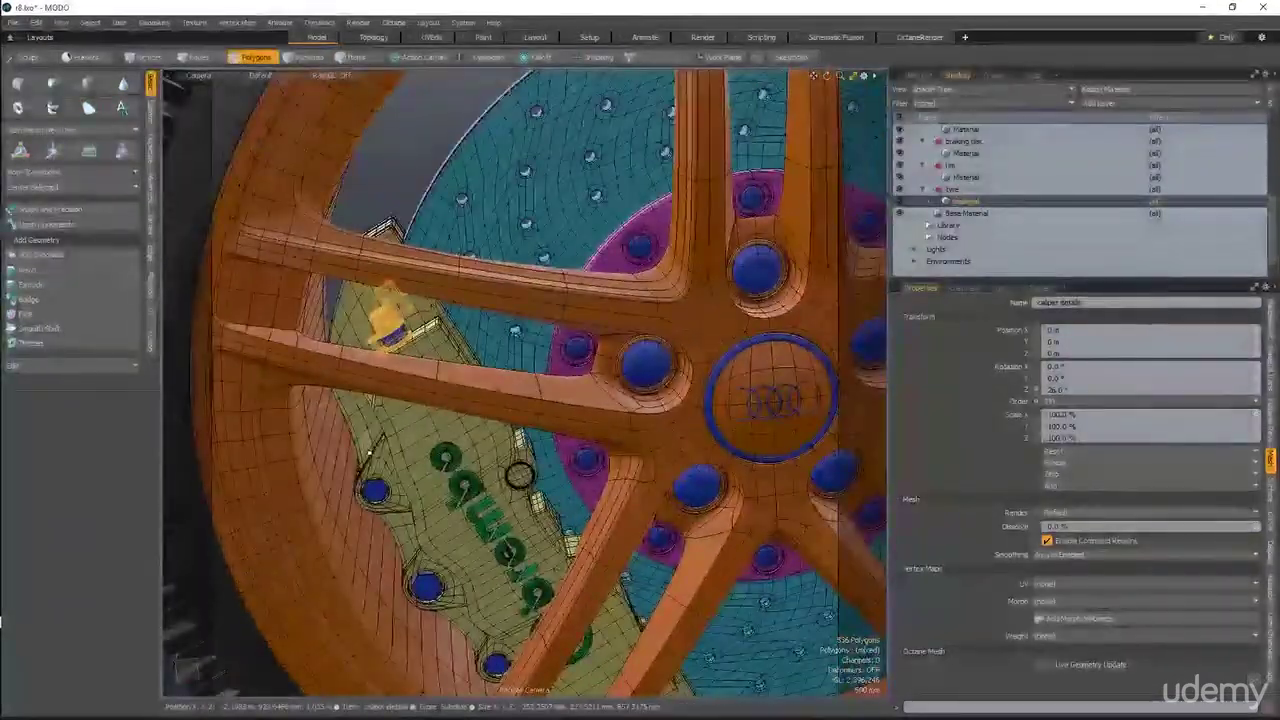
key("m")
left_click(616, 305)
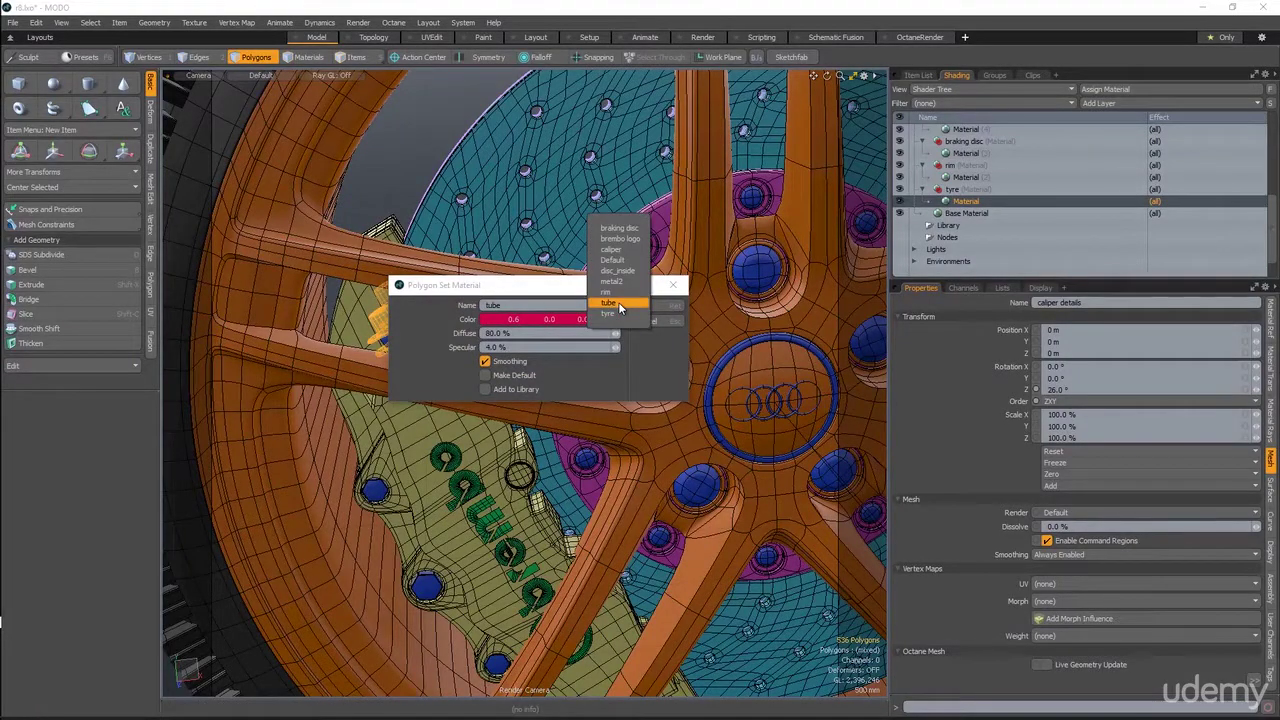
left_click(616, 304)
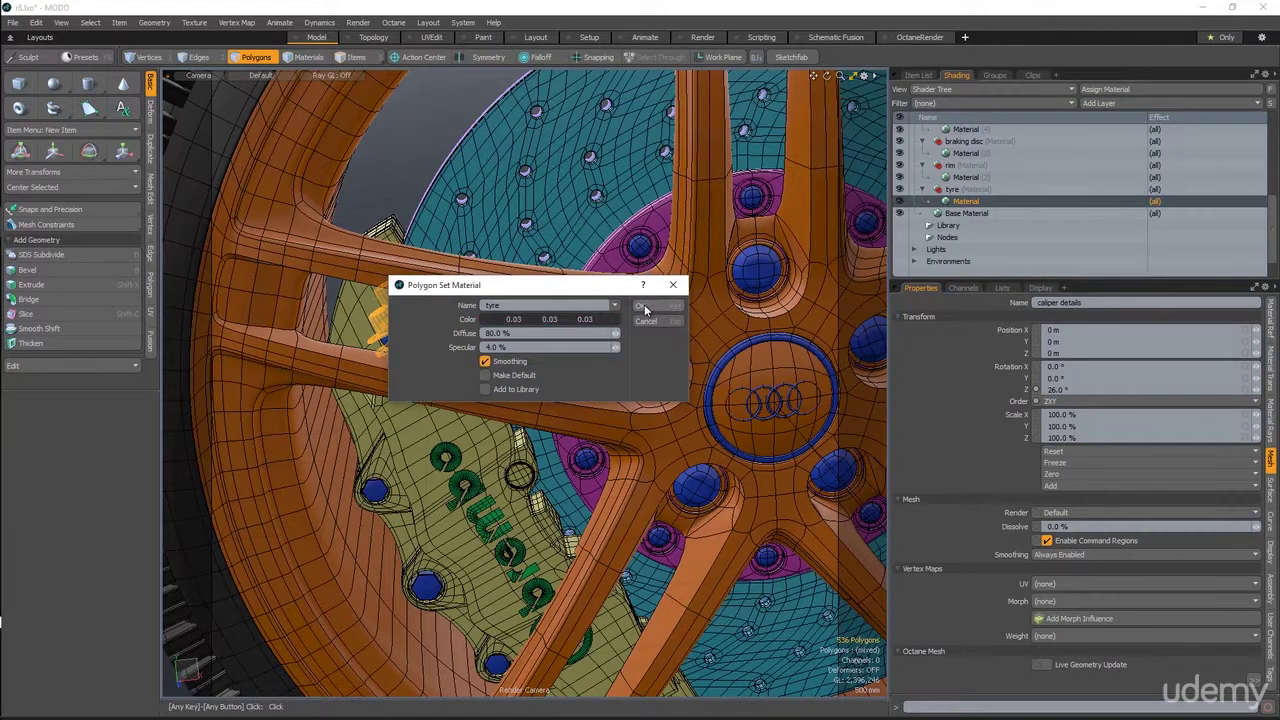
left_click(674, 306)
Step: Frame the whole wheel at an angle and open a live render preview of it beside the shader tree
scroll(564, 371, "down", 5)
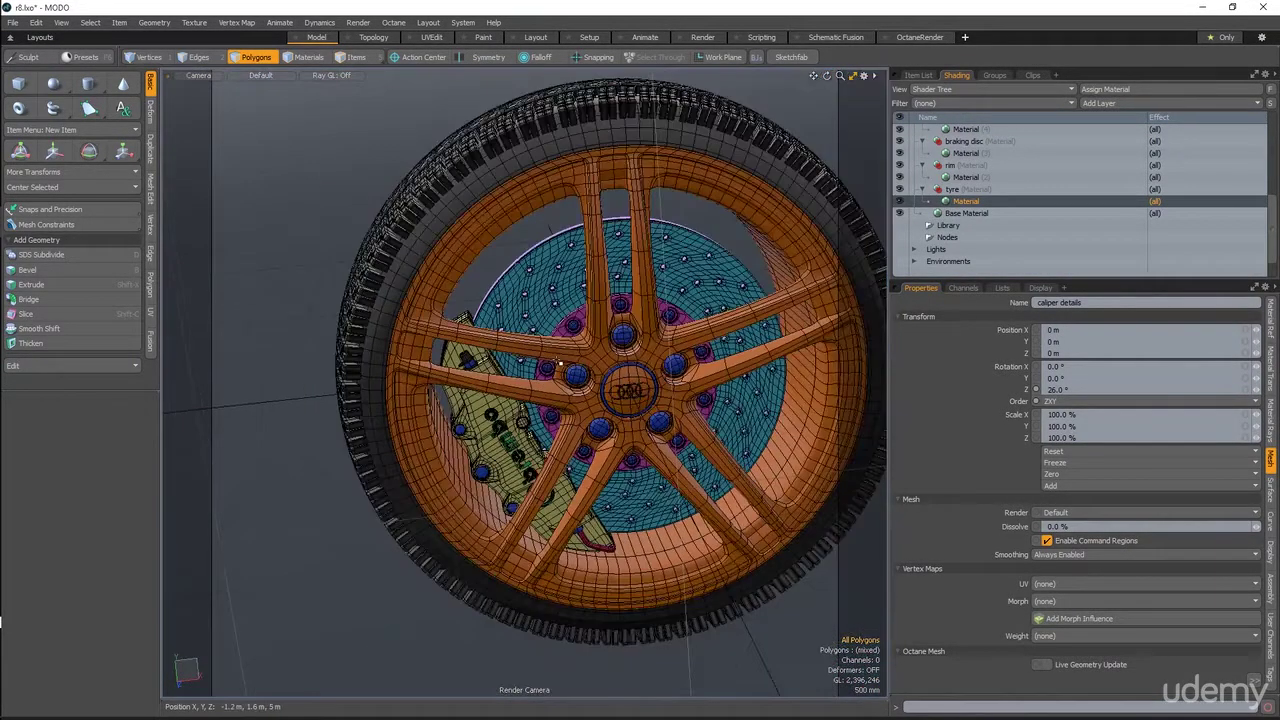
left_click_drag(592, 372, 570, 466, "alt")
left_click_drag(570, 466, 559, 387, "alt+shift")
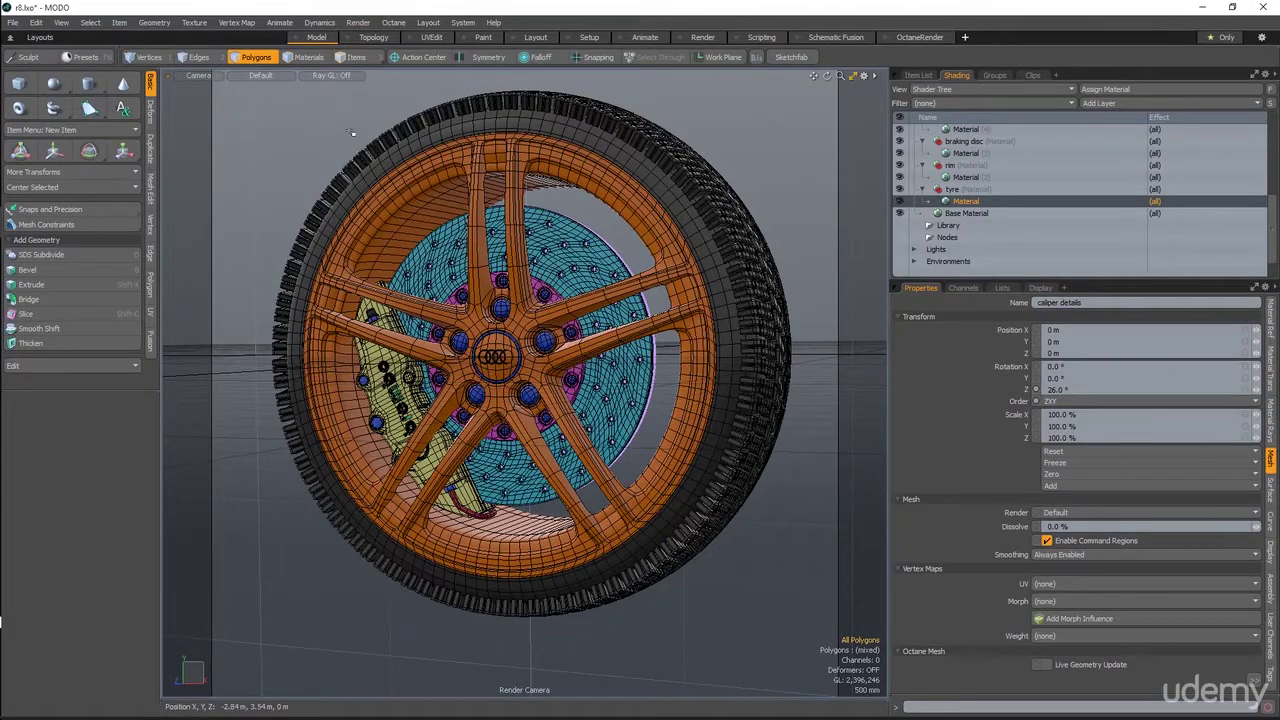
left_click(358, 22)
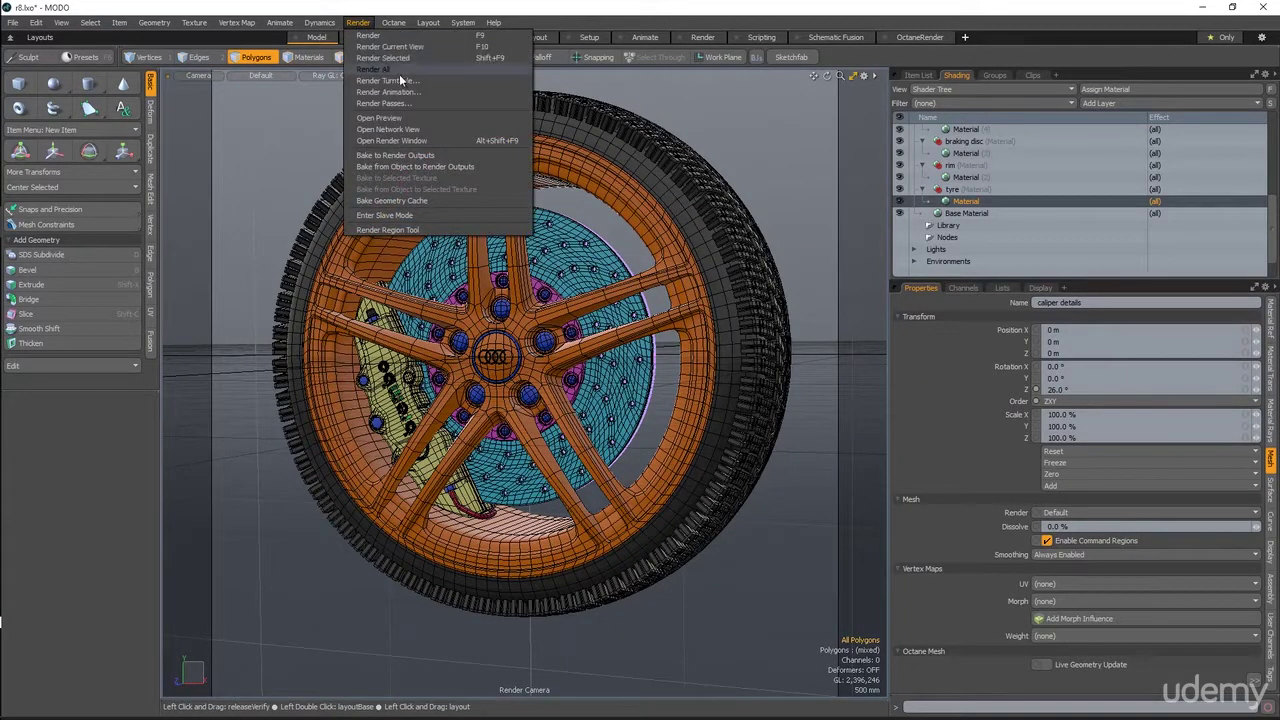
left_click(408, 116)
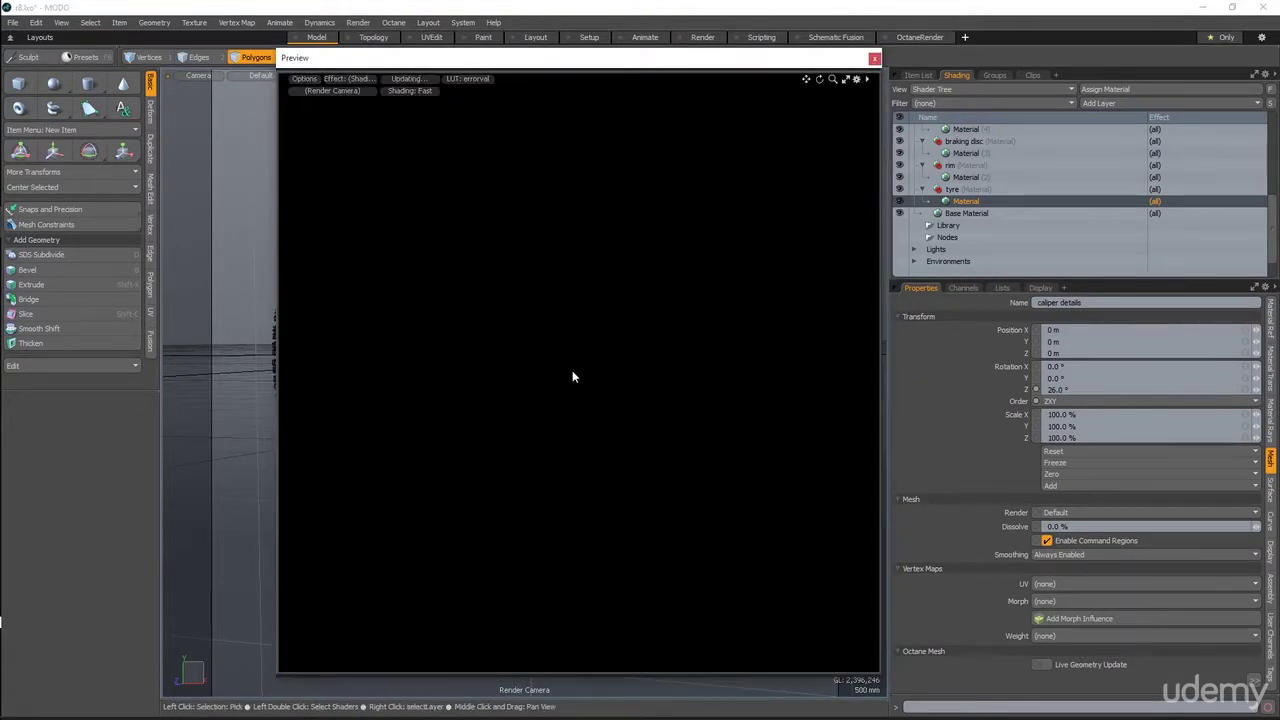
left_click_drag(514, 57, 434, 38)
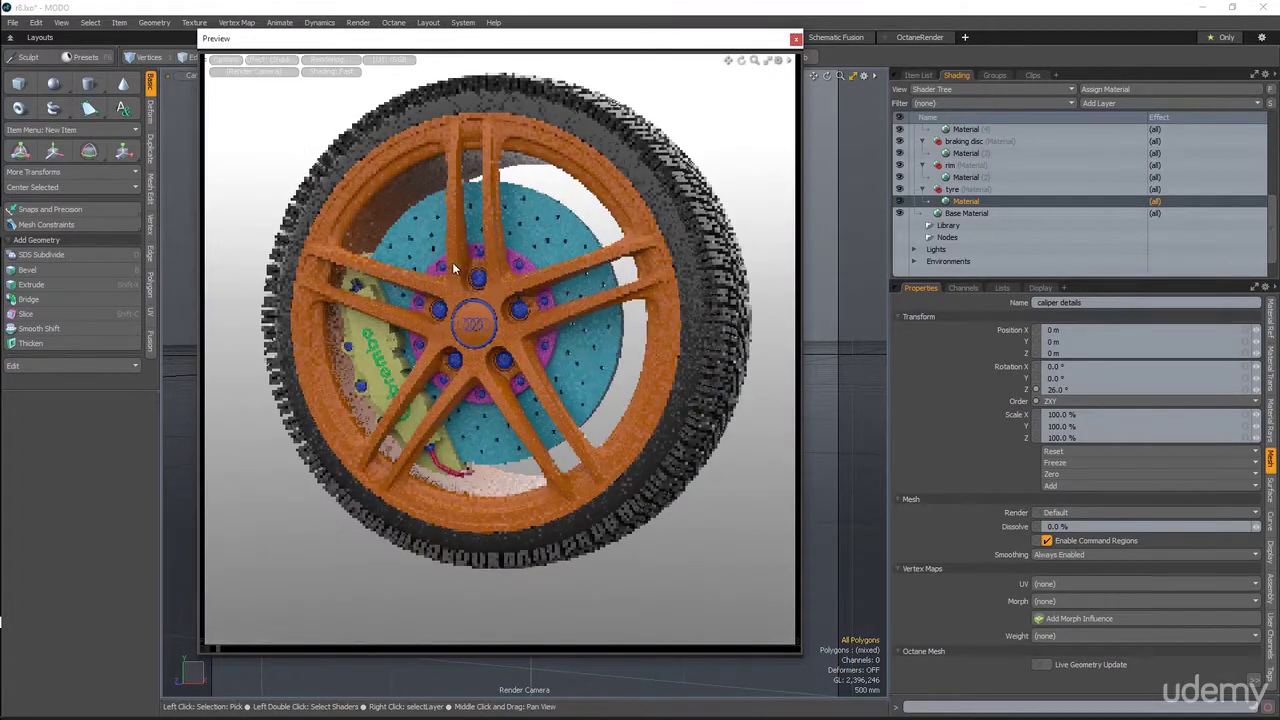
Step: Enlarge the shader tree area and show the Directional Light's properties from the scene's item list
left_click_drag(1090, 281, 1090, 361)
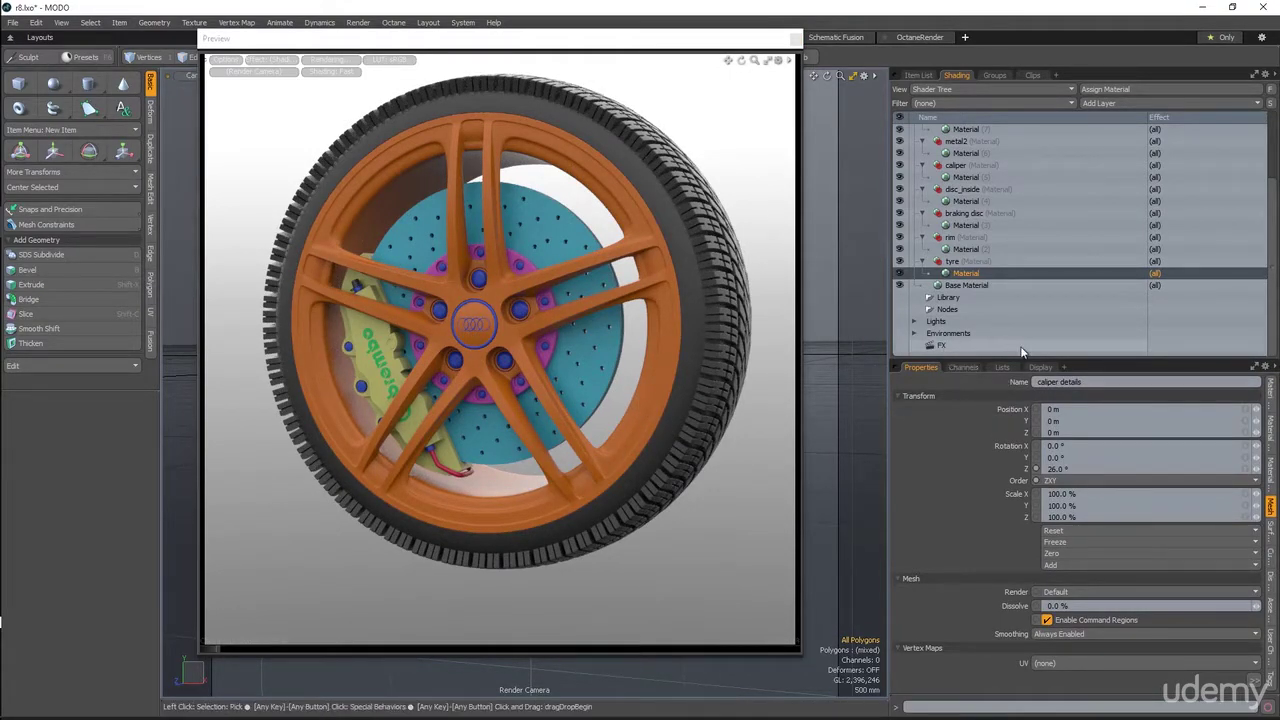
left_click(918, 75)
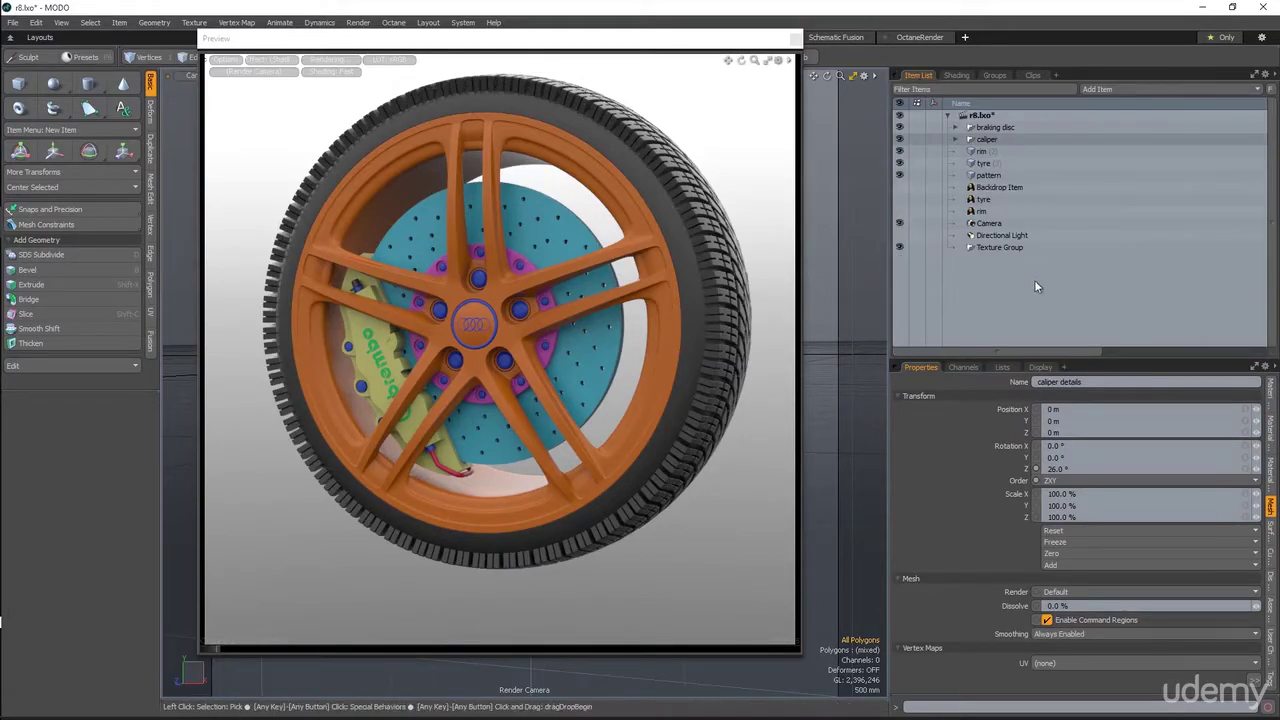
left_click(992, 235)
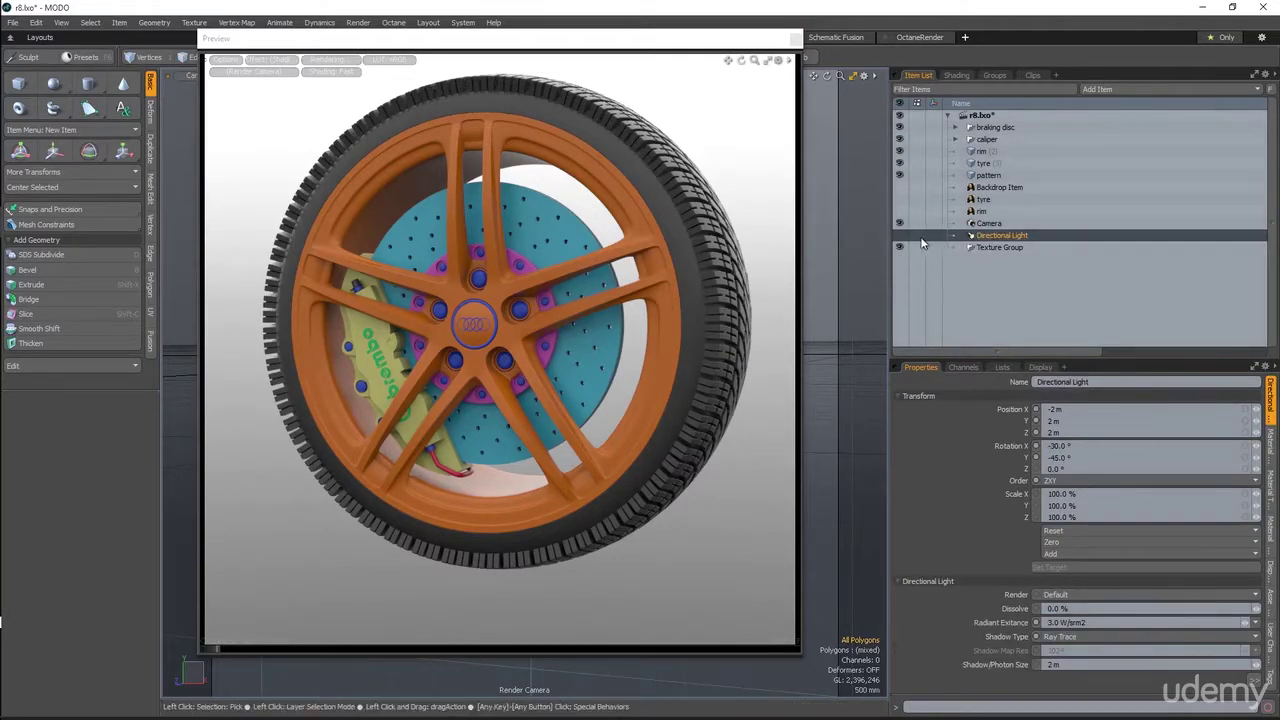
mouse_move(681, 407)
left_mouse_down("alt")
mouse_move(570, 400)
mouse_move(665, 400)
left_mouse_up("alt")
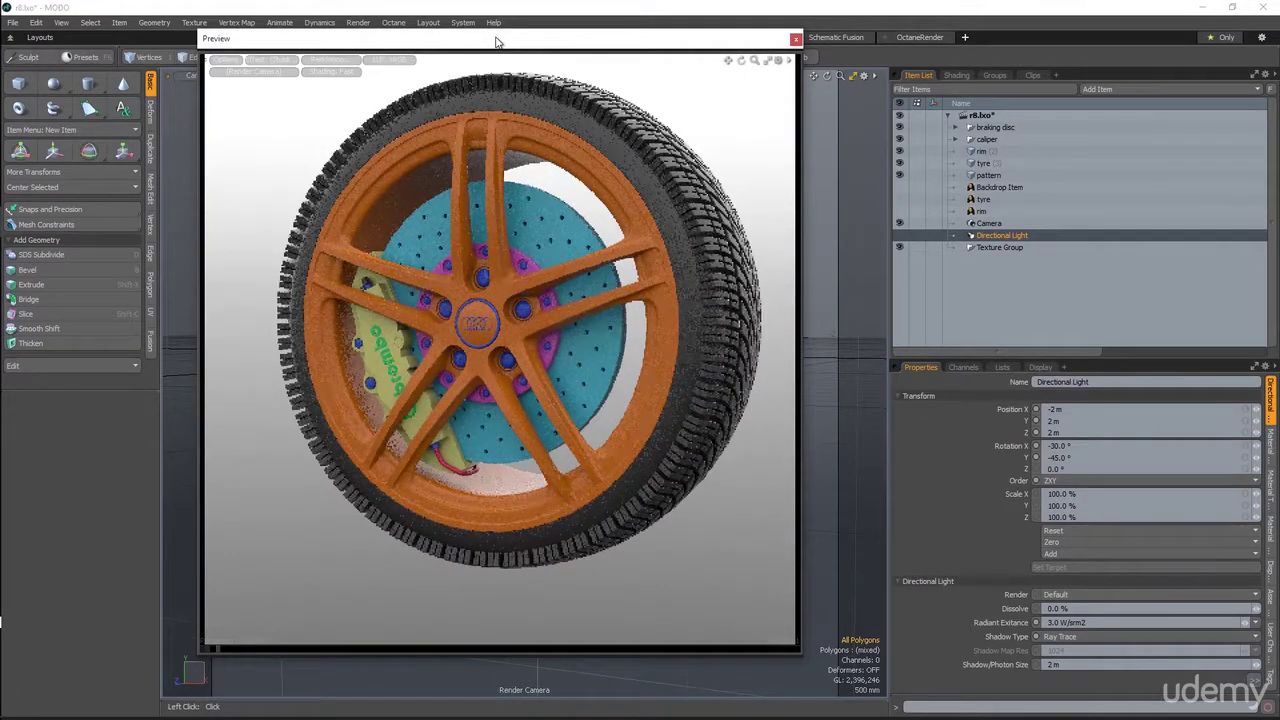
Step: Browse the indoor and outdoor environment presets, add the indoor Kitchen 01 environment to the scene and close the preset browser
left_click_drag(571, 44, 526, 153)
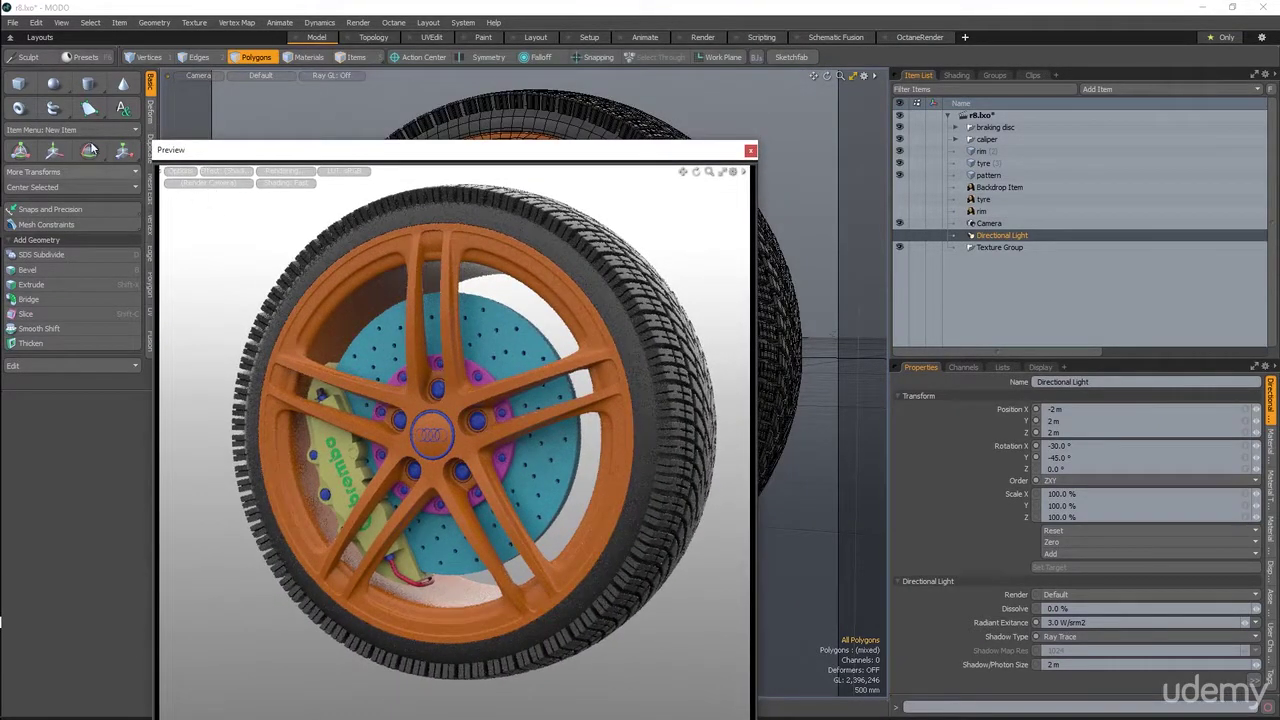
left_click(77, 57)
left_click_drag(177, 171, 267, 111)
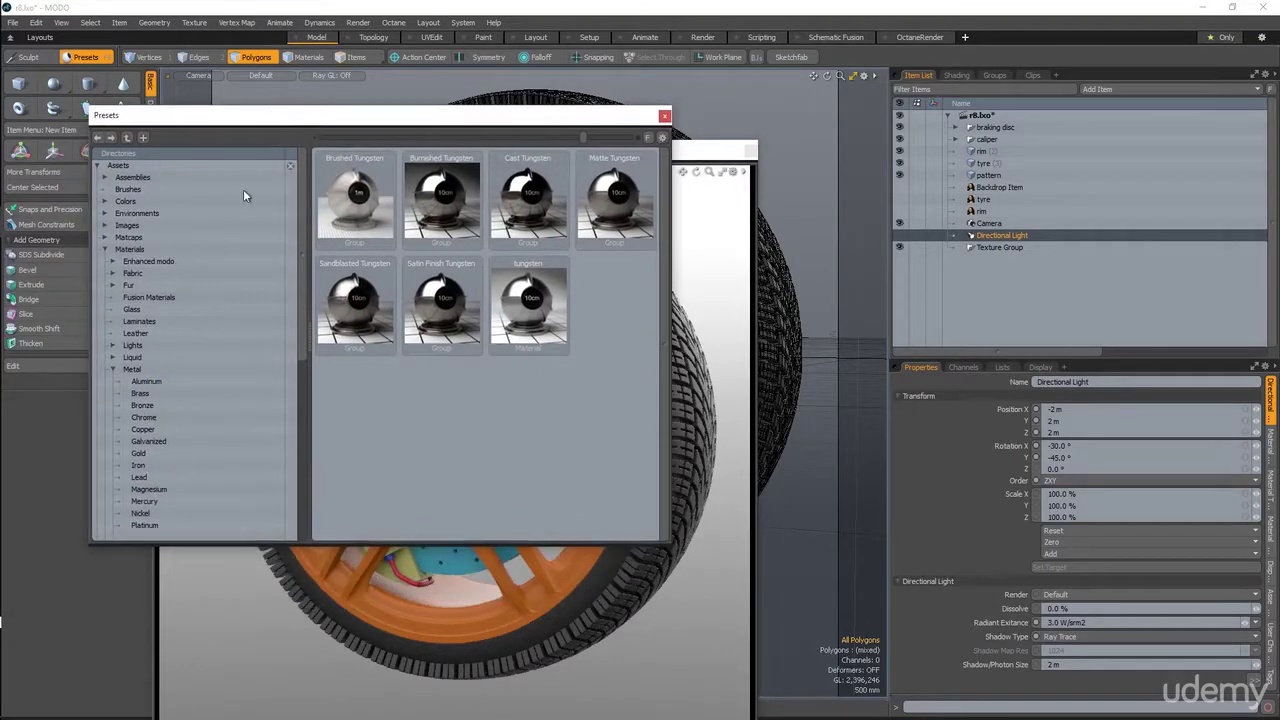
left_click(105, 213)
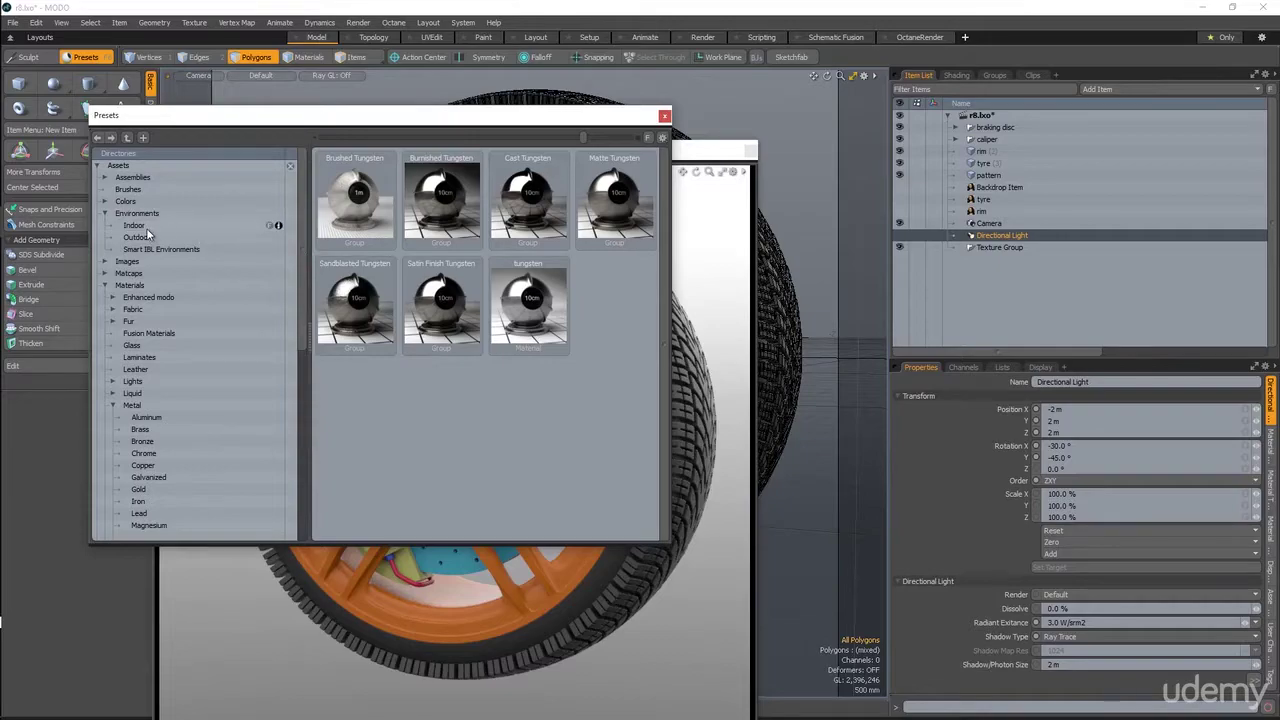
left_click(145, 228)
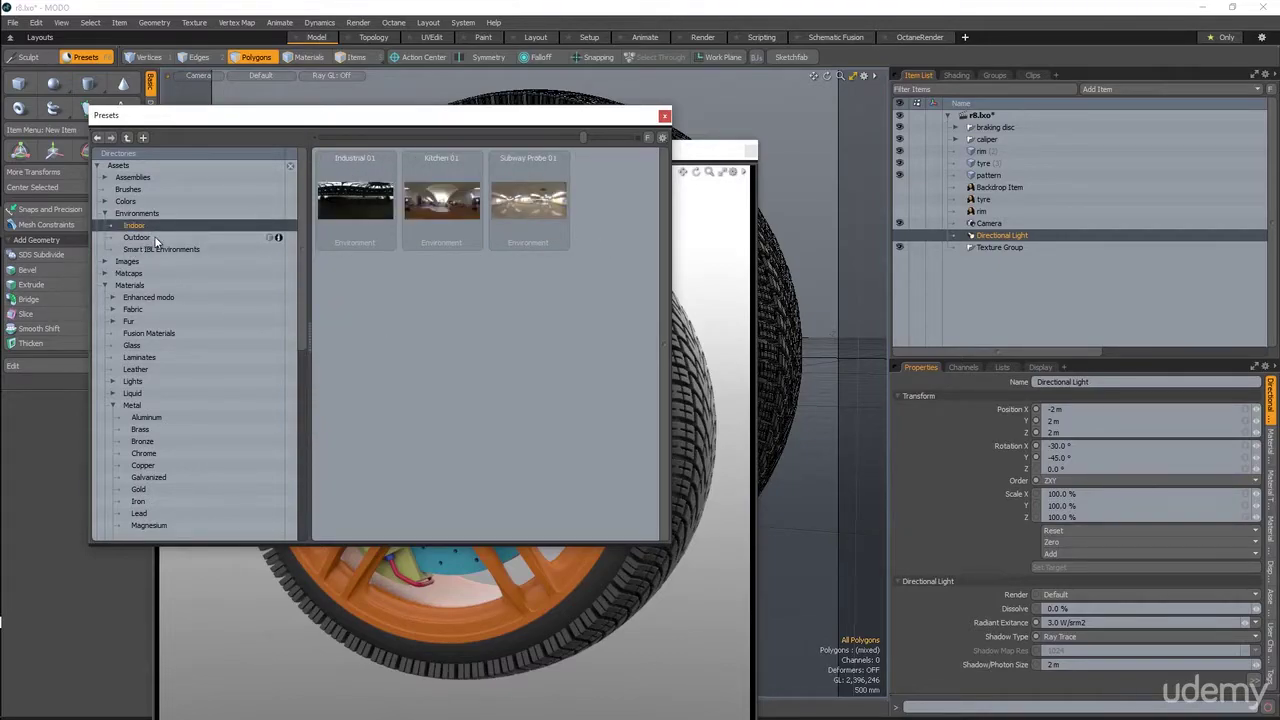
left_click(136, 237)
left_click(133, 226)
left_click_drag(430, 203, 802, 188)
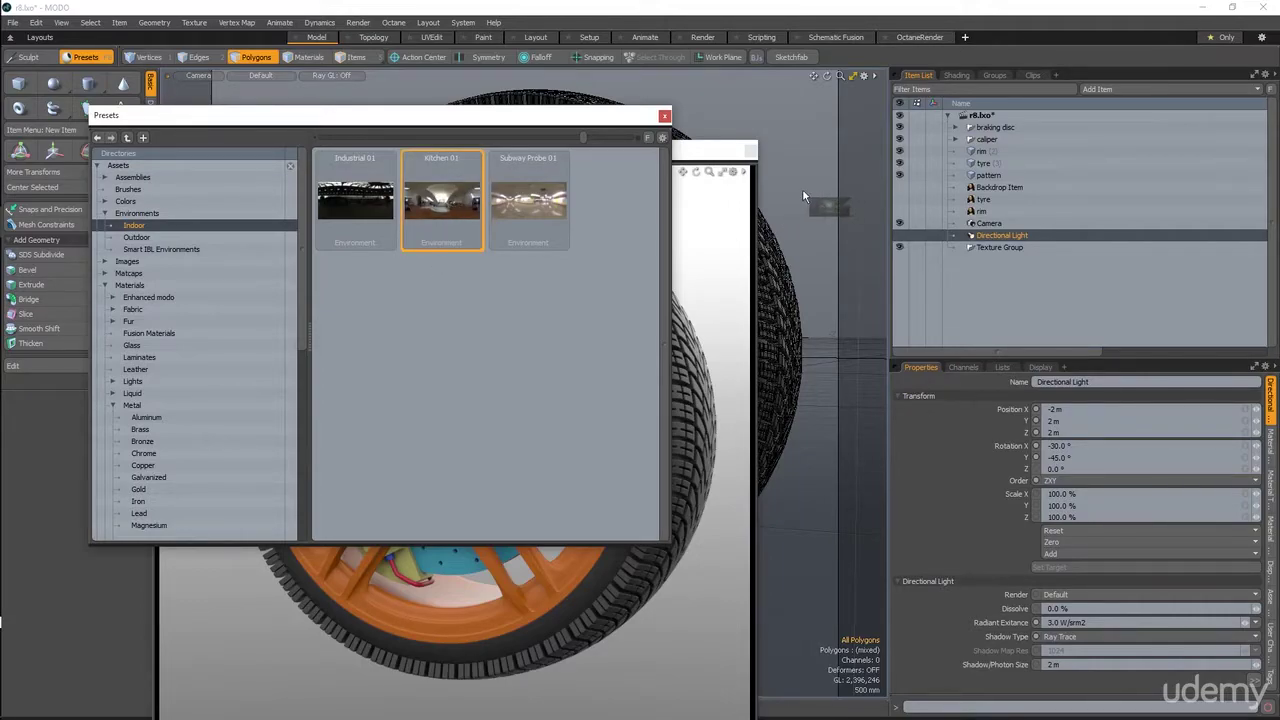
left_click(664, 117)
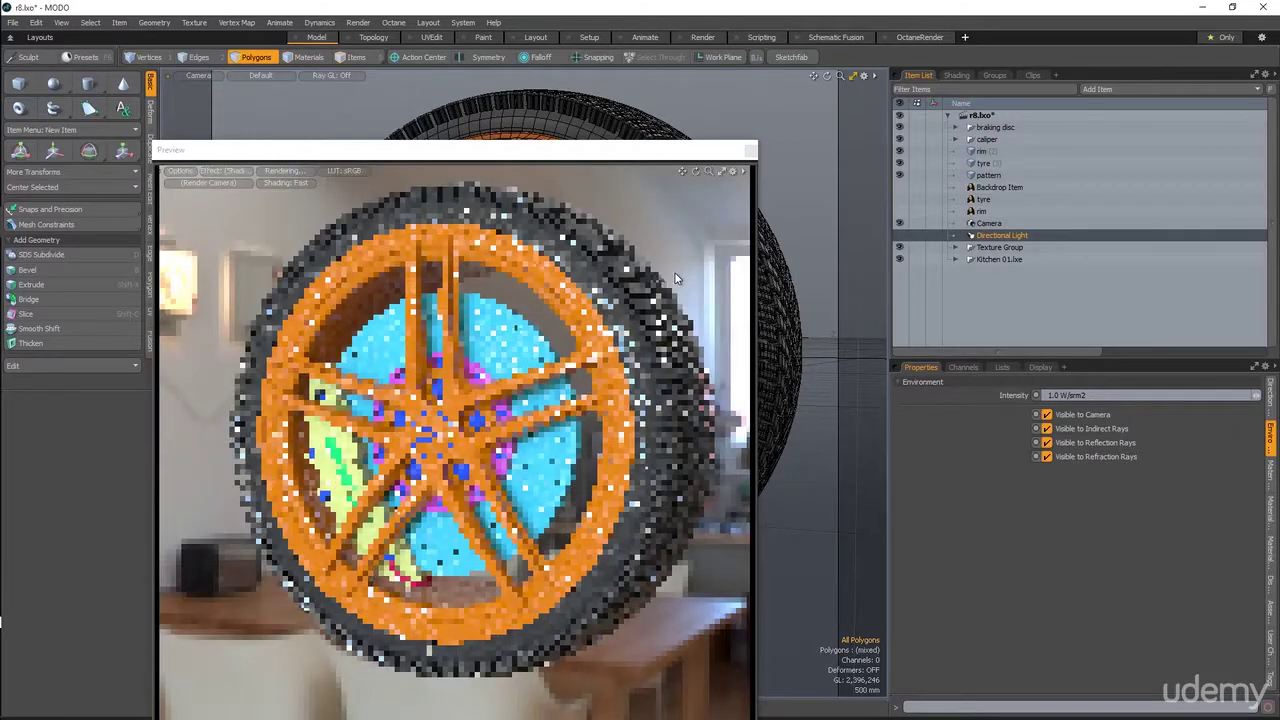
Step: Make the kitchen environment invisible to the camera, keeping the render preview clear of its properties
left_click_drag(498, 160, 401, 62)
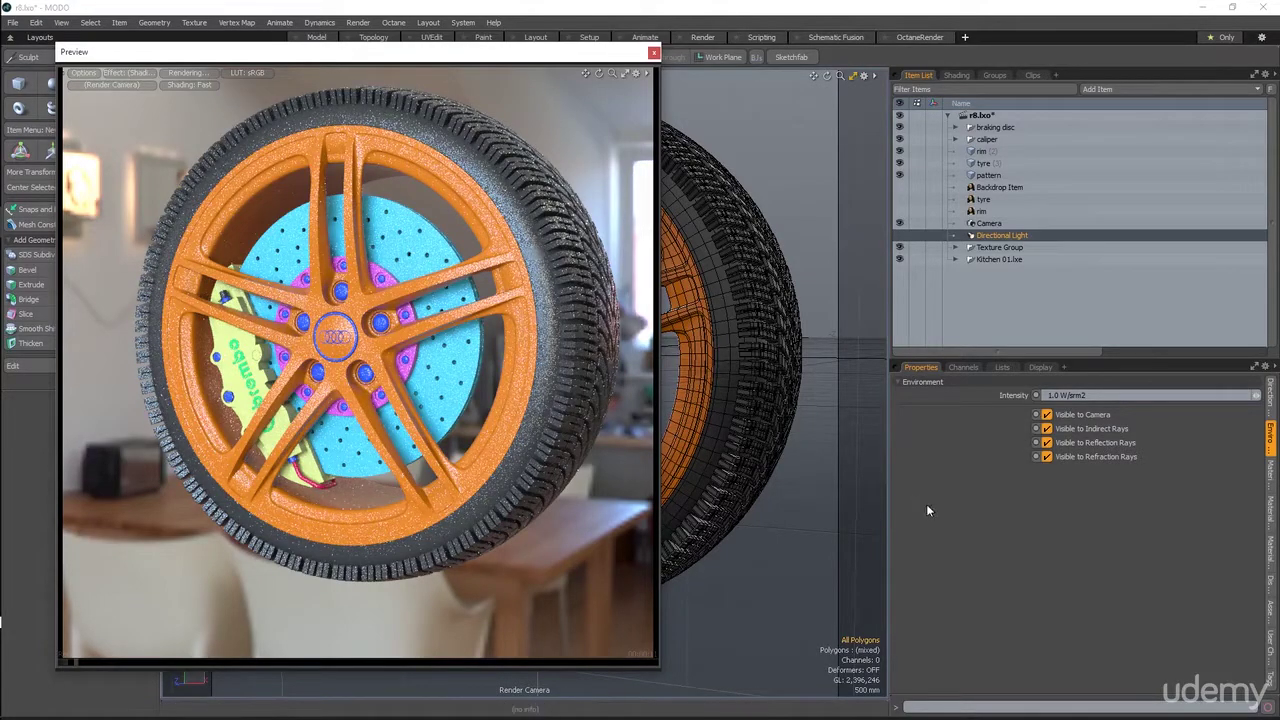
left_click(1047, 415)
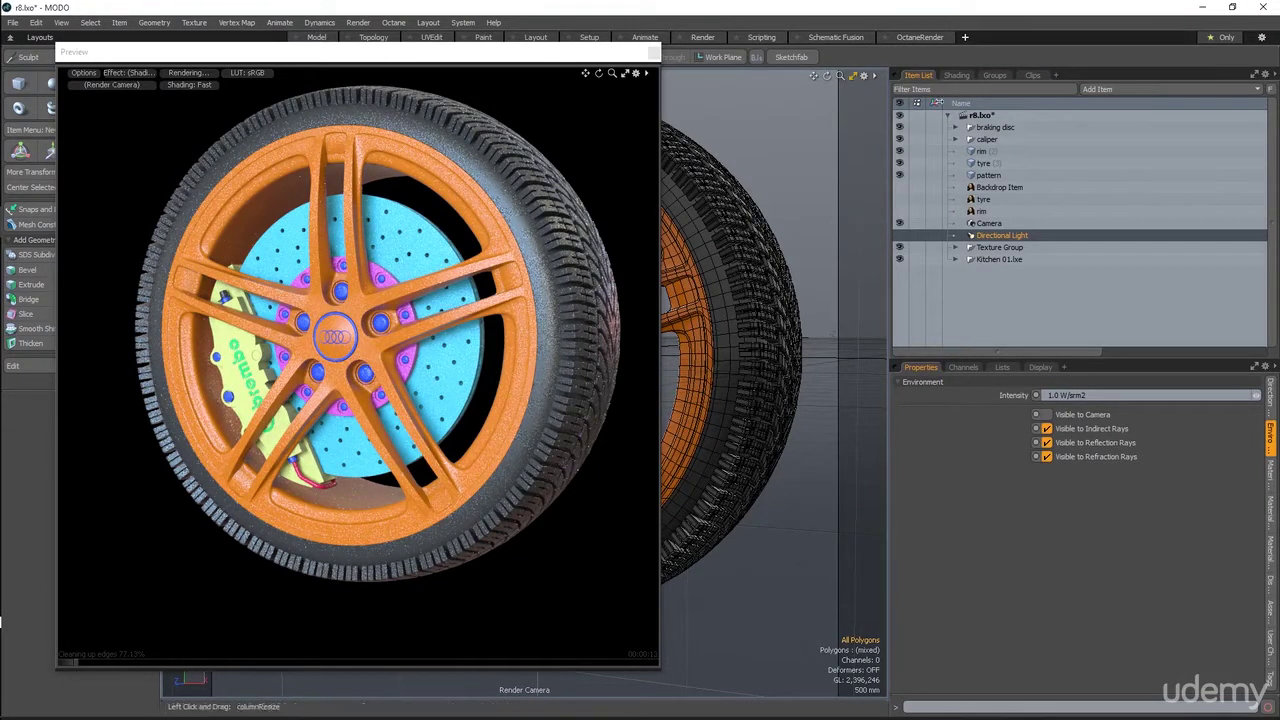
Step: Set the output colorspace of the Final Color Output in the shader tree to Linear
left_click(954, 76)
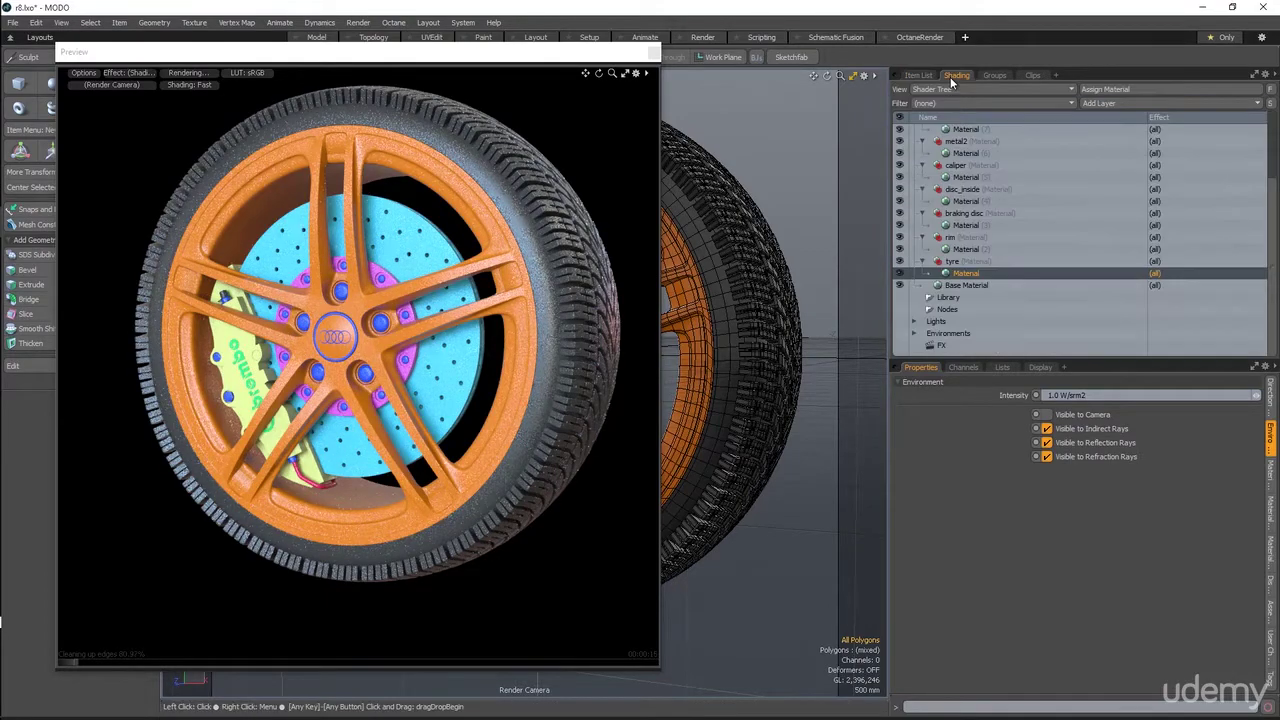
scroll(1054, 234, "up", 5)
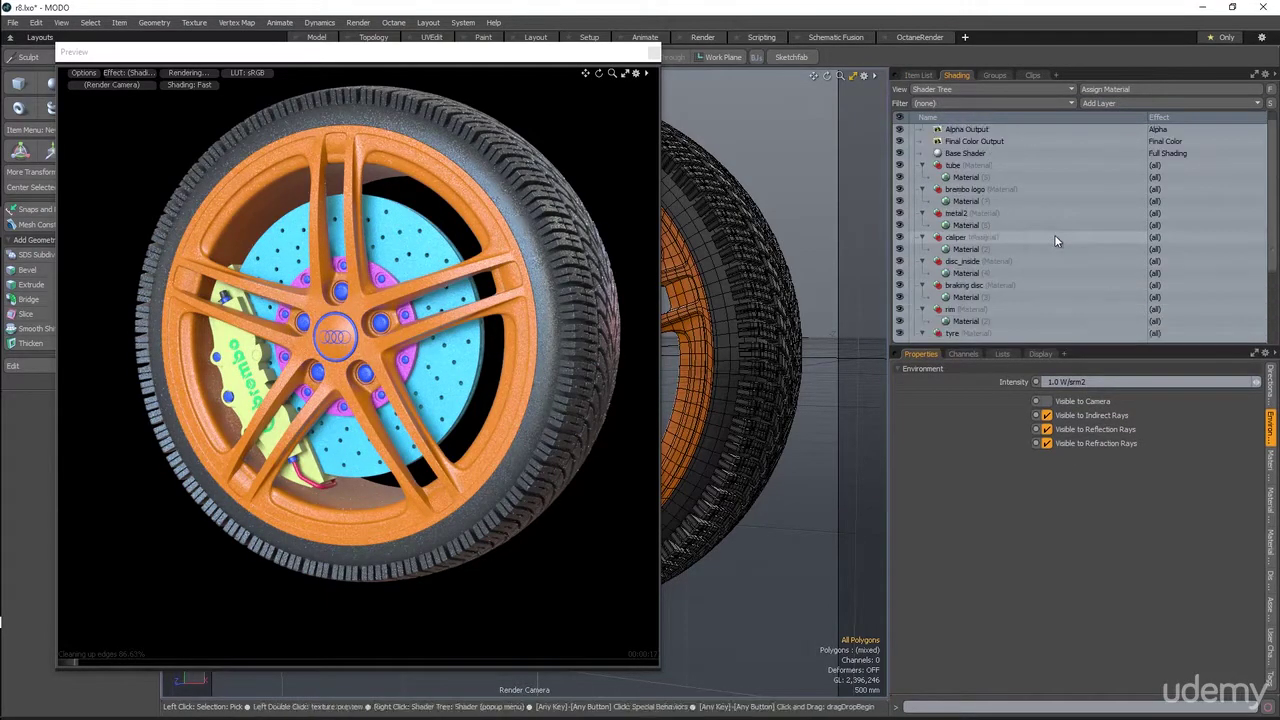
left_click(947, 154)
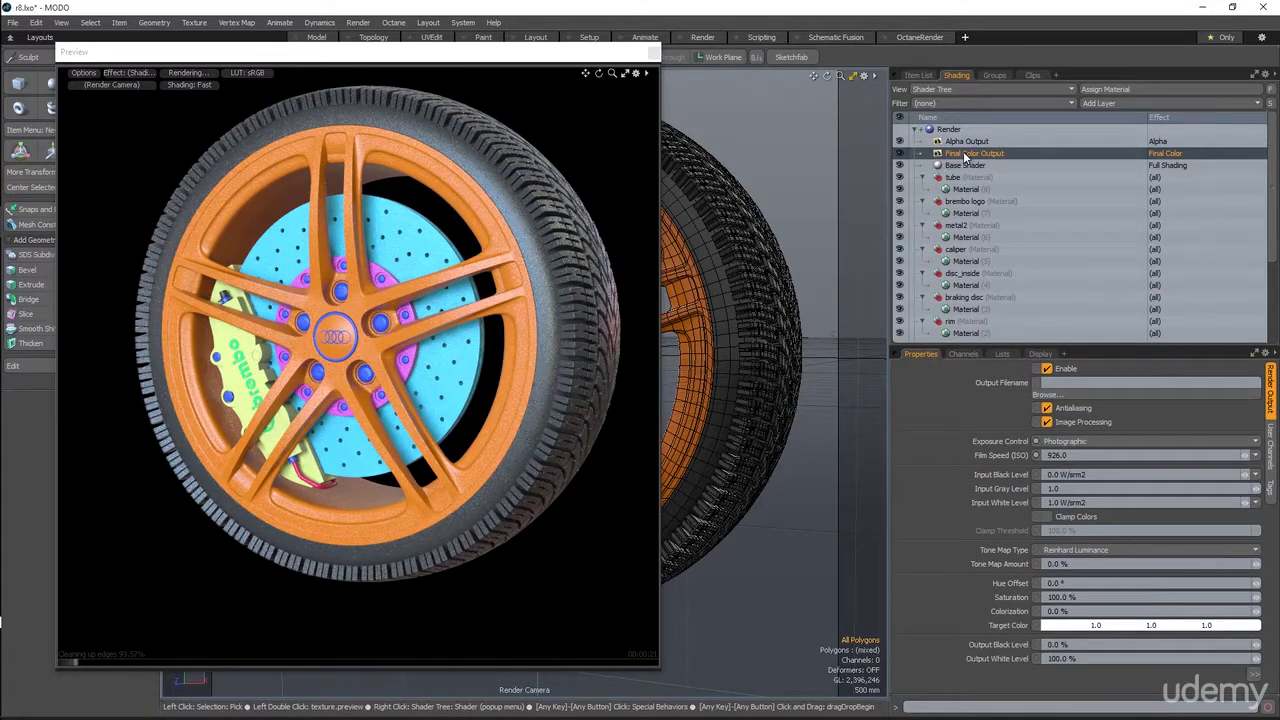
left_click(1253, 680)
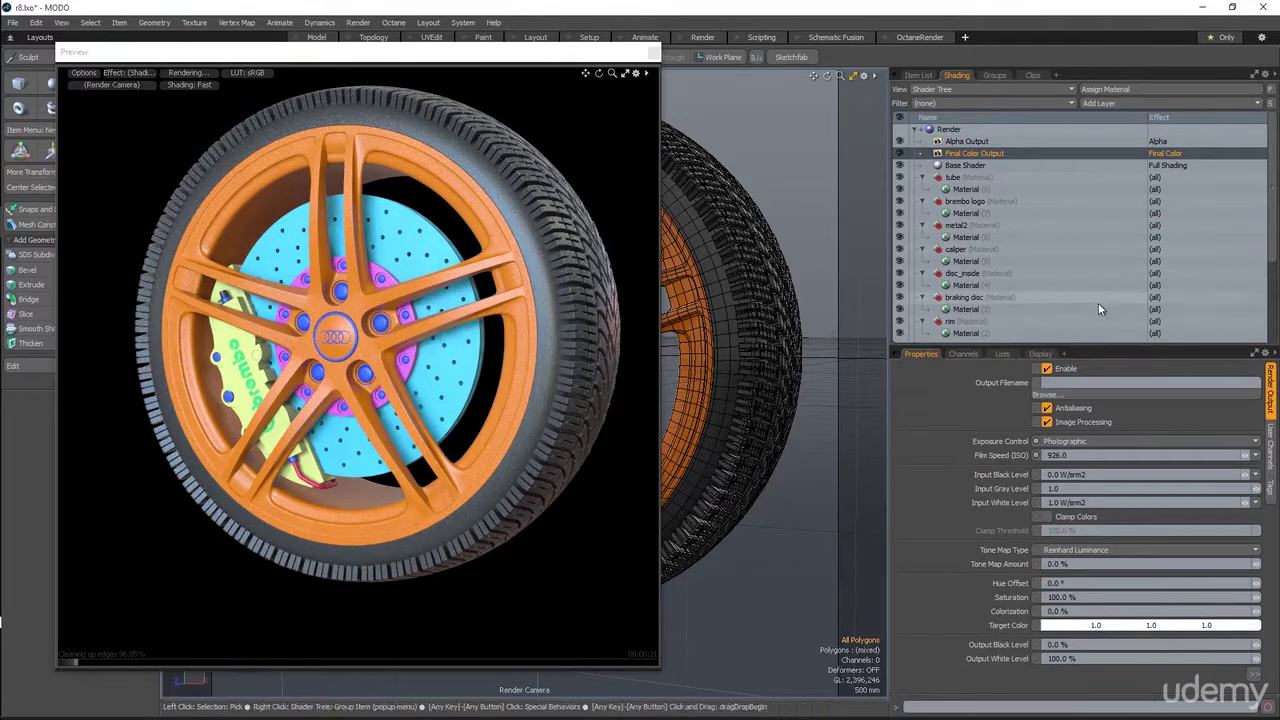
left_click_drag(1119, 349, 1083, 225)
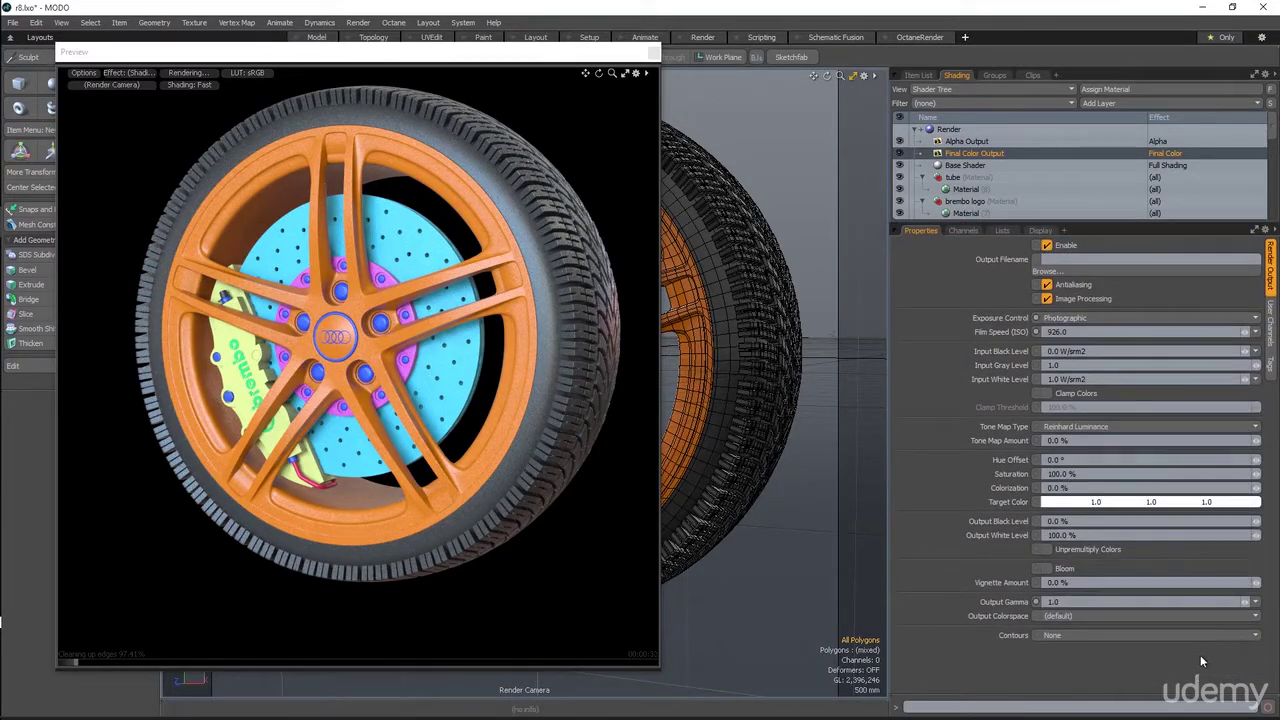
left_click(1238, 620)
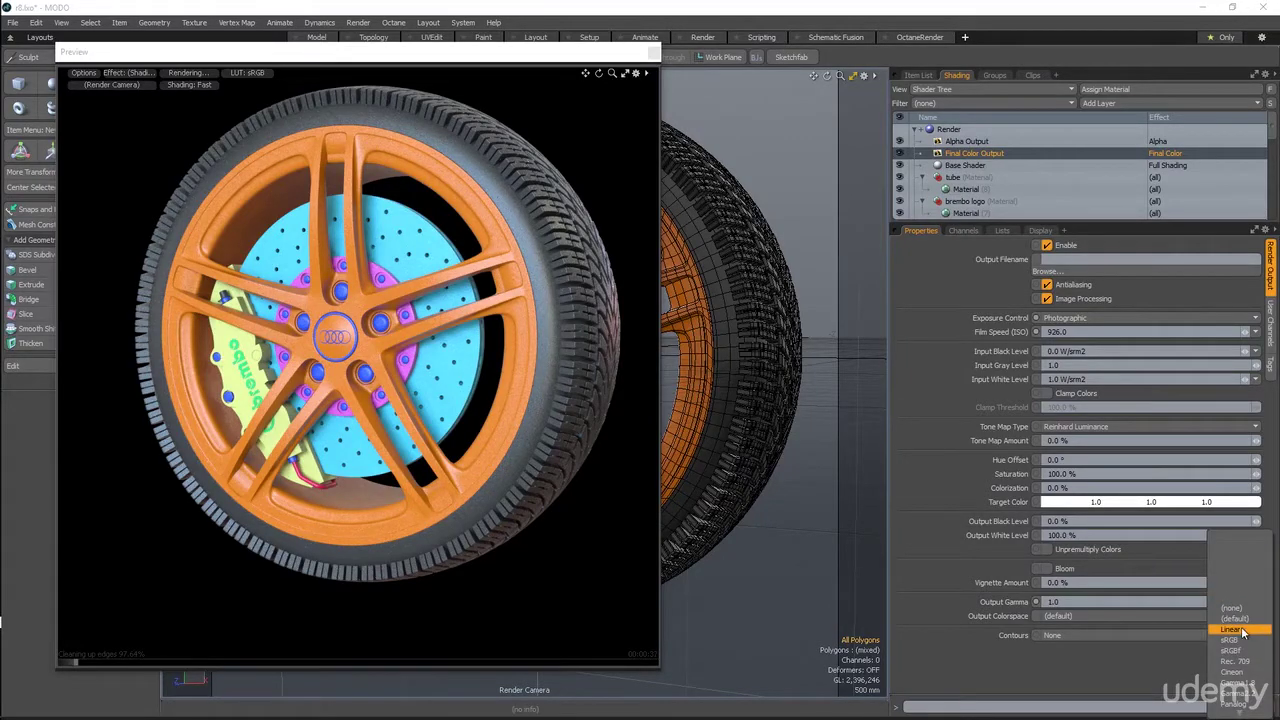
left_click(1232, 630)
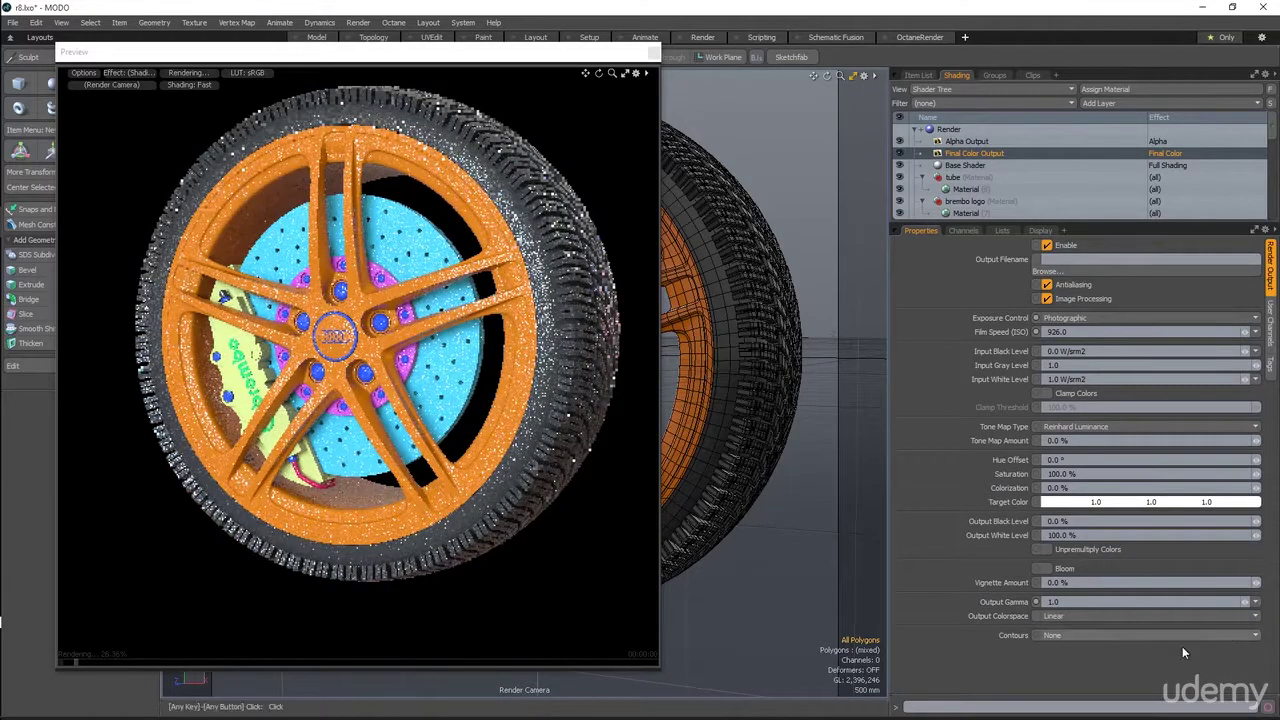
Step: Set the output gamma of the Final Color Output to 2.2
left_click(1033, 600)
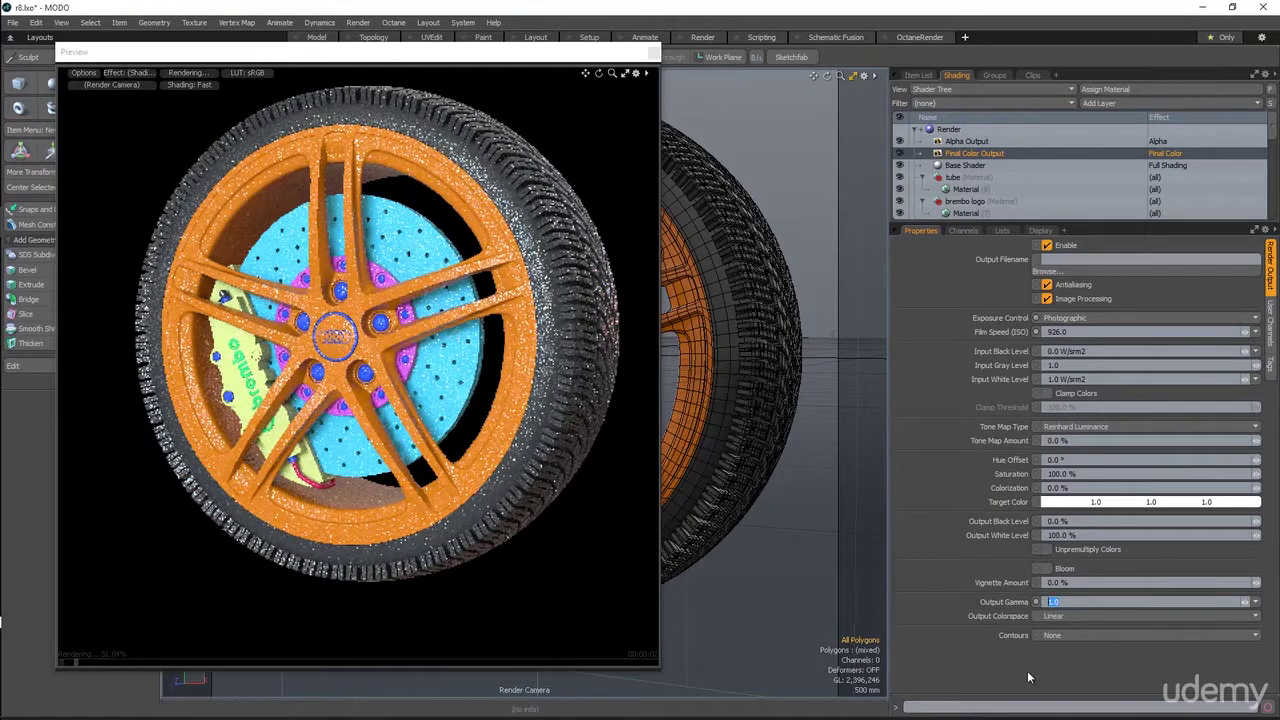
type("2.2")
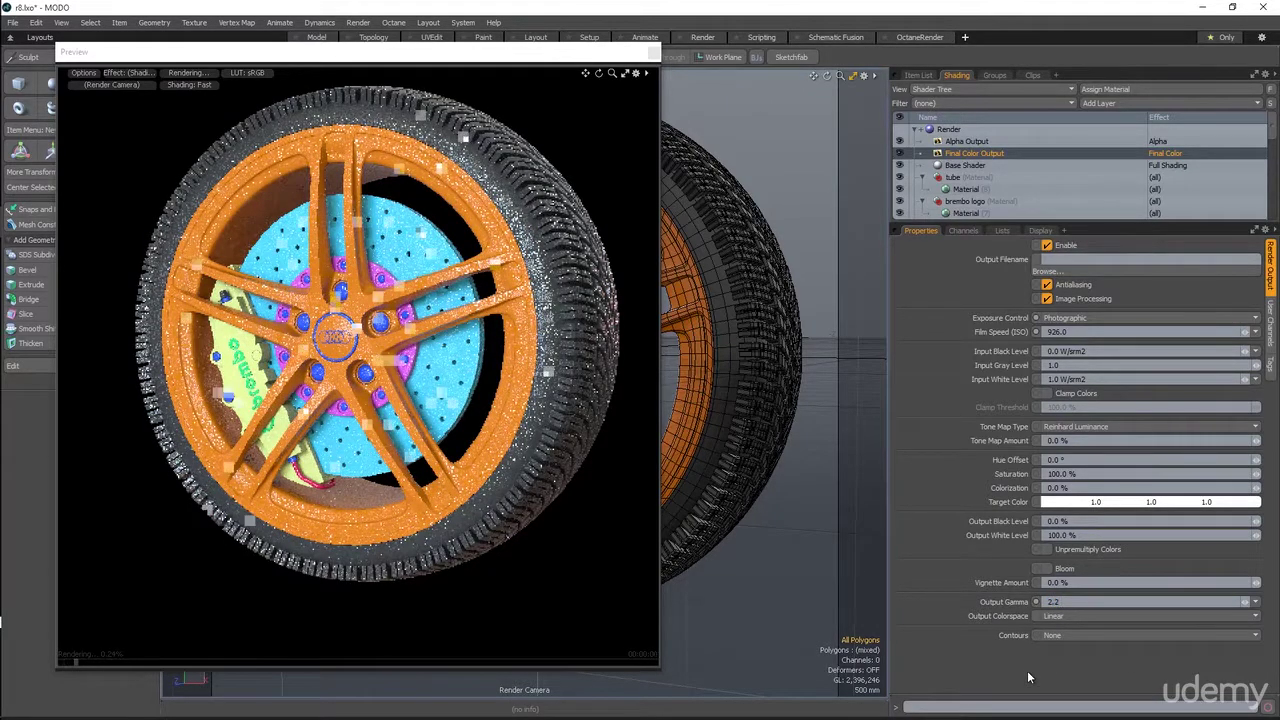
key("Return")
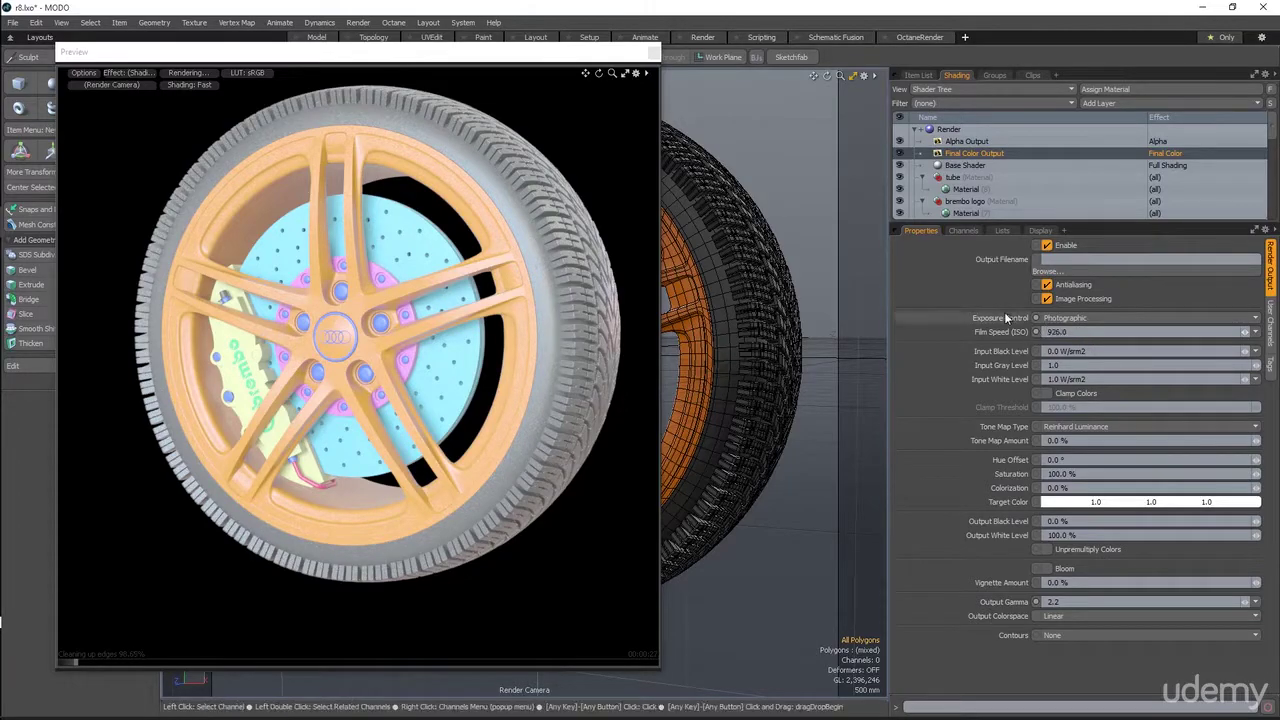
Step: Keep photographic exposure for the Final Color Output, turn off its antialiasing and lower the film speed to ISO 210
left_click(1065, 320)
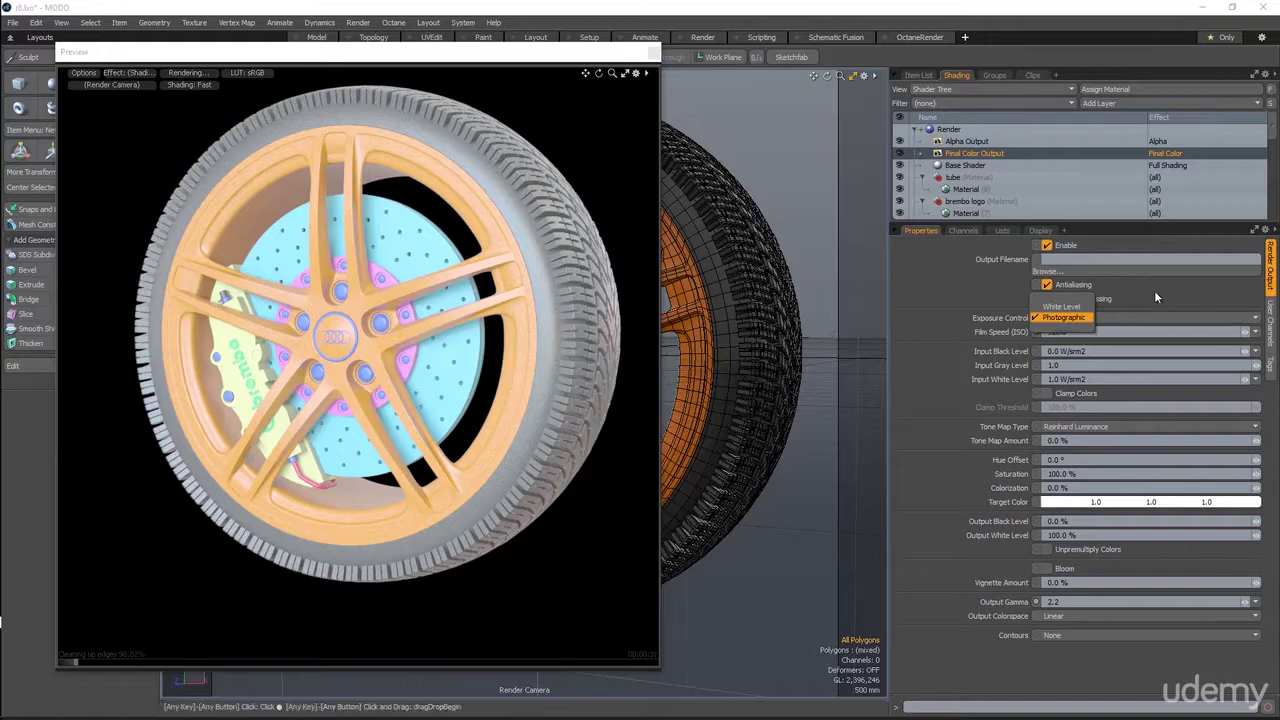
left_click(1063, 318)
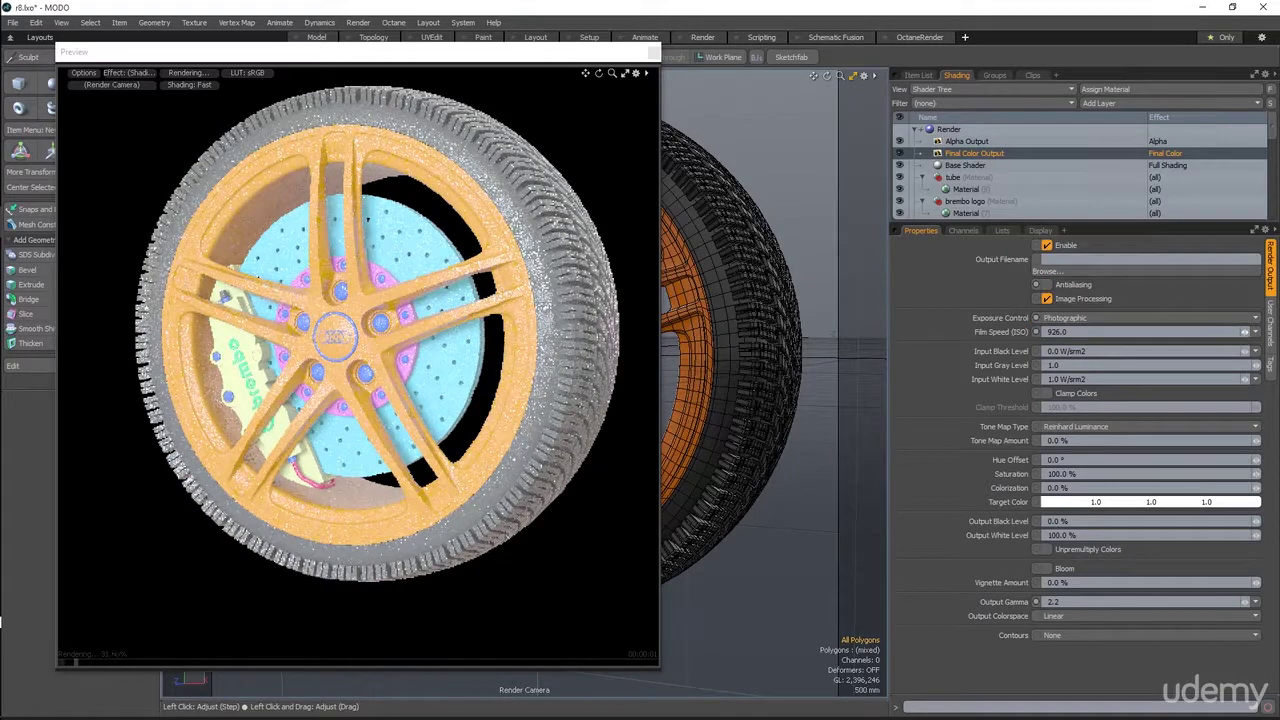
left_click_drag(1245, 337, 1185, 337)
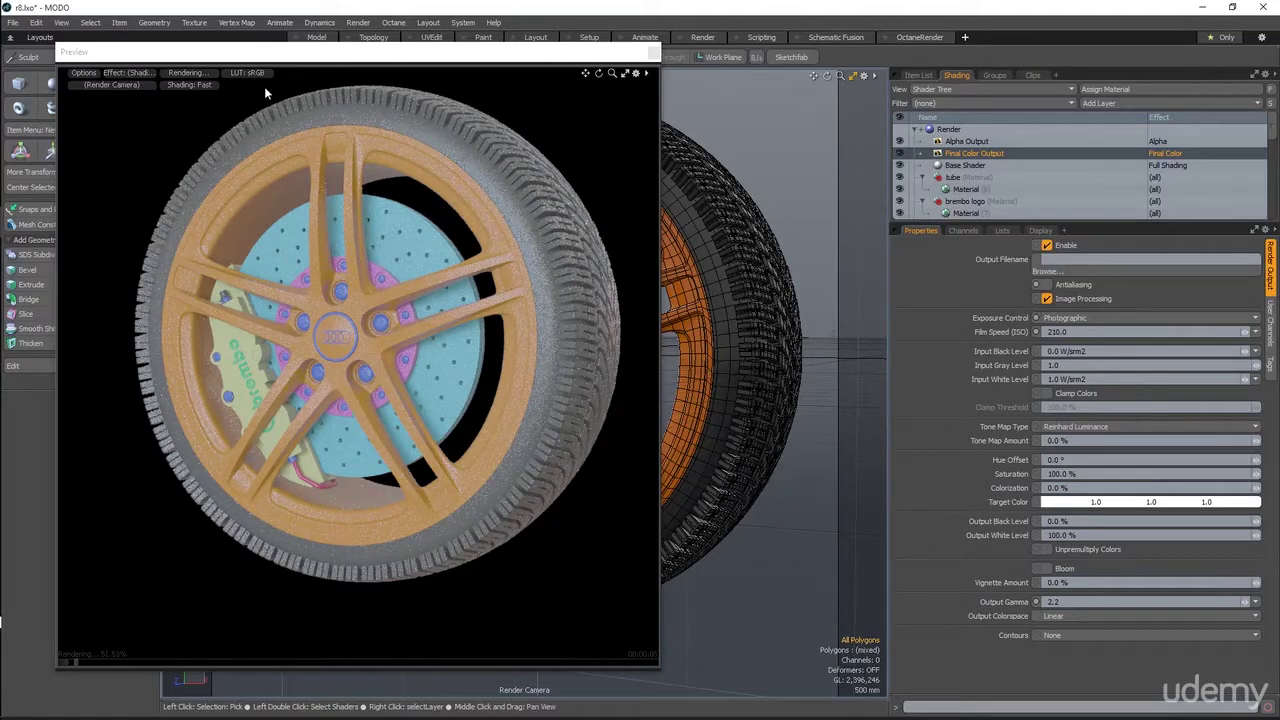
Step: Move the render preview aside and browse the metal material presets for tungsten and titanium
left_click_drag(280, 52, 404, 52)
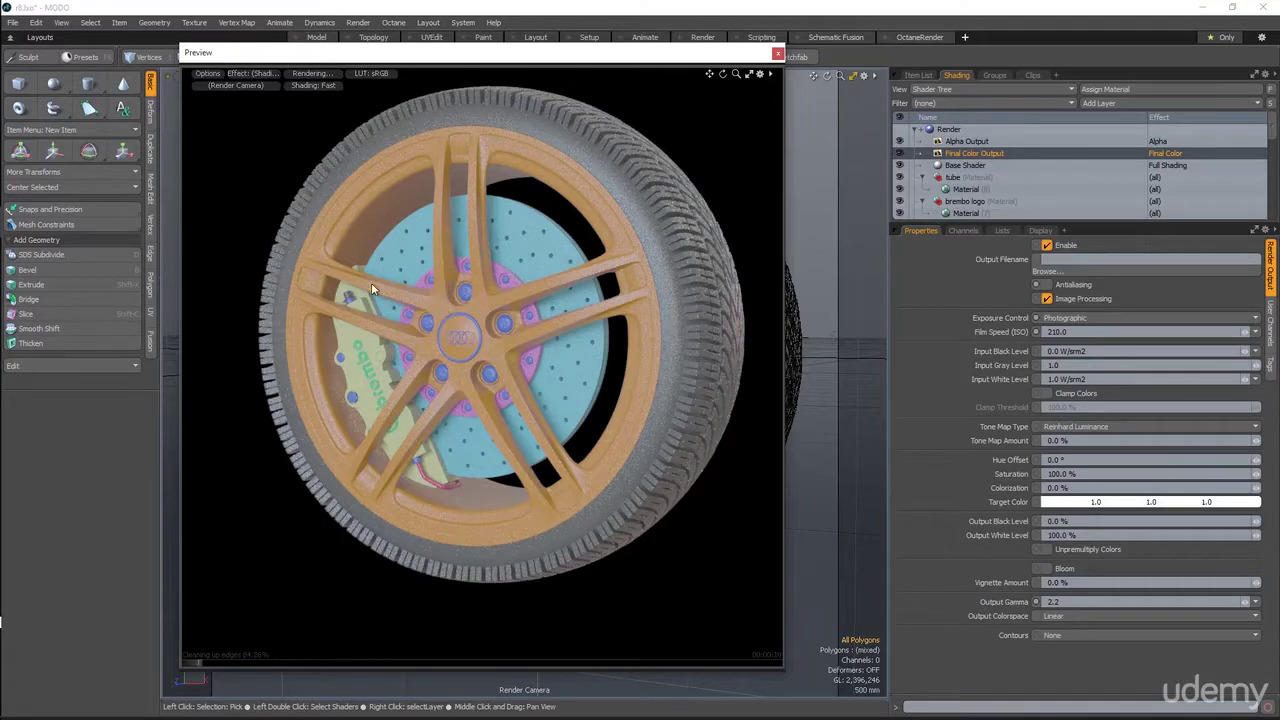
left_click(84, 56)
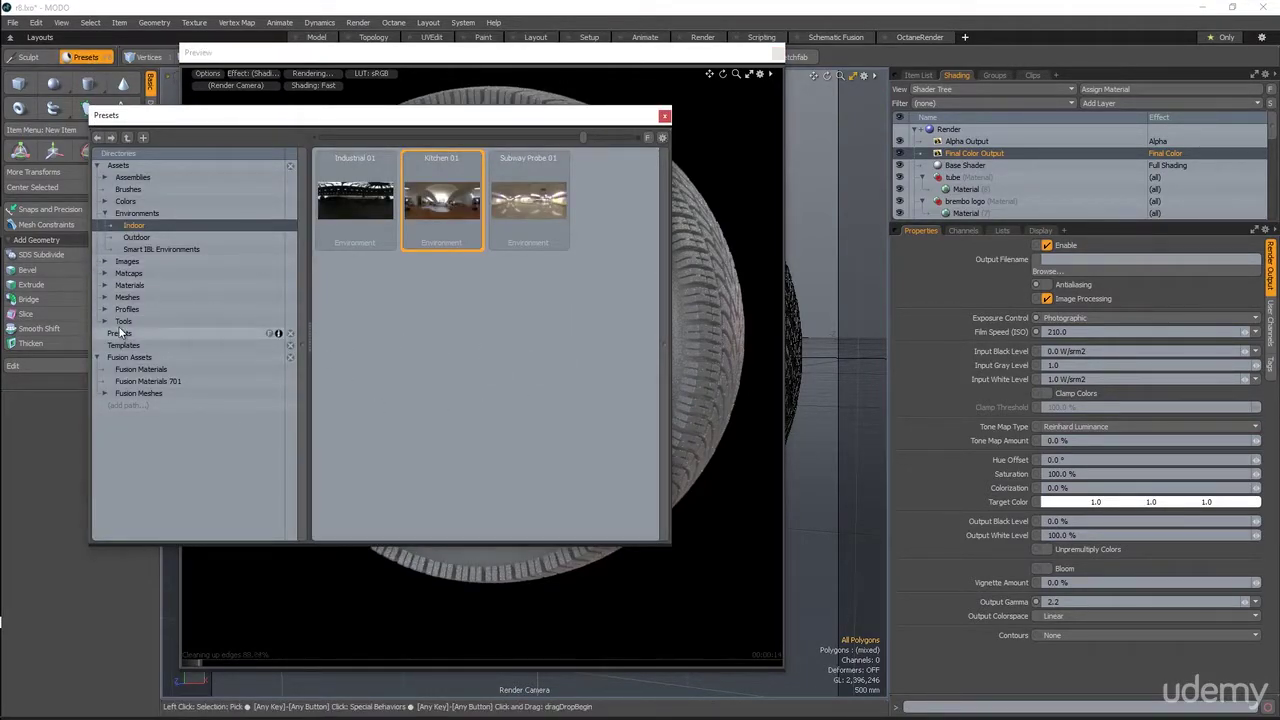
left_click(105, 285)
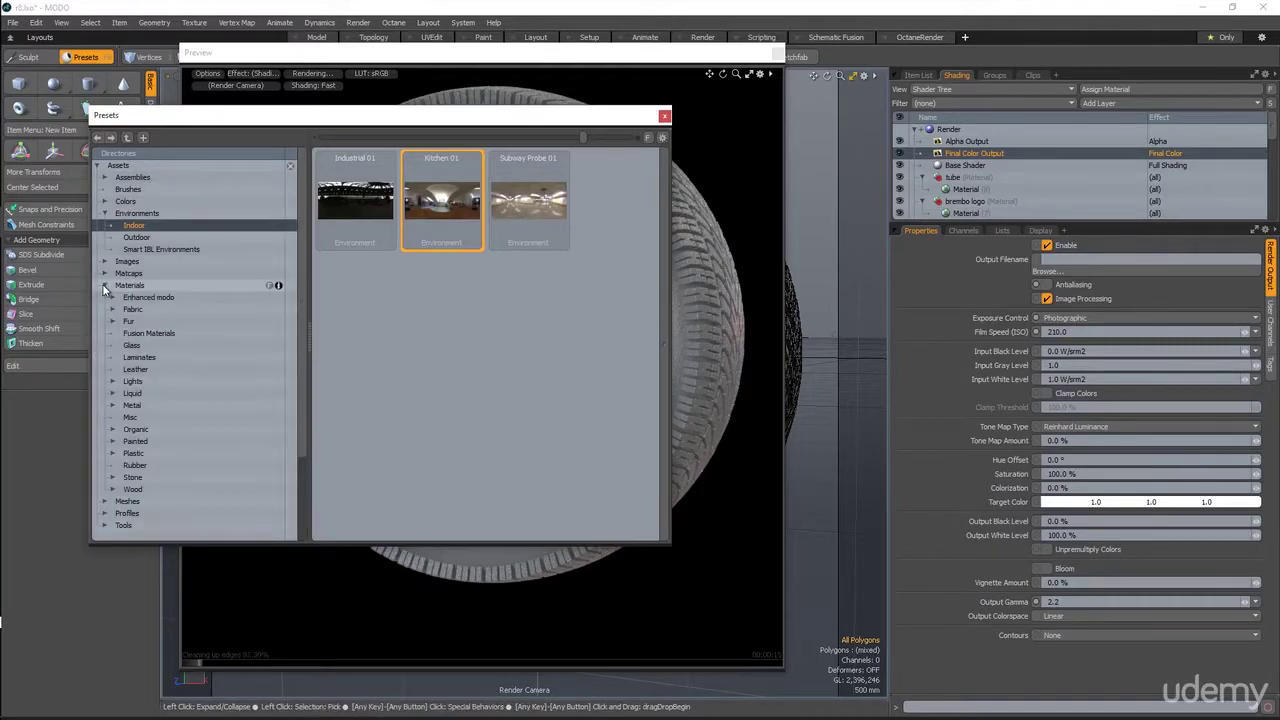
scroll(171, 390, "down", 2)
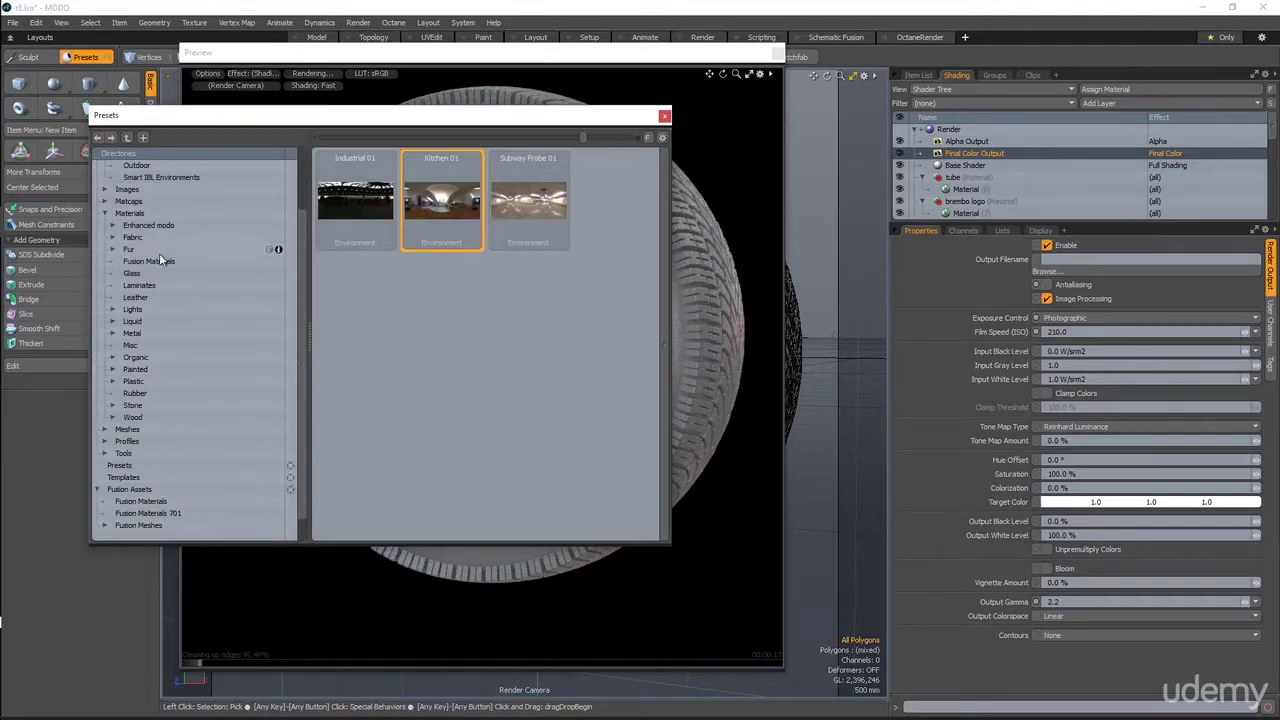
left_click(121, 333)
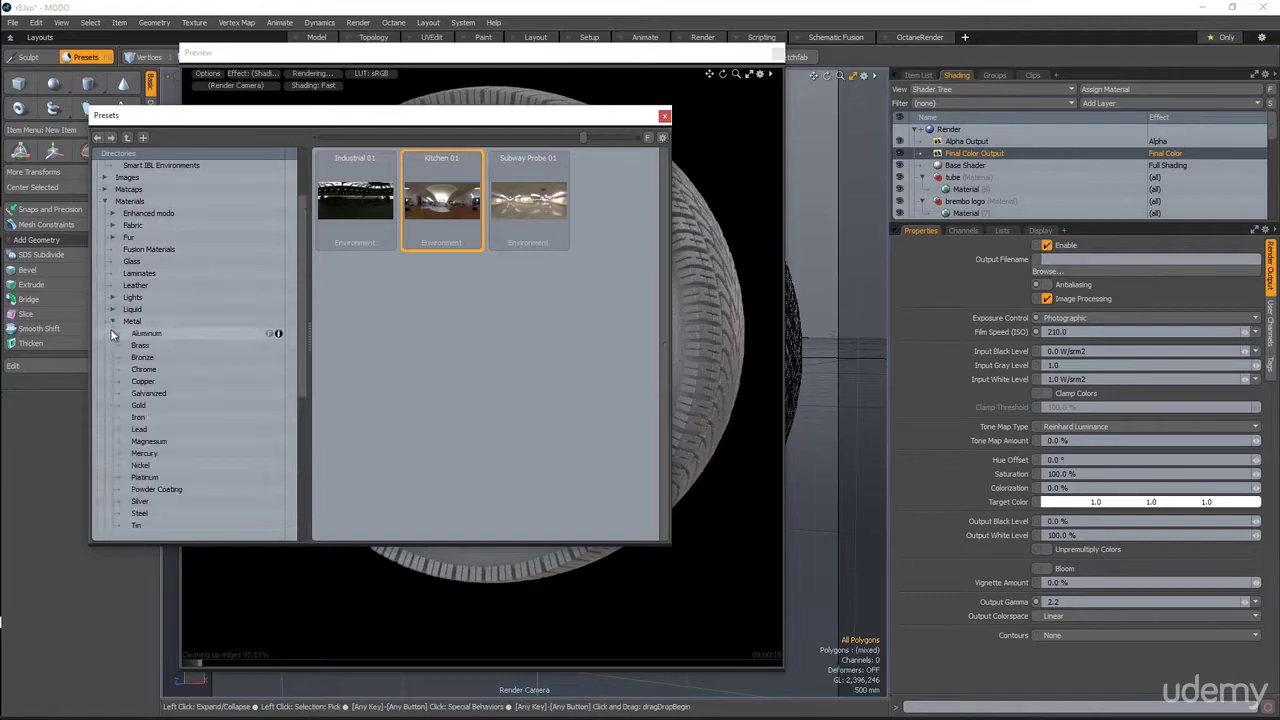
scroll(176, 339, "down", 3)
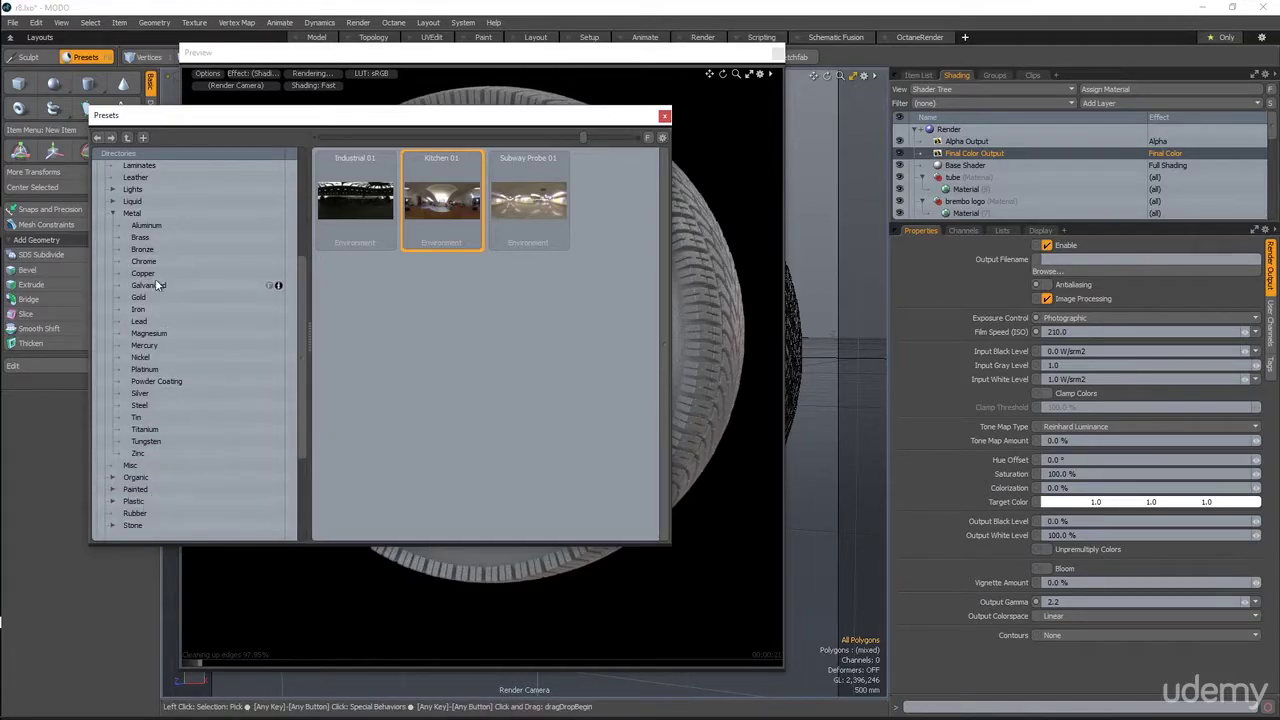
left_click(140, 441)
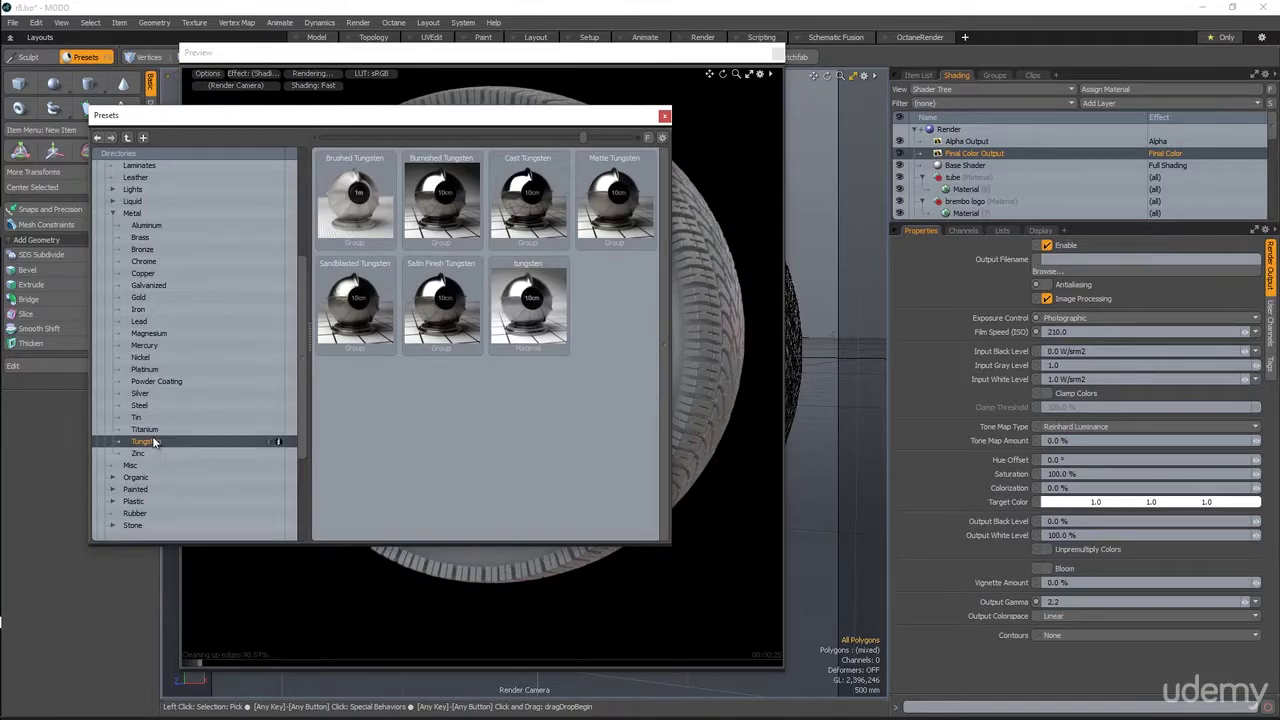
left_click(150, 430)
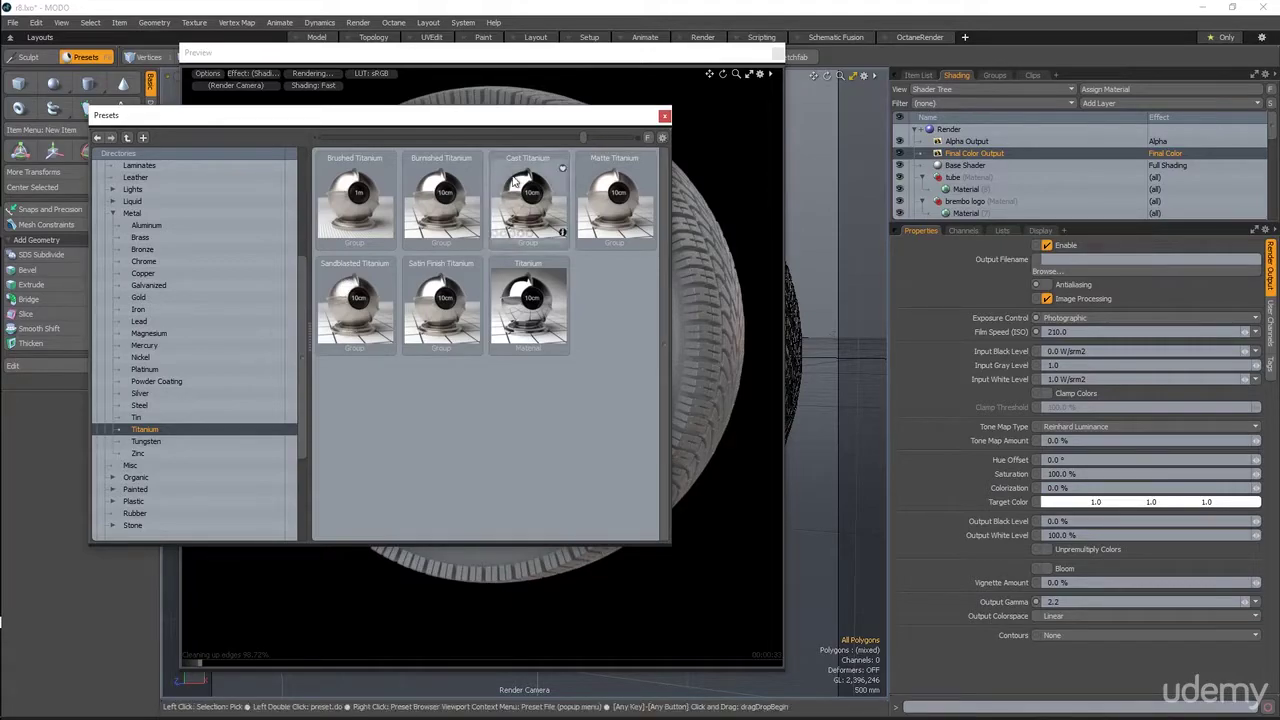
Step: Apply the Cast Titanium preset to the rim material group, inspect the wheel hub in the preview and close the preset browser
left_click_drag(1127, 234, 1127, 432)
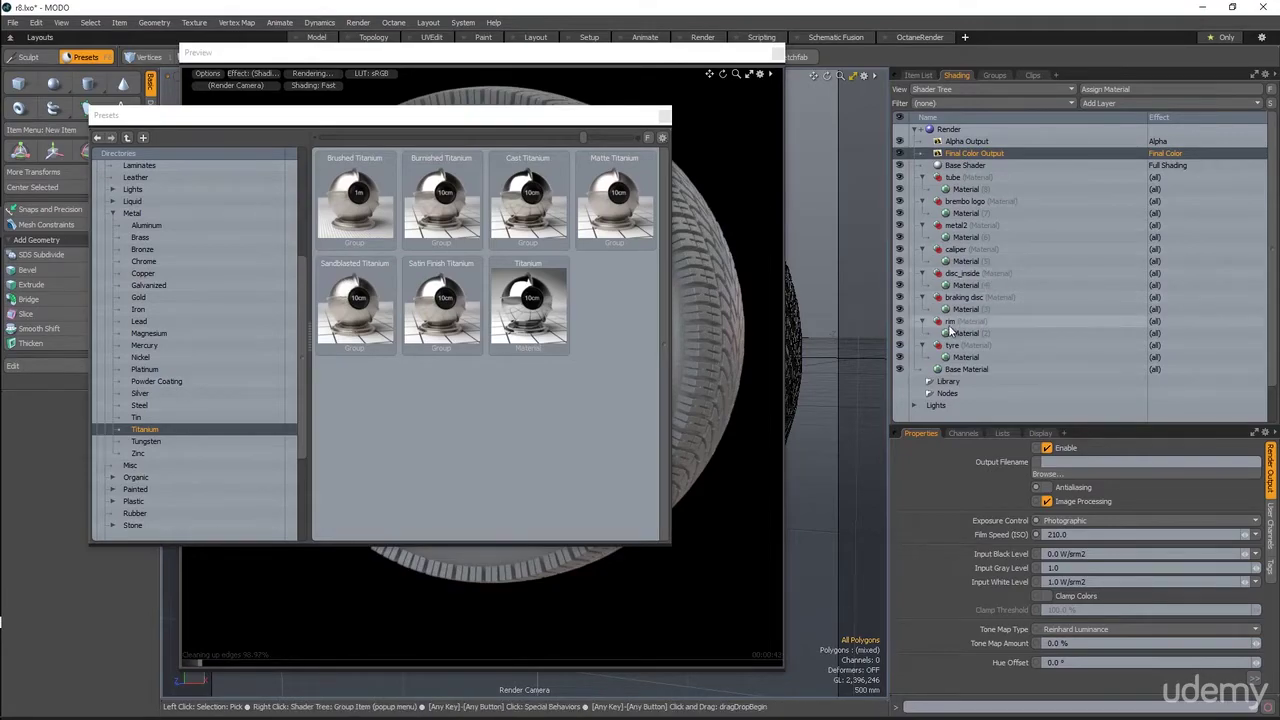
left_click_drag(530, 205, 948, 327)
left_click_drag(540, 112, 1160, 203)
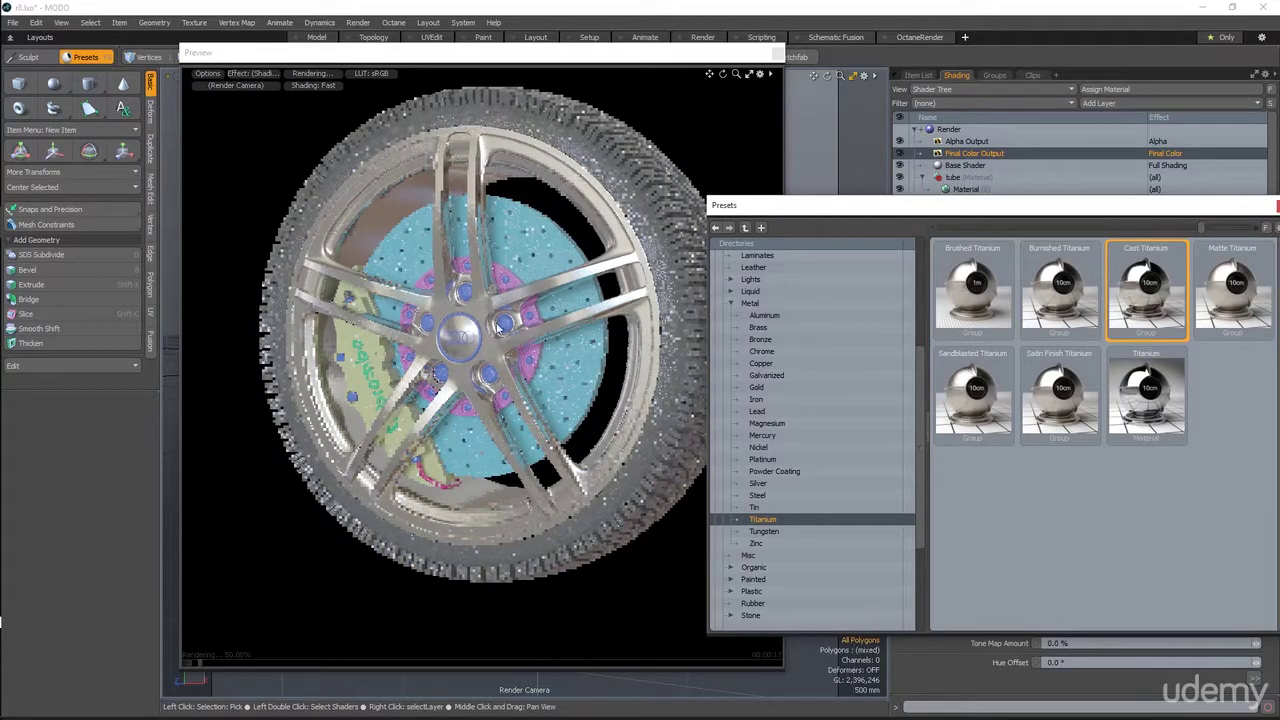
left_click_drag(497, 326, 698, 290, "ctrl+alt")
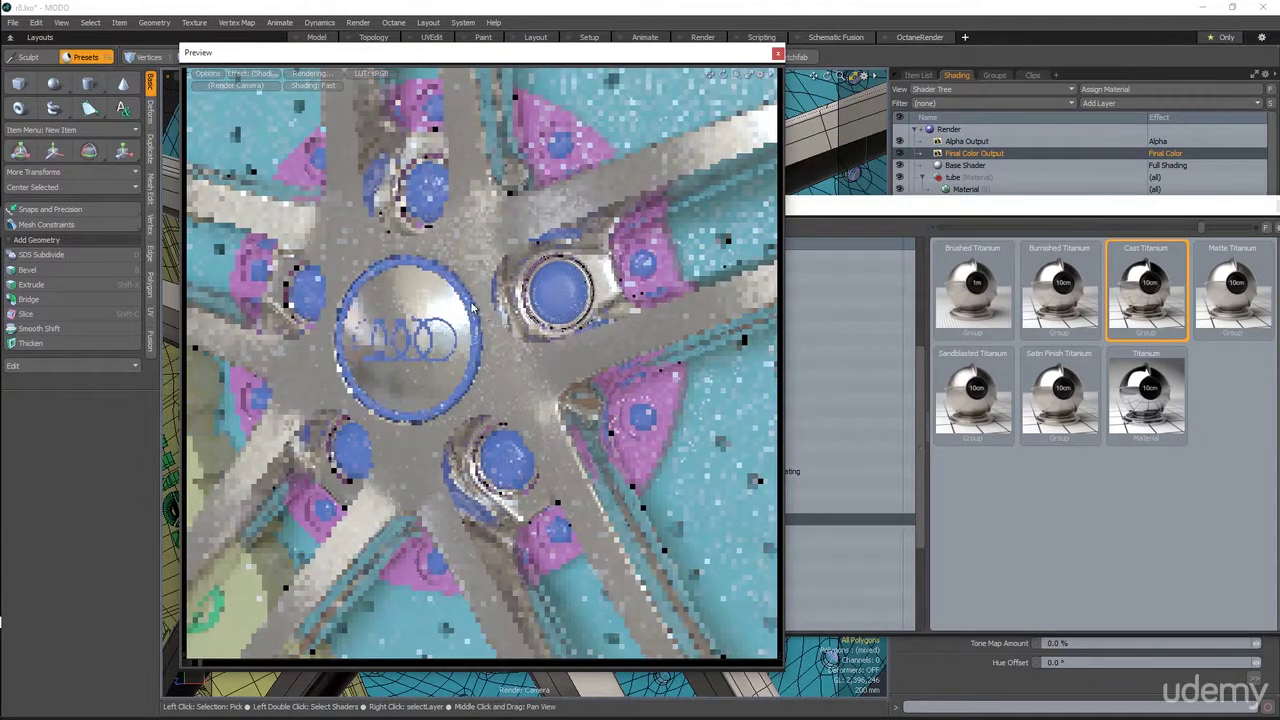
left_click_drag(901, 209, 356, 254)
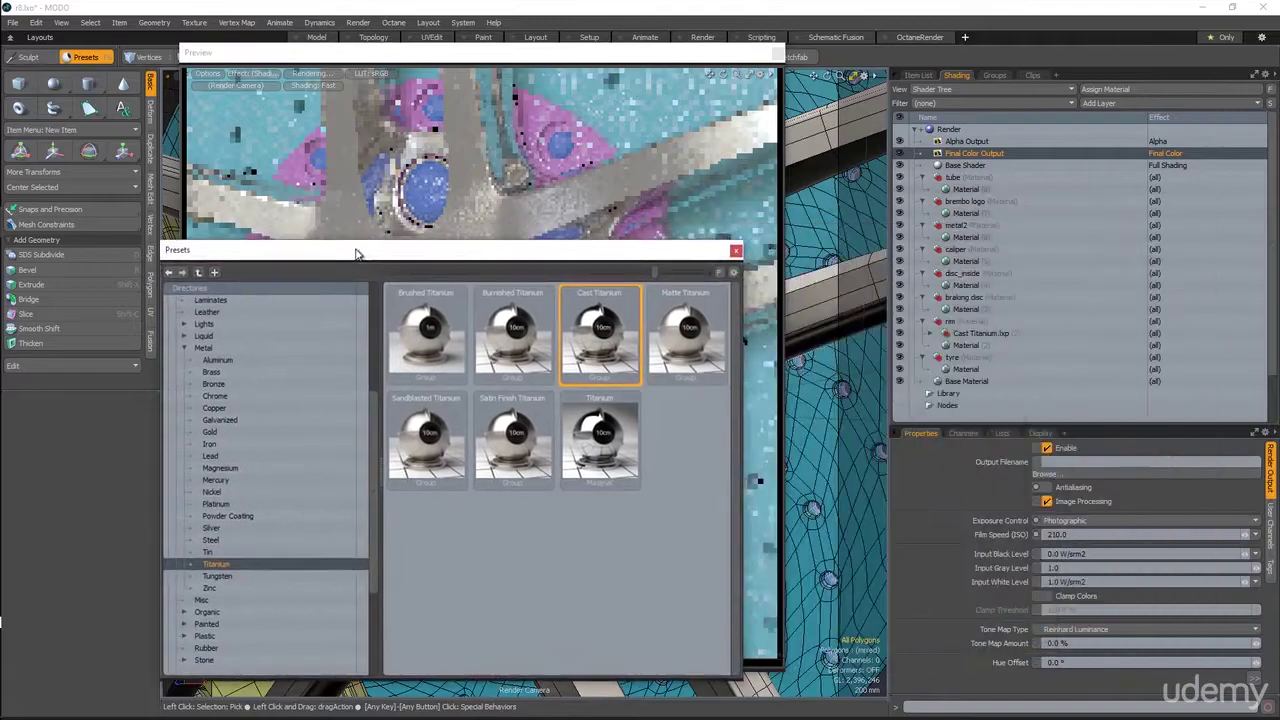
left_click(735, 251)
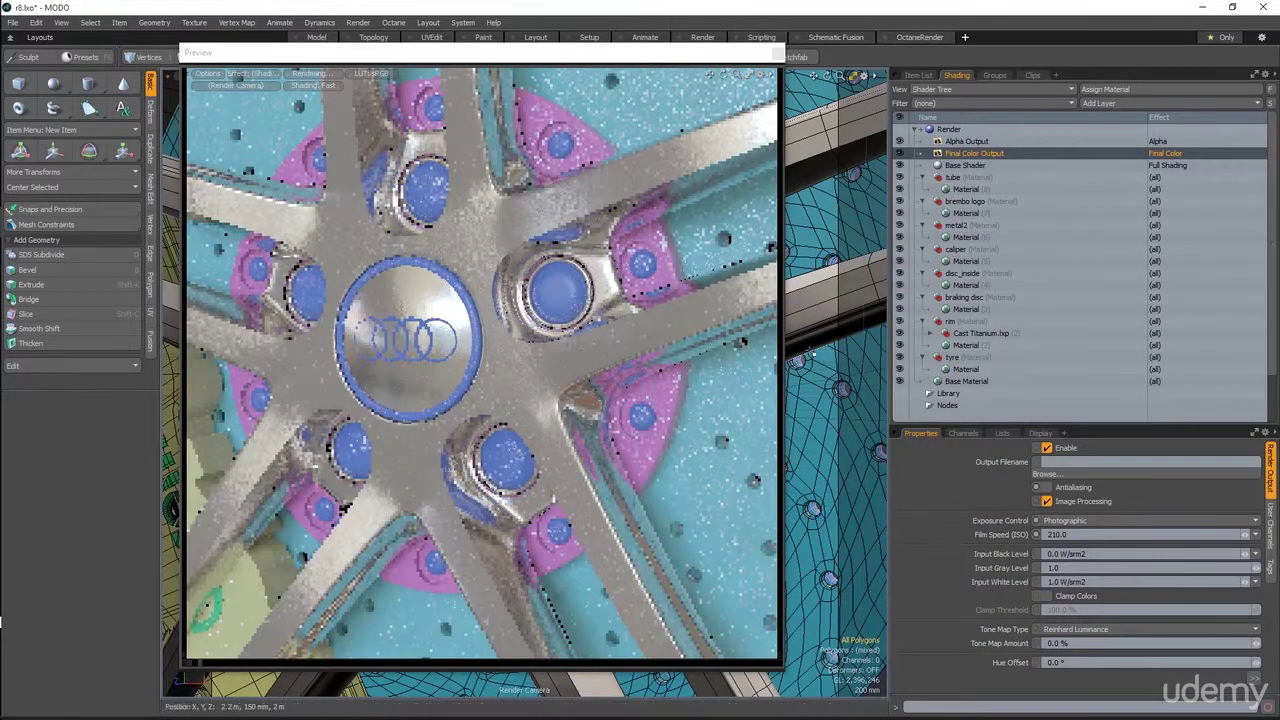
Step: Pick the hub's metal2 material in the preview, add the Stainless Steel preset to its group and close the preset browser
left_click(415, 267)
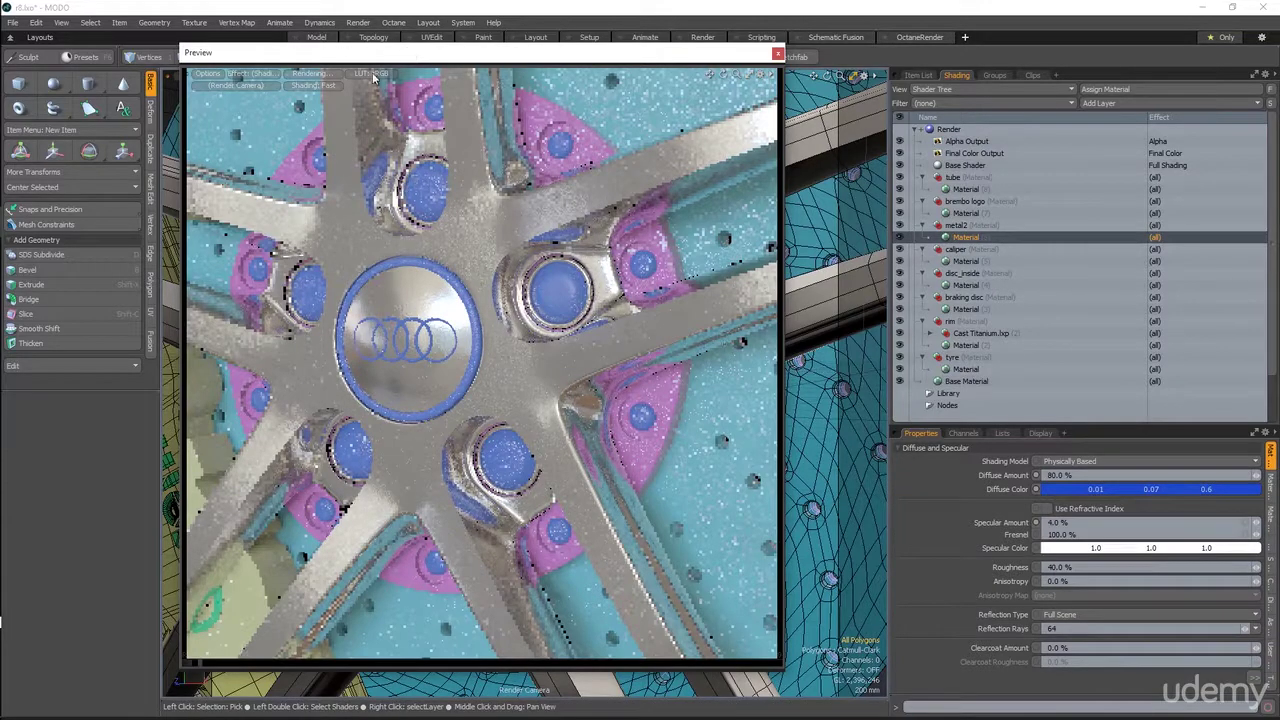
left_click(86, 56)
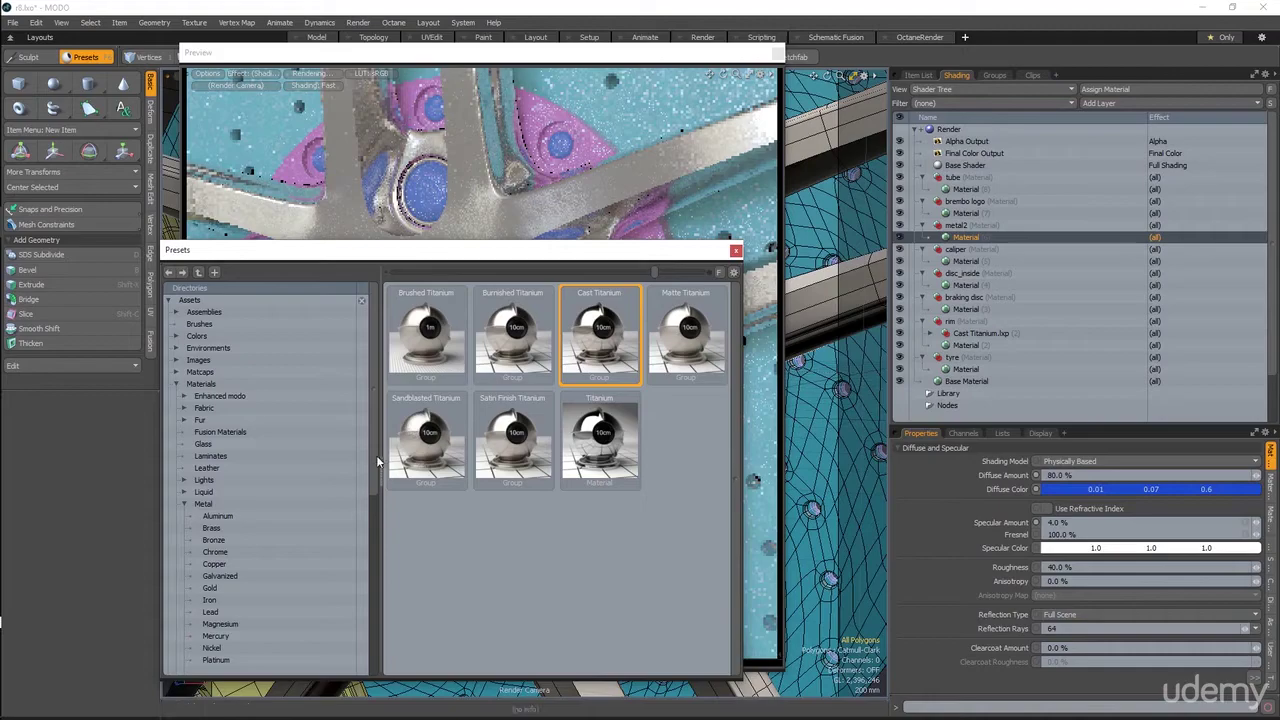
left_click_drag(374, 460, 374, 550)
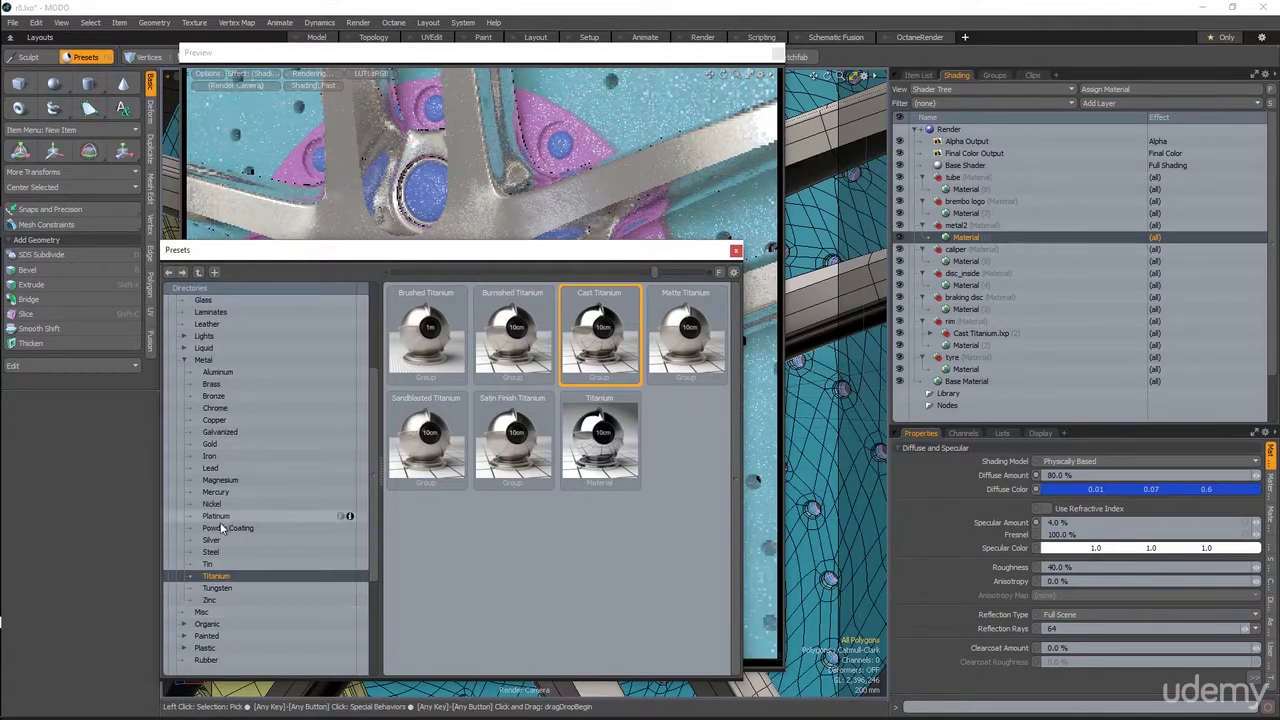
left_click(208, 552)
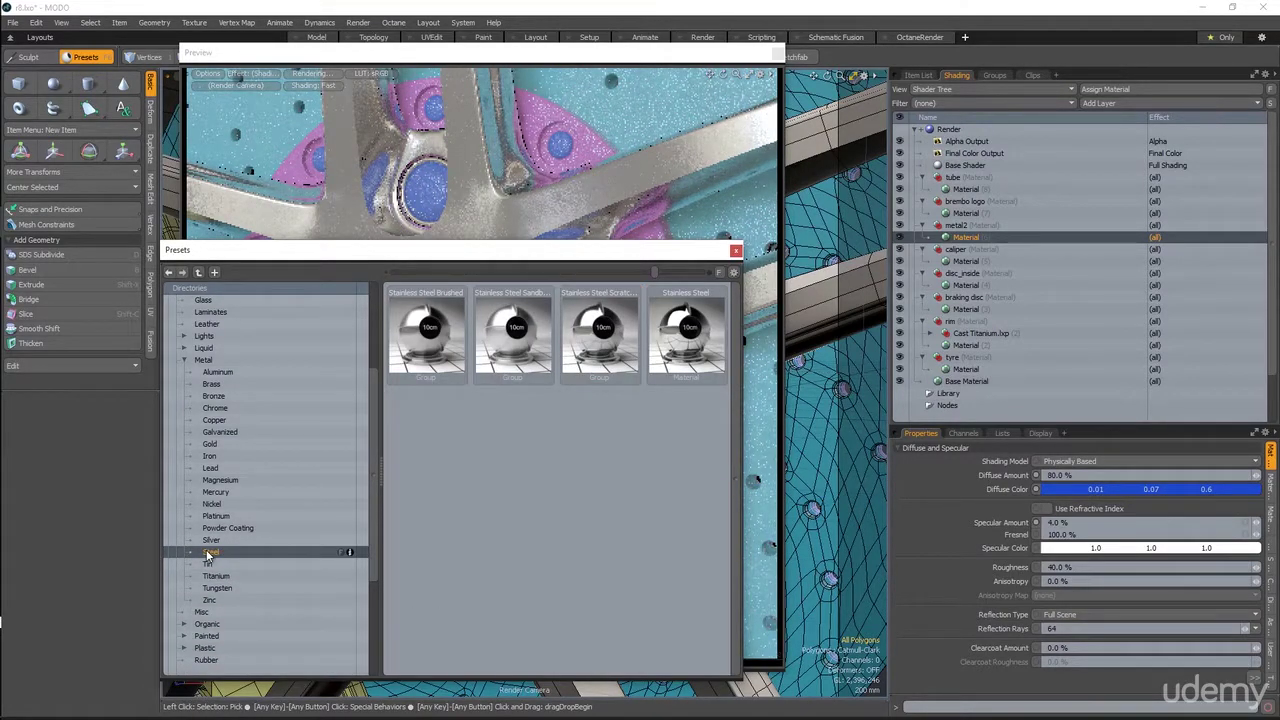
left_click_drag(647, 250, 651, 364)
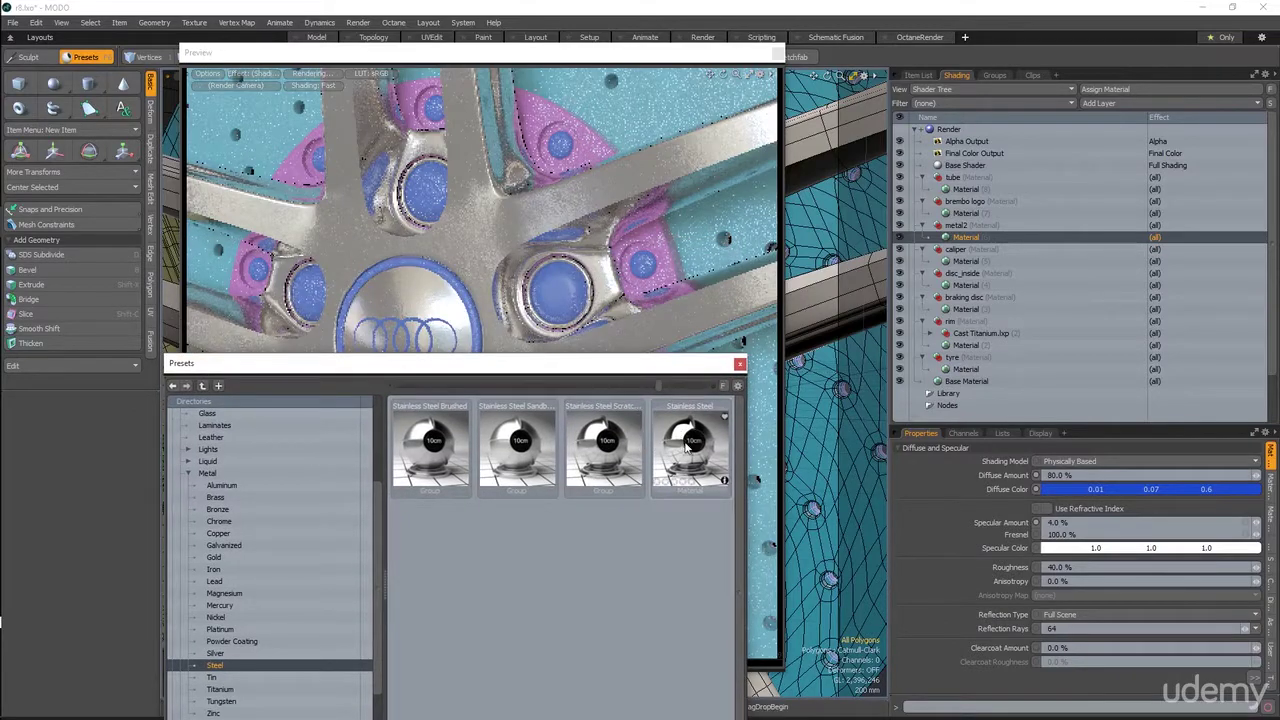
left_click_drag(695, 465, 967, 235)
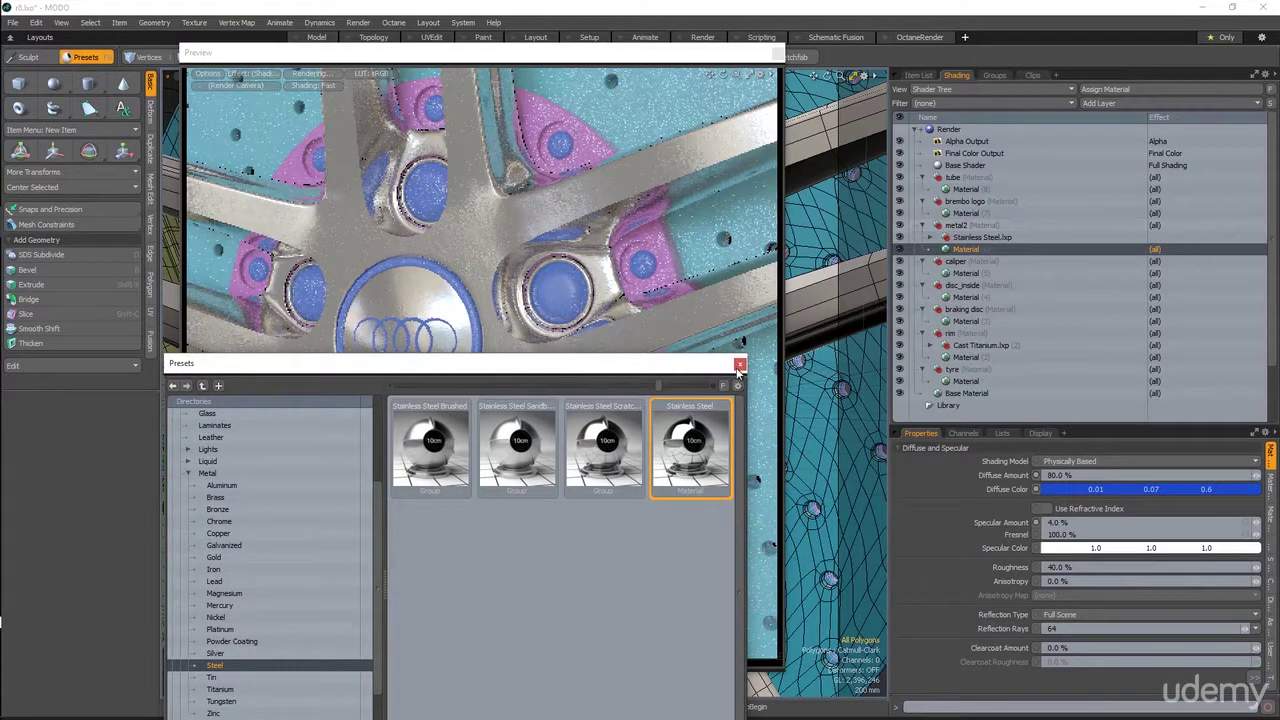
left_click(739, 363)
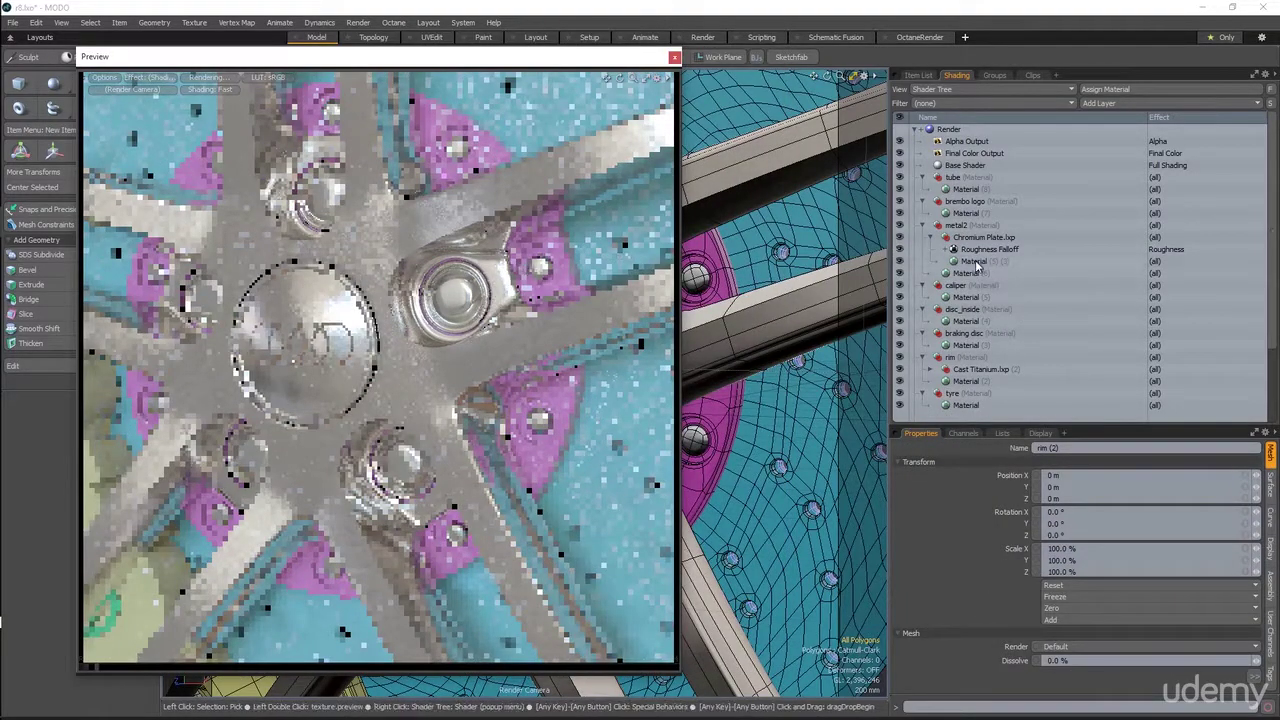
Step: Set the diffuse amount of the Magnesium preset's material under metal2 to 50% and its diffuse color to black
left_click(975, 262)
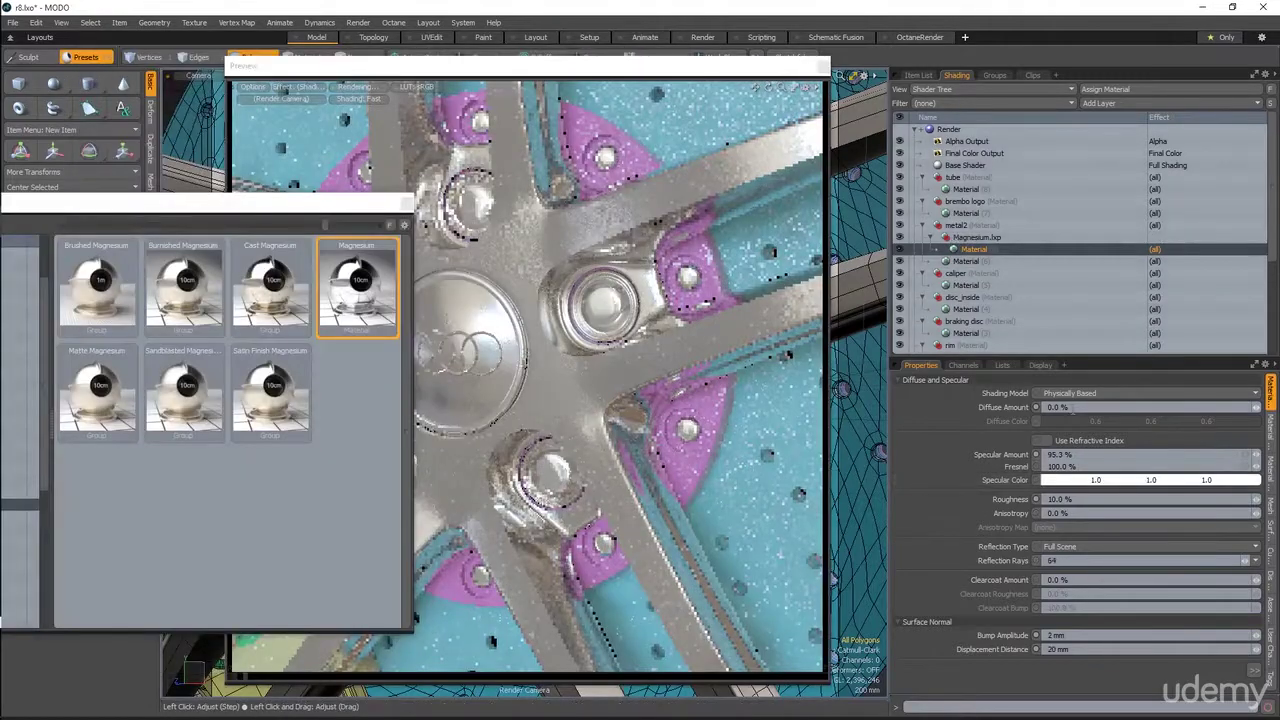
type("50")
key("Return")
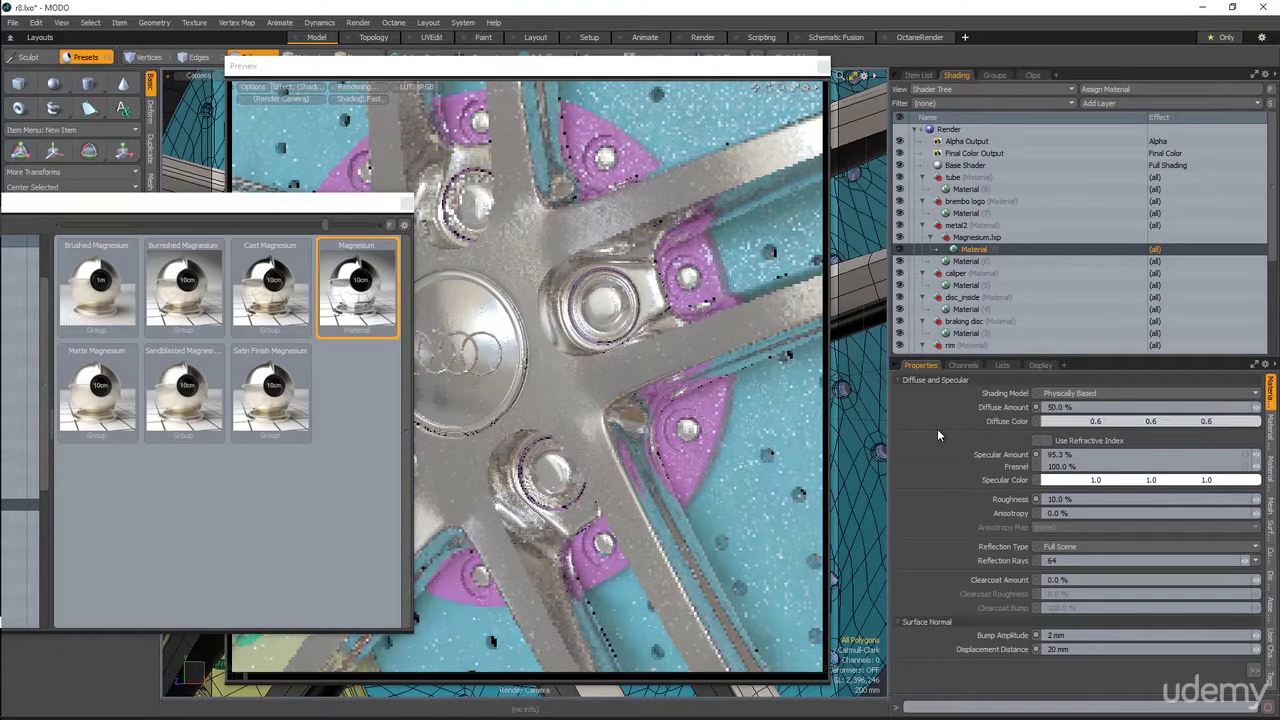
left_click(1074, 423)
left_click_drag(660, 566, 613, 564)
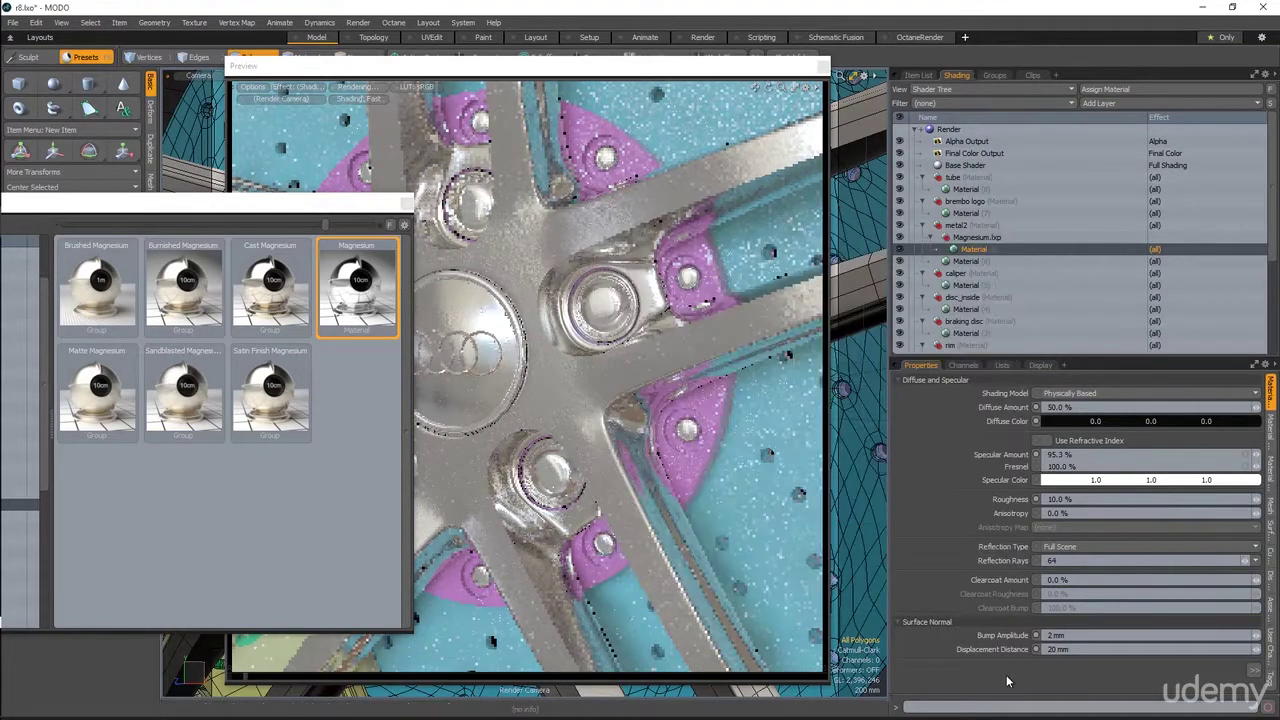
Step: Enable the refractive index on the Magnesium material, try 5.0, set it to 3.0 and close the preset browser
left_click(1046, 440)
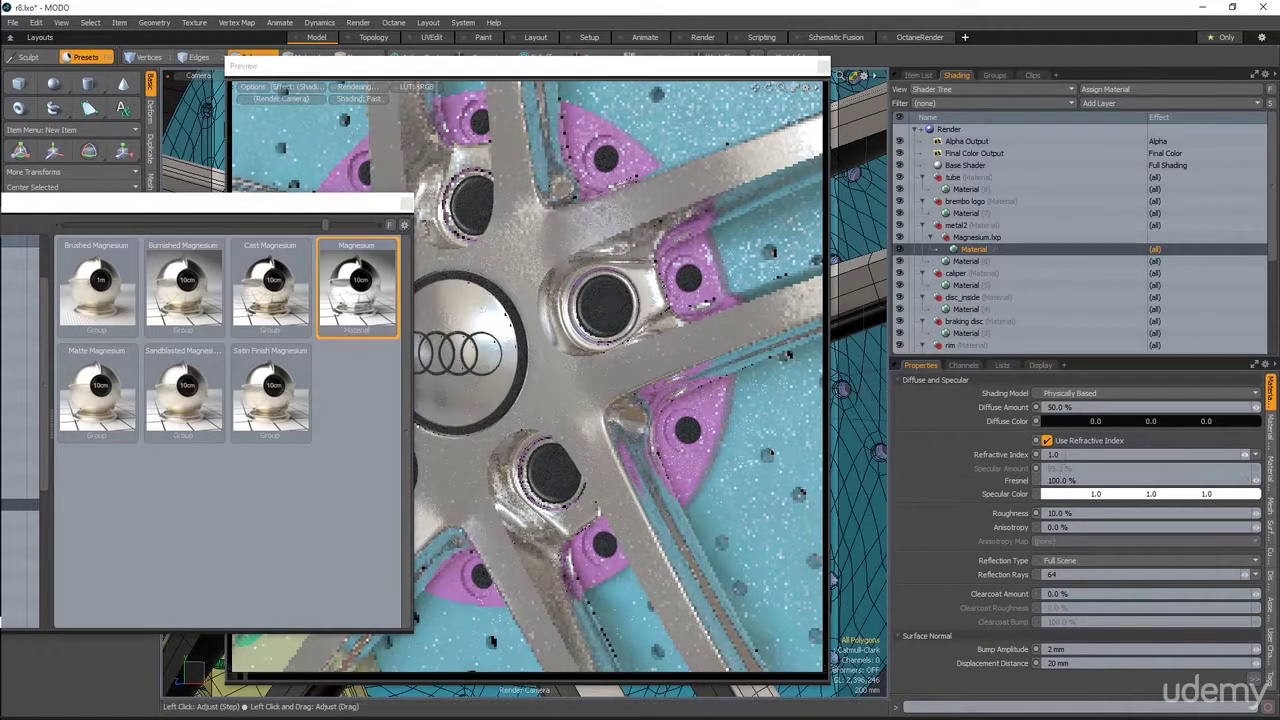
left_click(1066, 454)
type("5")
key("Return")
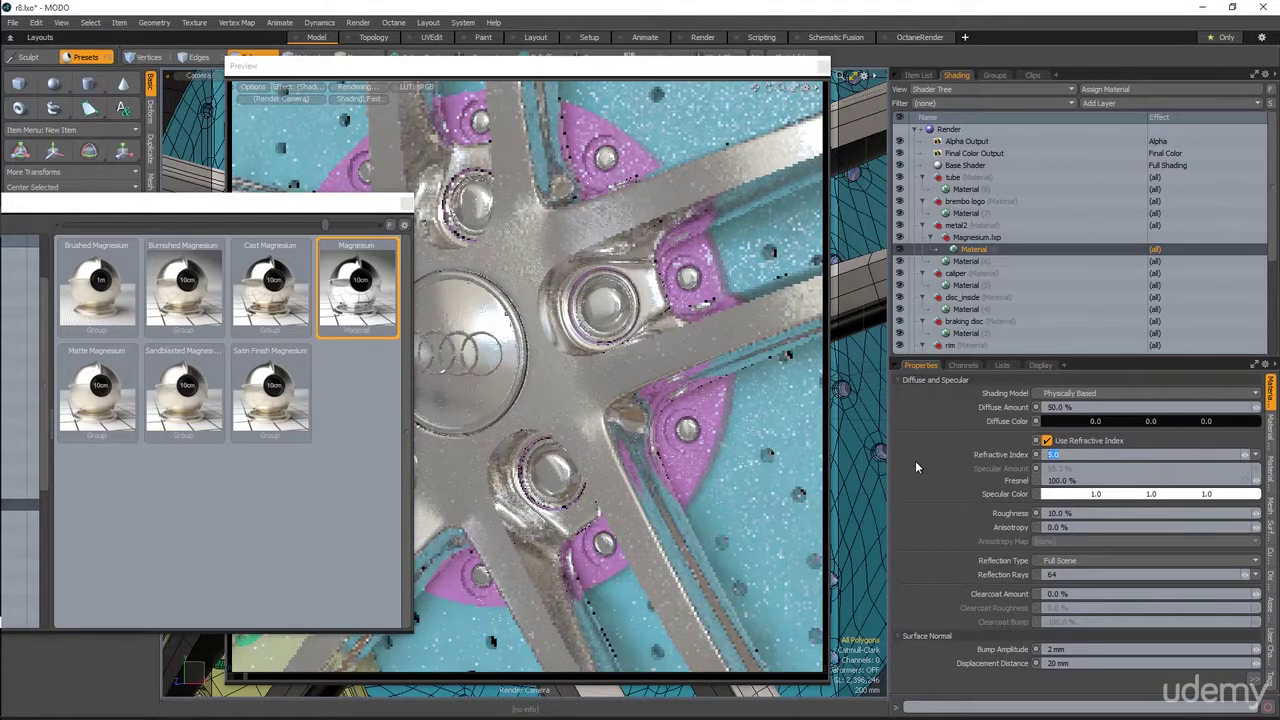
type("3")
key("Return")
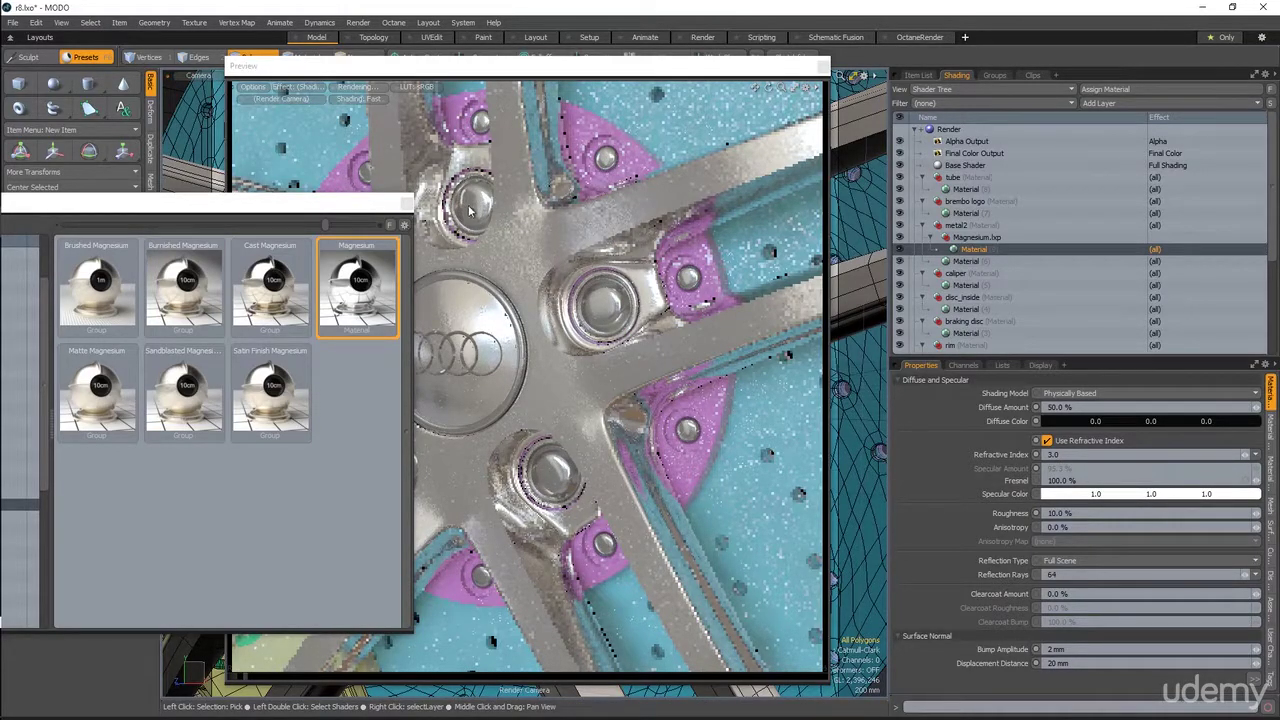
left_click(406, 204)
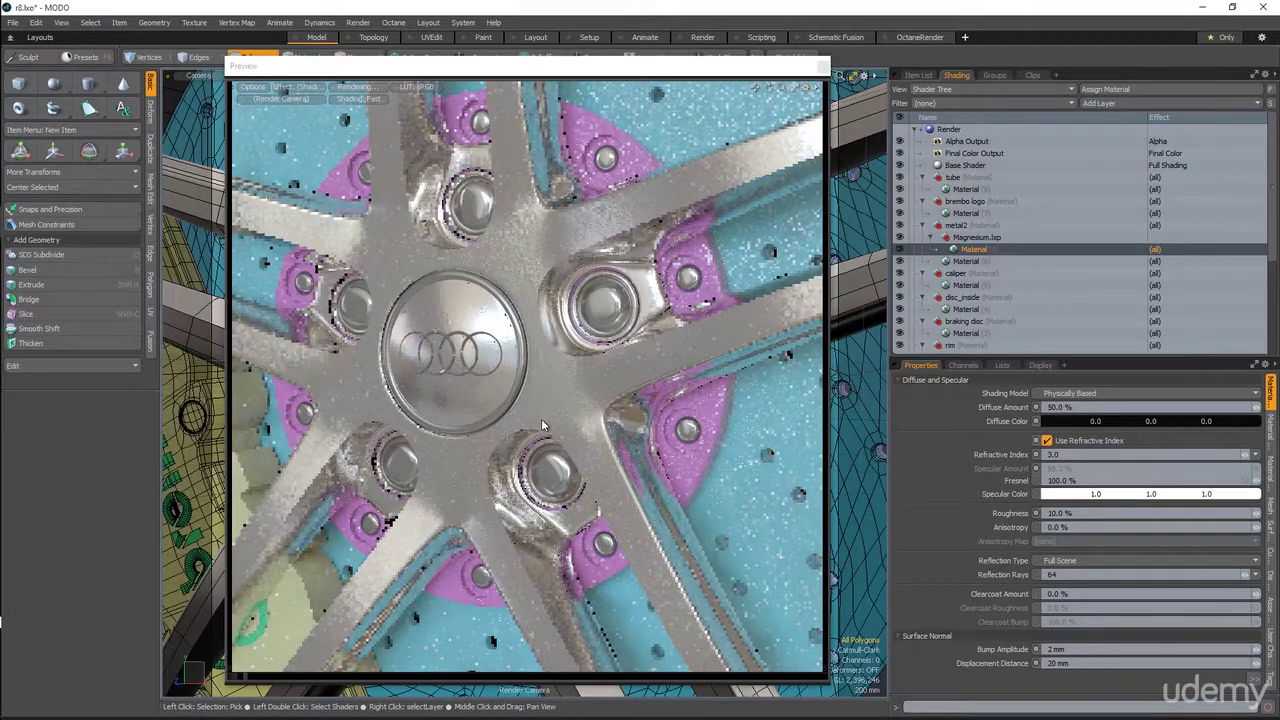